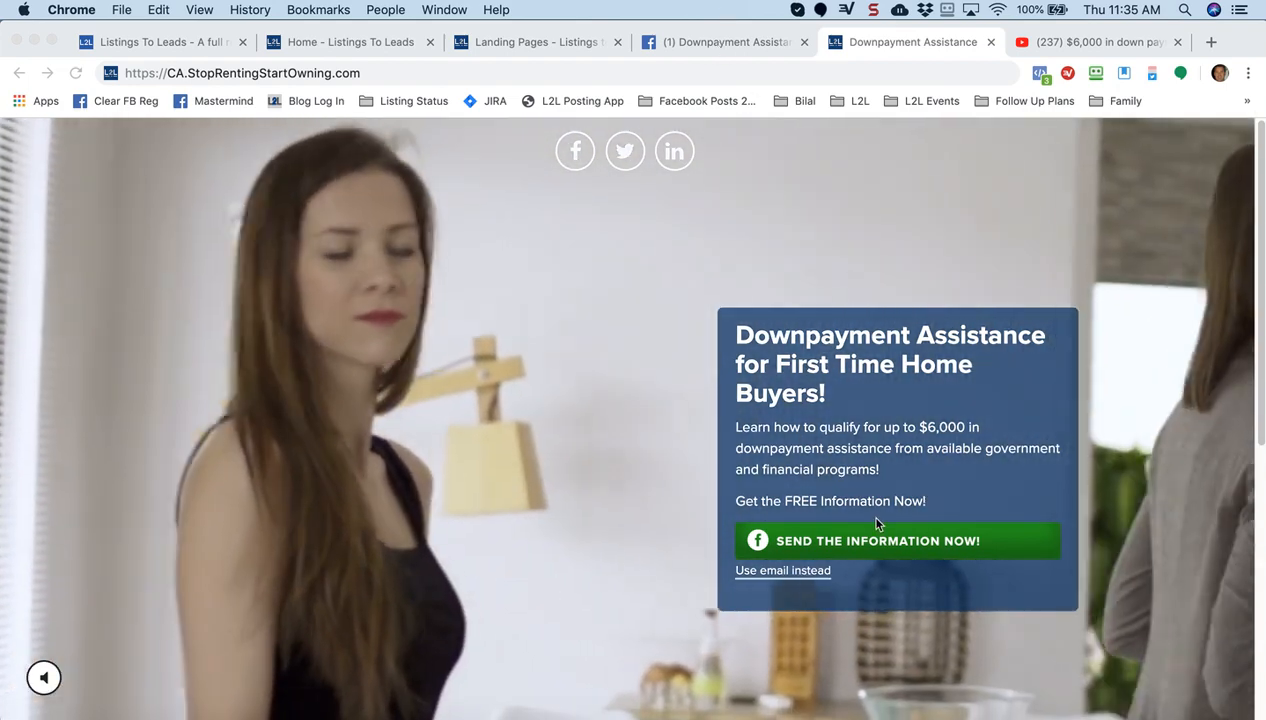
Step: Request the free down payment information on the live landing page to view its thank-you page
{"action": "left_click", "coordinate": [879, 550]}
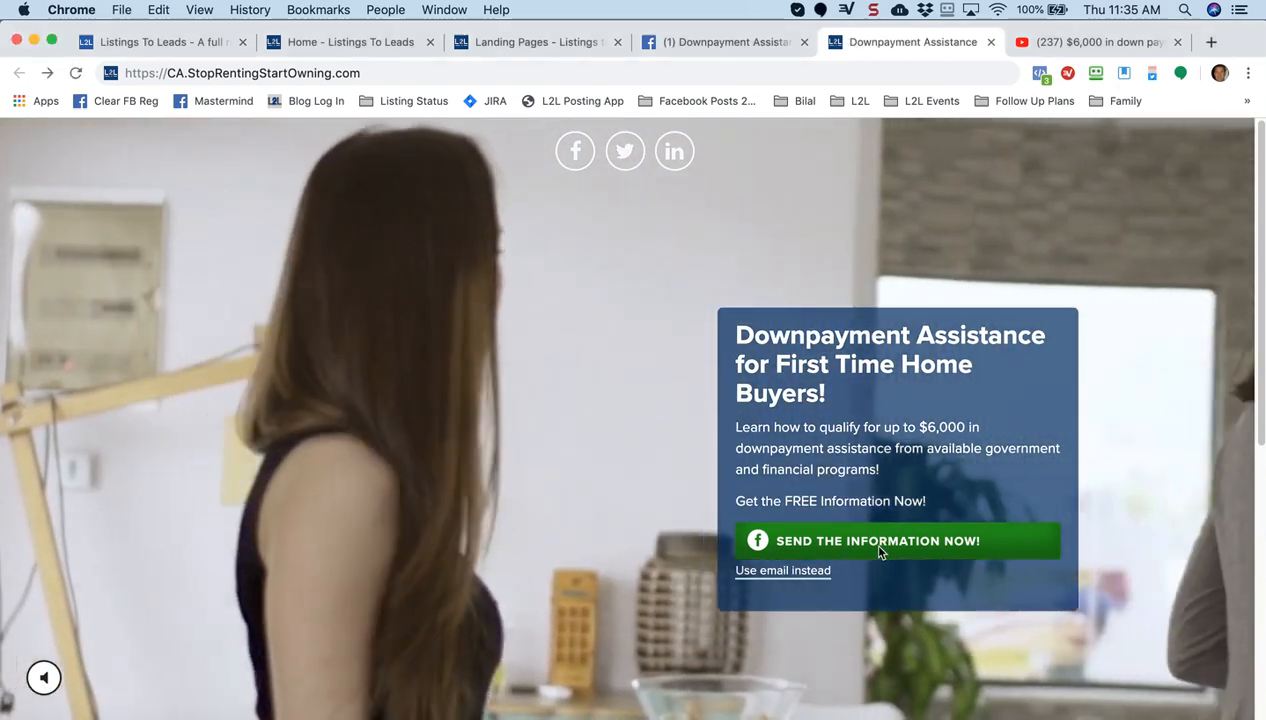
{"action": "left_click", "coordinate": [879, 550]}
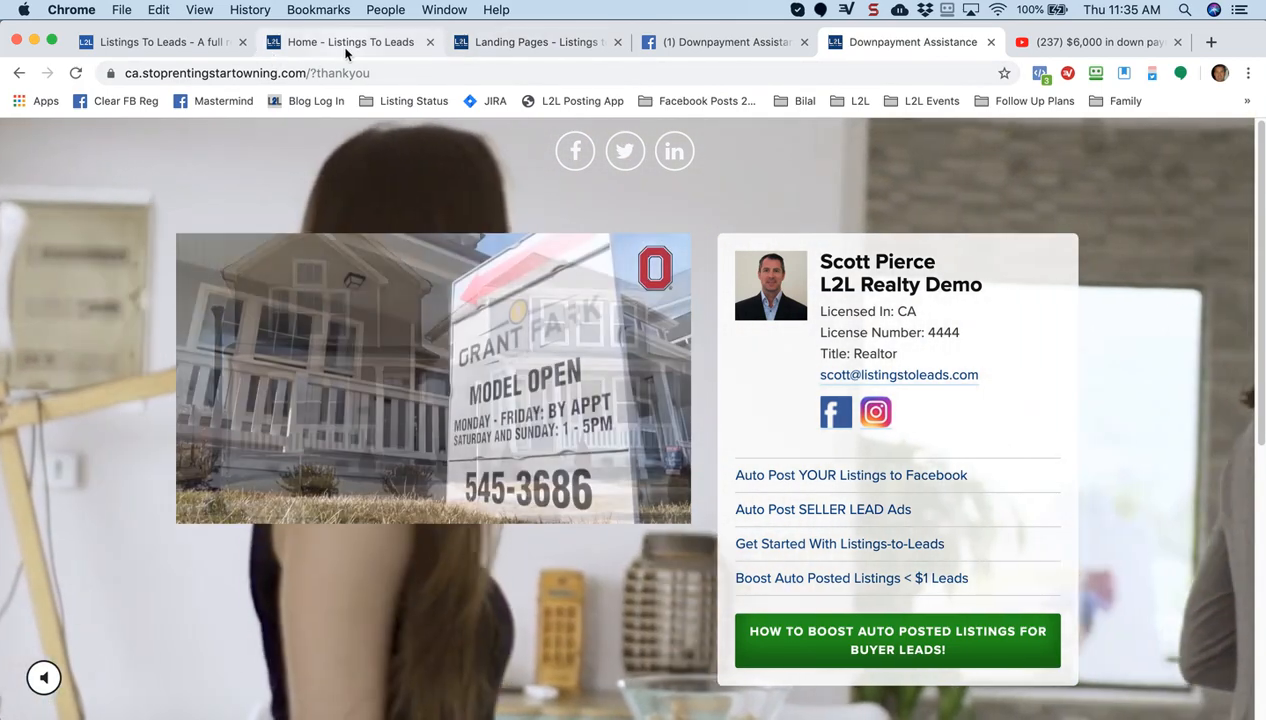
Step: Open the default Downpayment Assistance page for editing from the Listings-to-Leads landing pages list
{"action": "left_click", "coordinate": [347, 50]}
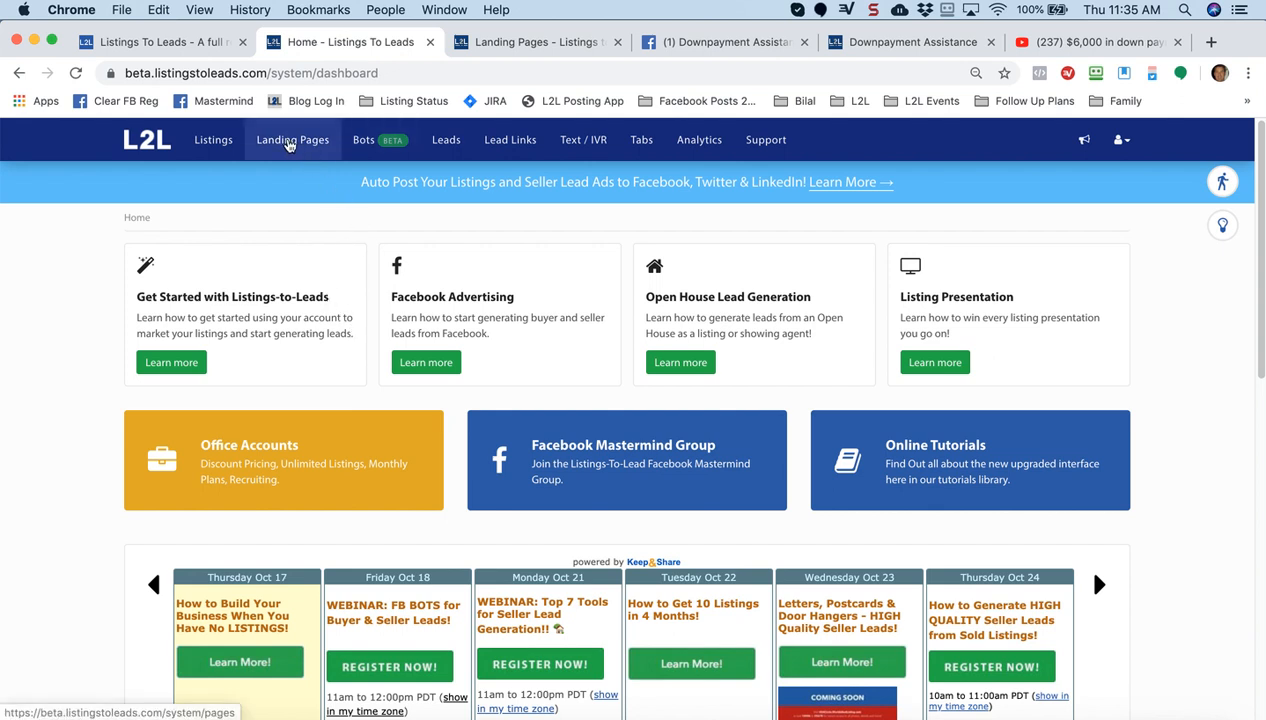
{"action": "left_click", "coordinate": [530, 44]}
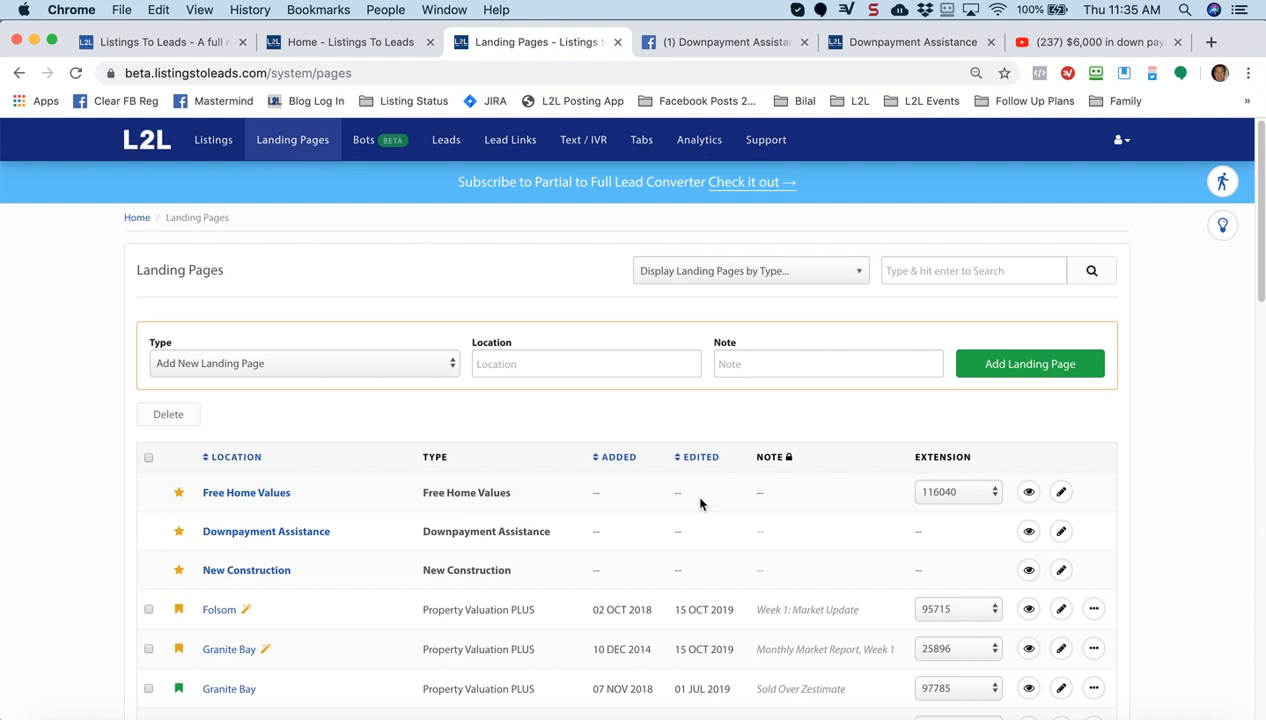
{"action": "left_click", "coordinate": [1062, 533]}
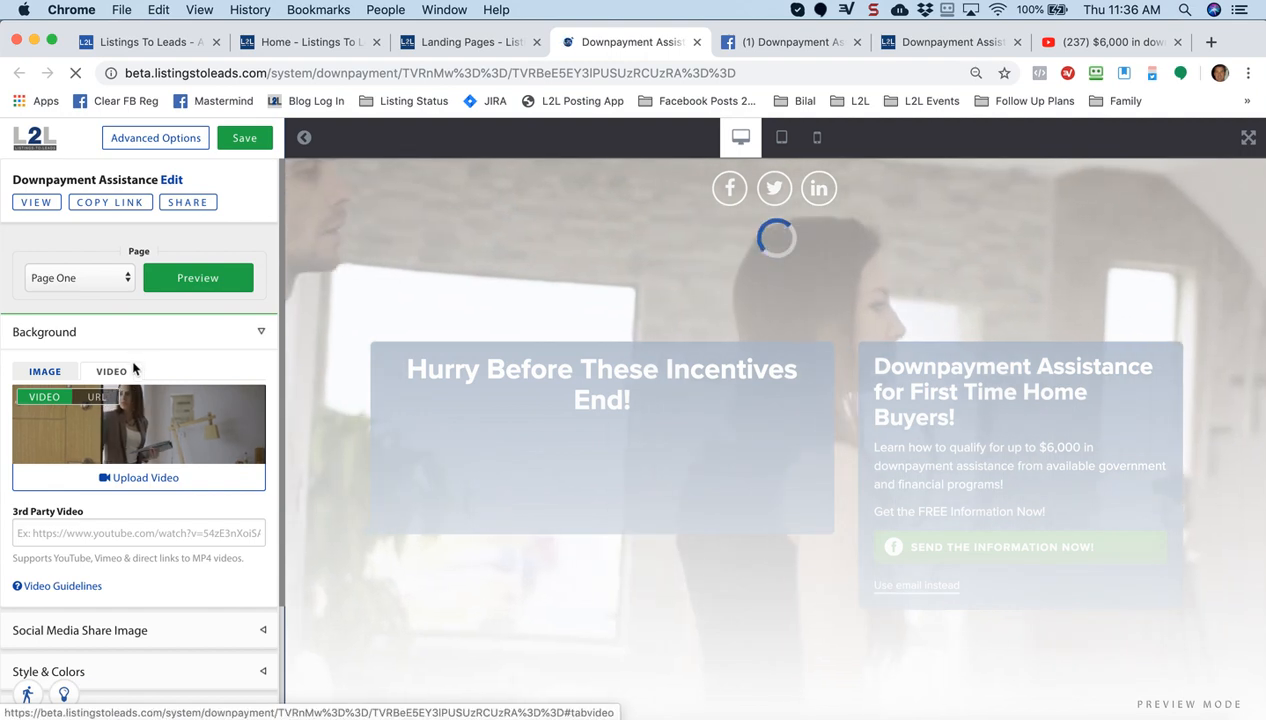
Step: Preview the page background as an image, switch it back to video, and close the background settings
{"action": "left_click", "coordinate": [44, 372]}
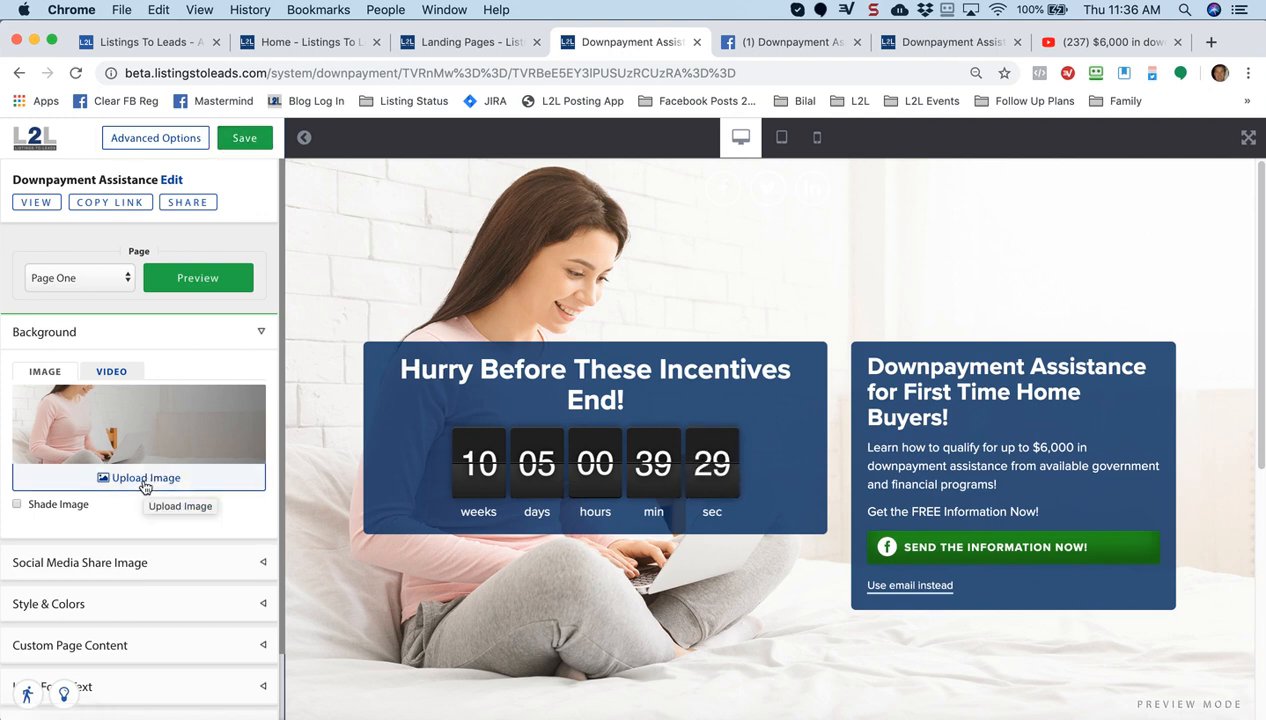
{"action": "left_click", "coordinate": [121, 373]}
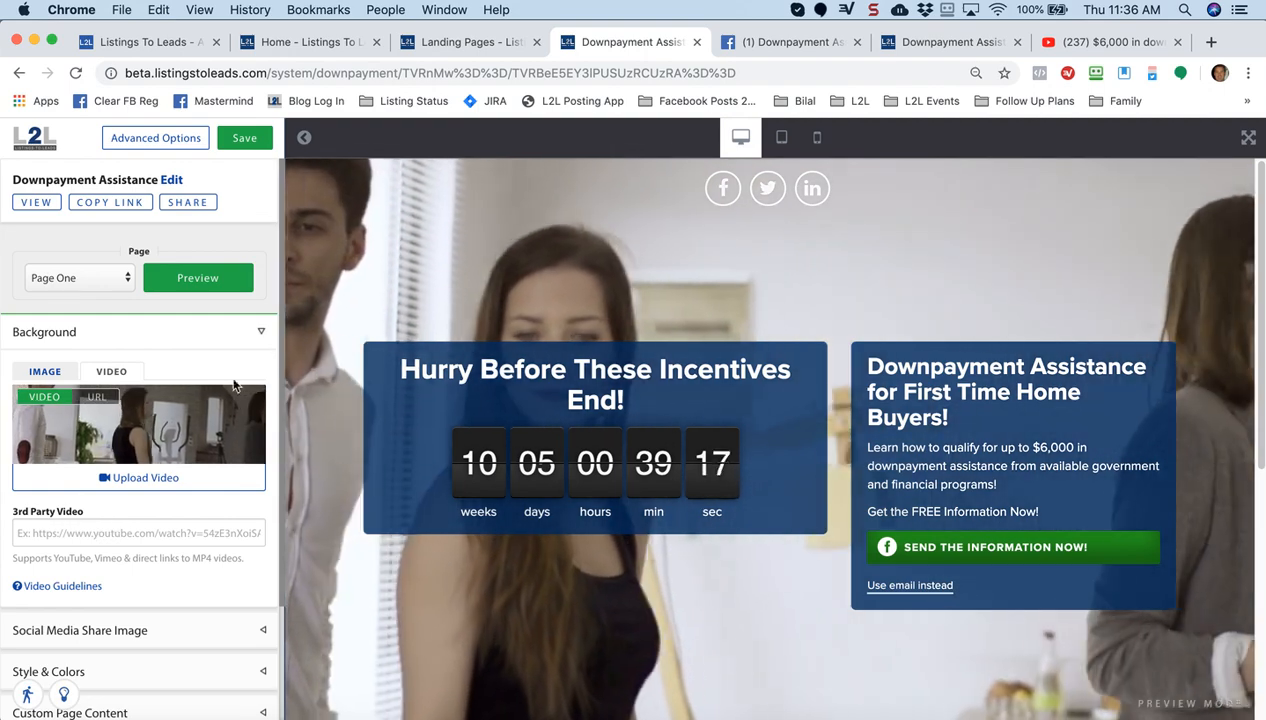
{"action": "left_click", "coordinate": [259, 335]}
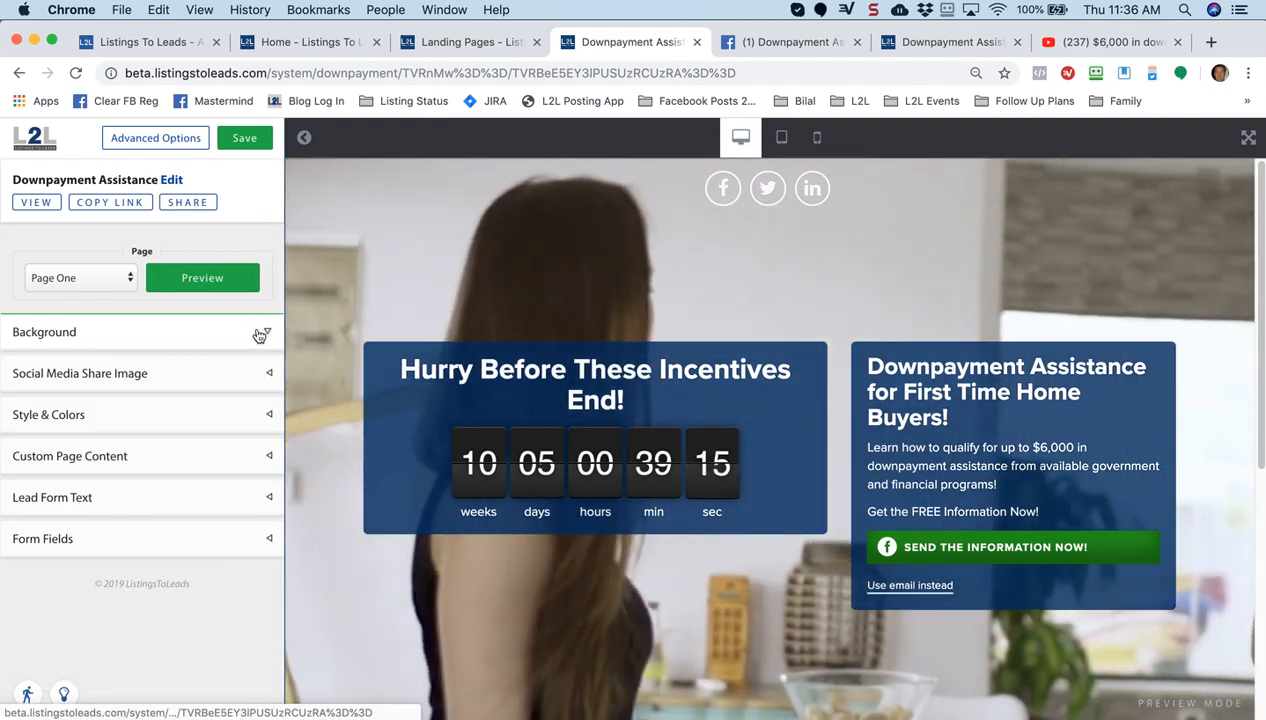
Step: Review the social media share image editor and the page's style and color settings
{"action": "left_click", "coordinate": [266, 375]}
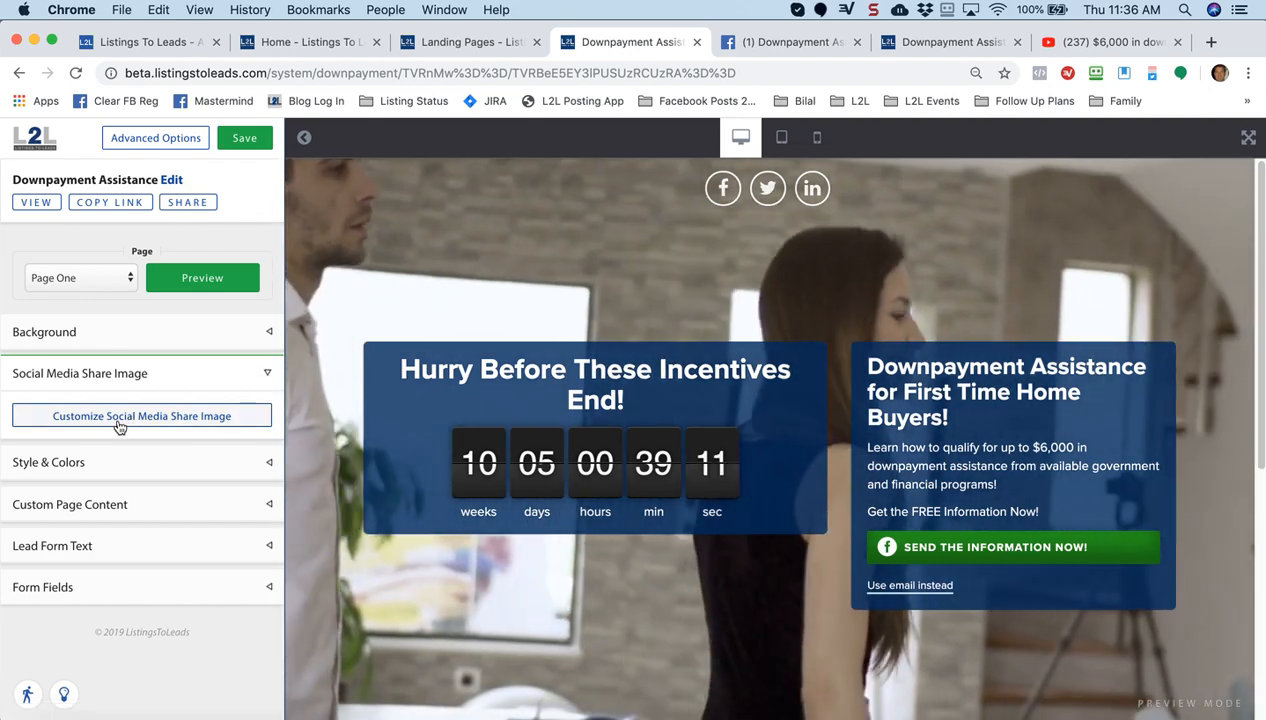
{"action": "left_click", "coordinate": [117, 422]}
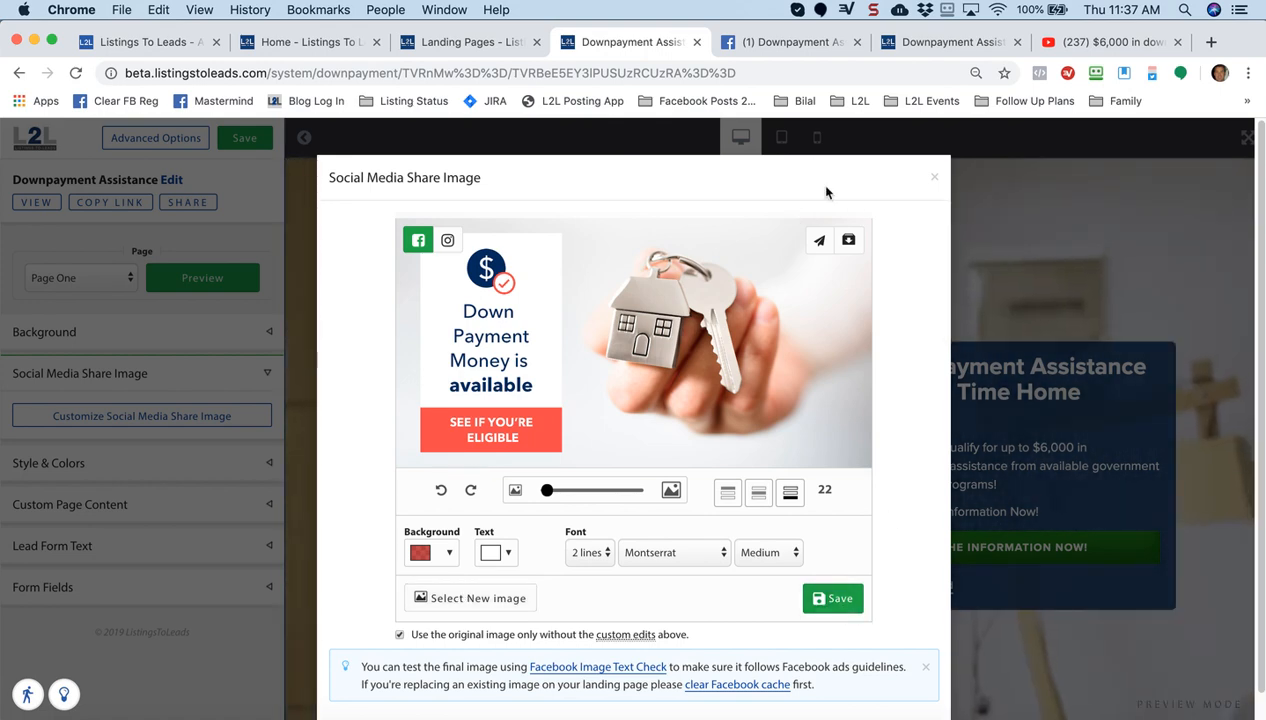
{"action": "left_click", "coordinate": [935, 178]}
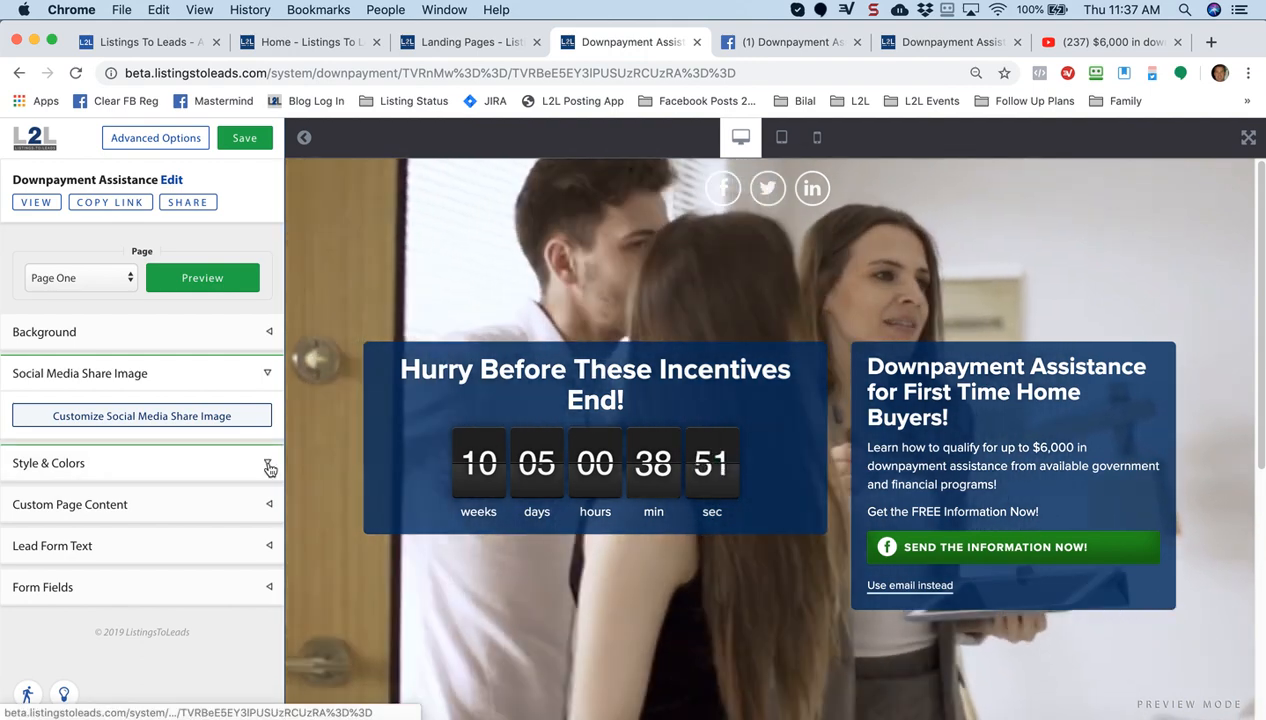
{"action": "left_click", "coordinate": [269, 466]}
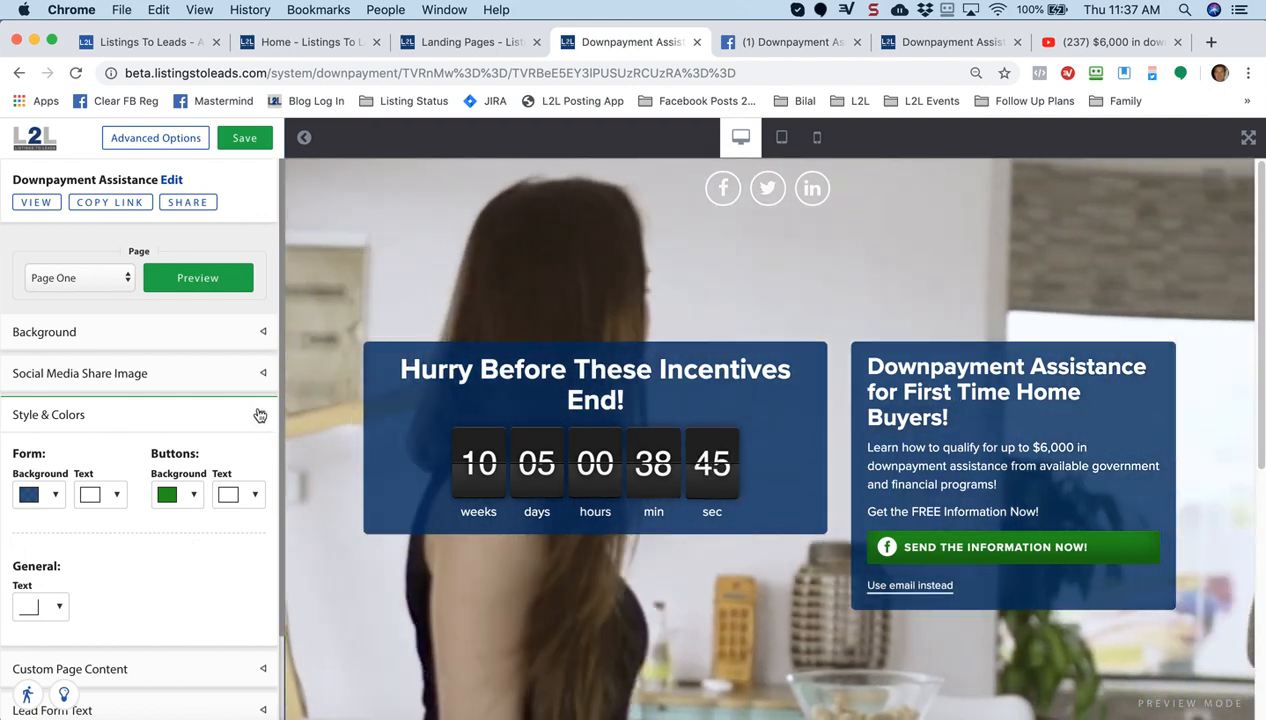
{"action": "left_click", "coordinate": [263, 414]}
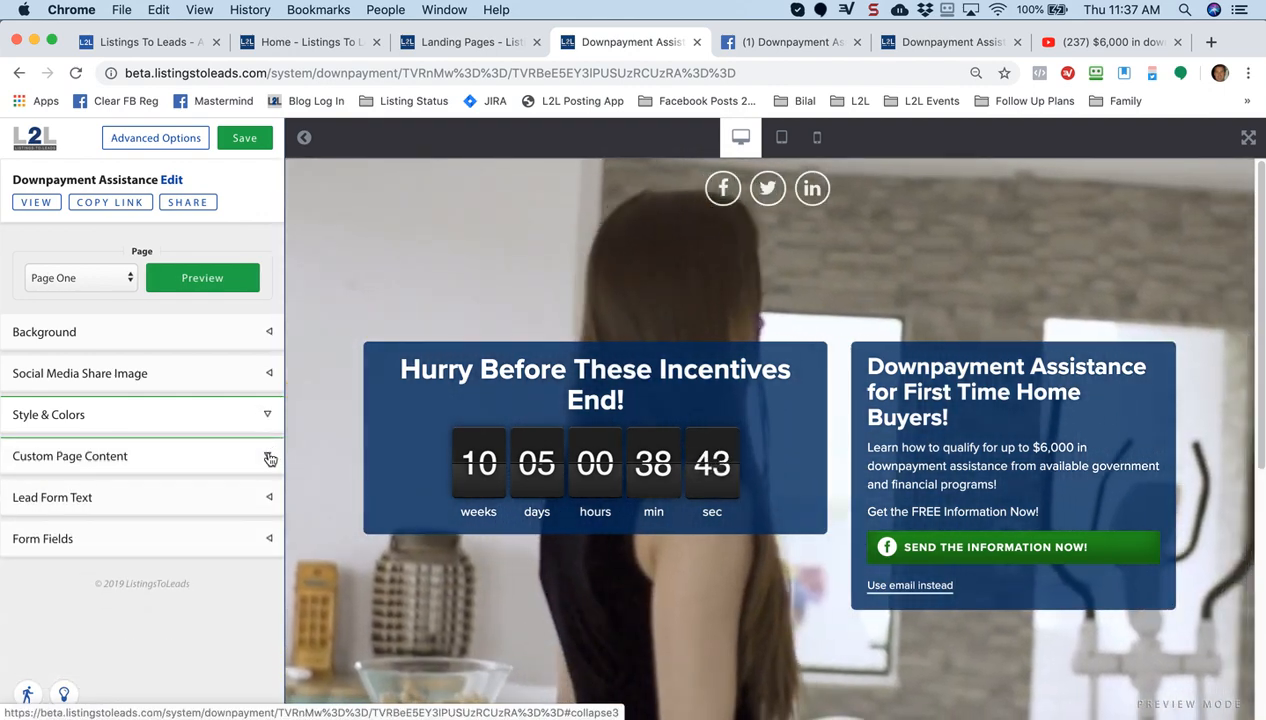
Step: Review the custom page content settings, including the available content types and the countdown counter's end date calendar
{"action": "left_click", "coordinate": [267, 457]}
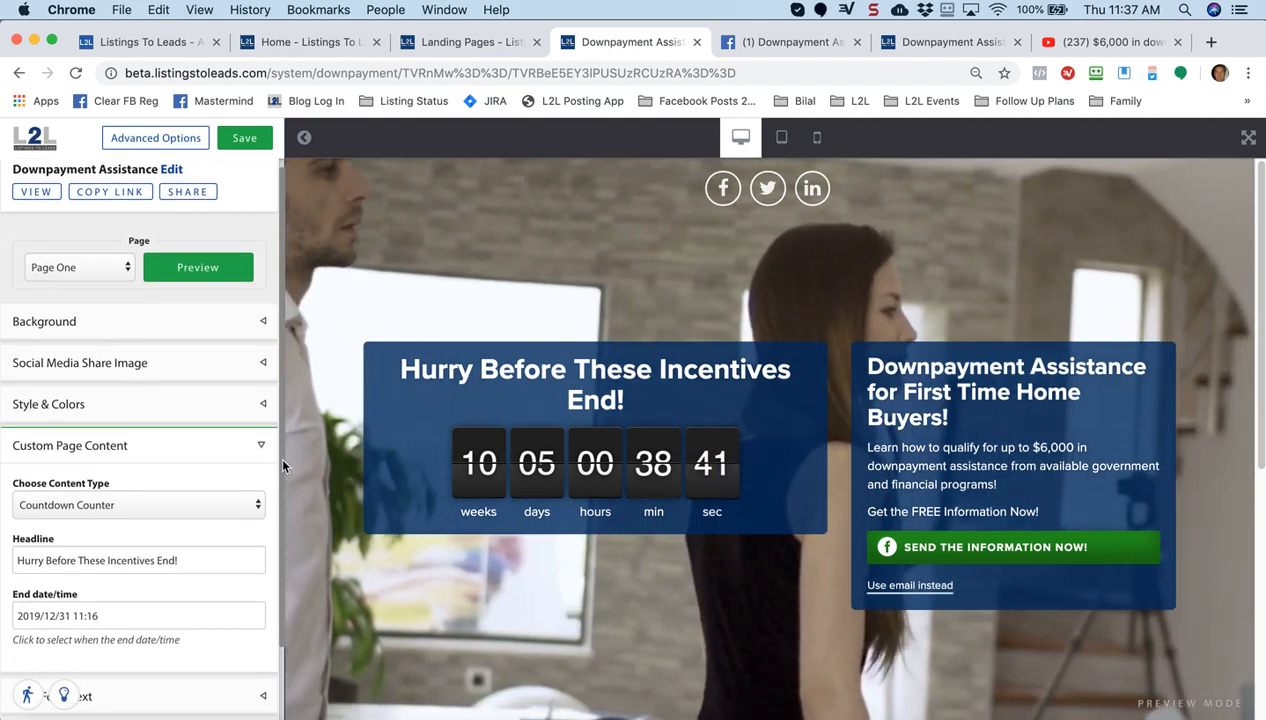
{"action": "scroll", "coordinate": [275, 480], "scroll_direction": "down", "scroll_amount": 2}
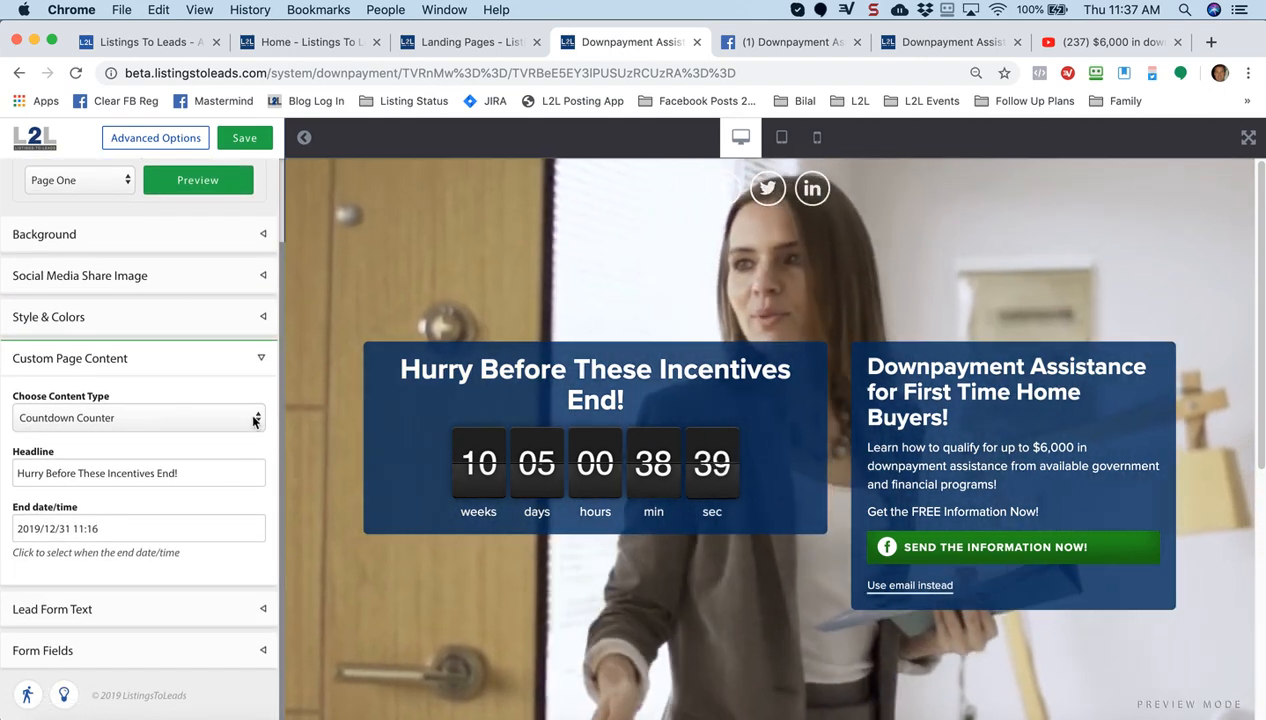
{"action": "left_click", "coordinate": [255, 418]}
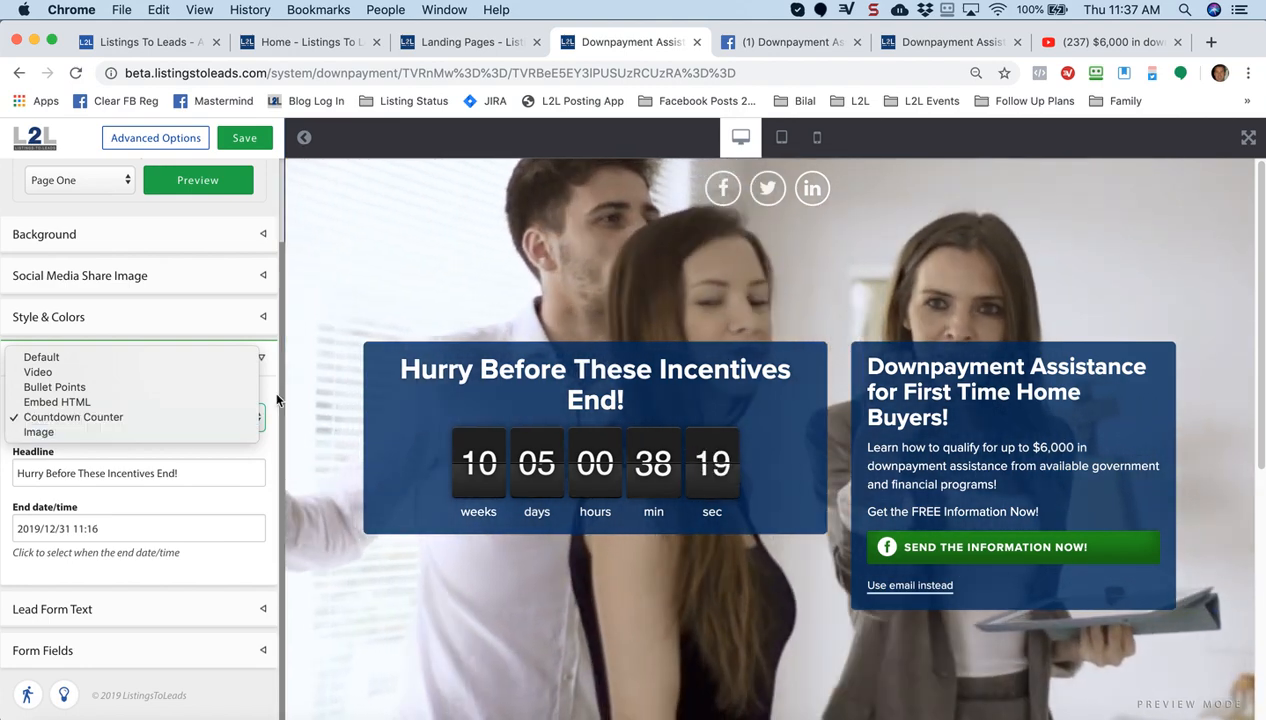
{"action": "left_click", "coordinate": [273, 400]}
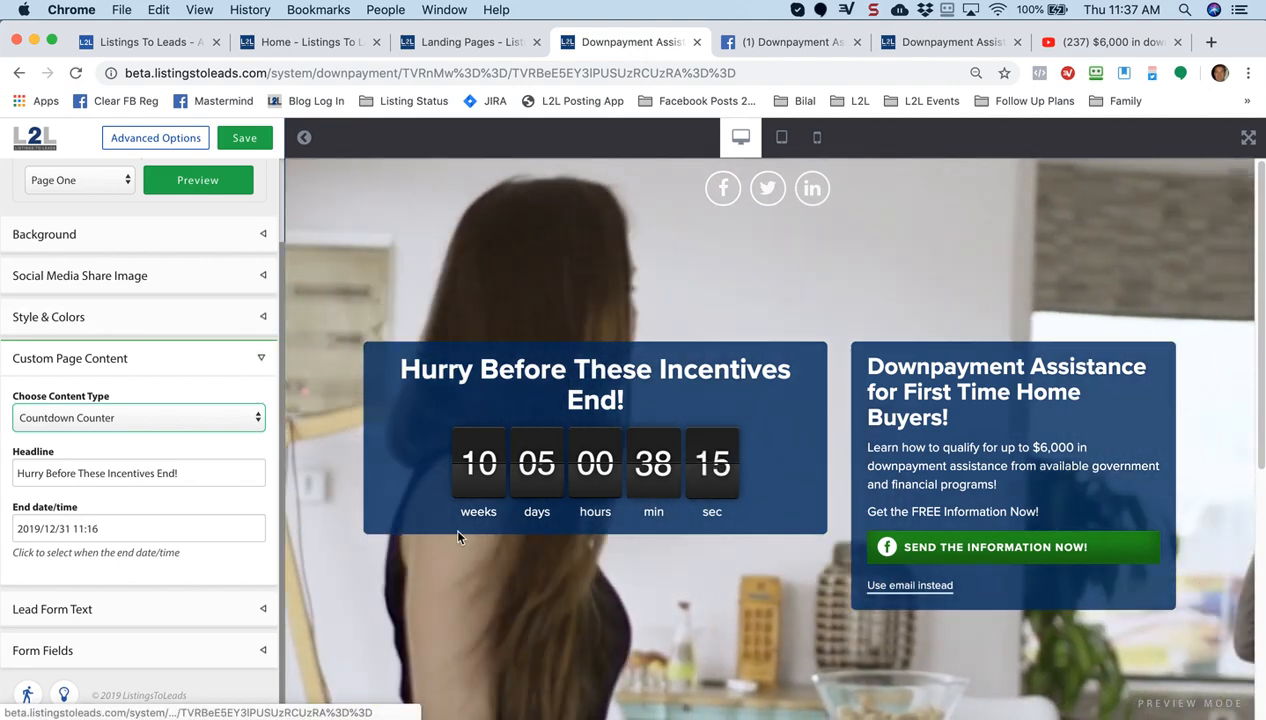
{"action": "left_click", "coordinate": [60, 528]}
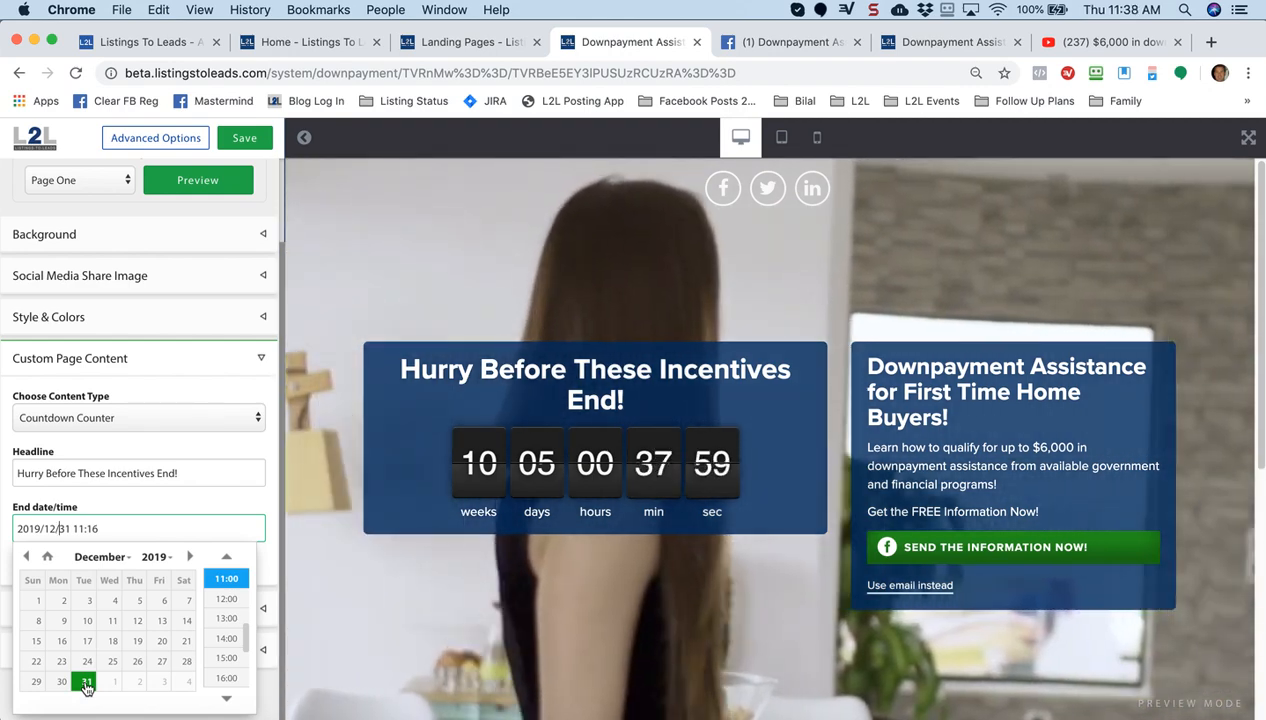
{"action": "left_click", "coordinate": [265, 503]}
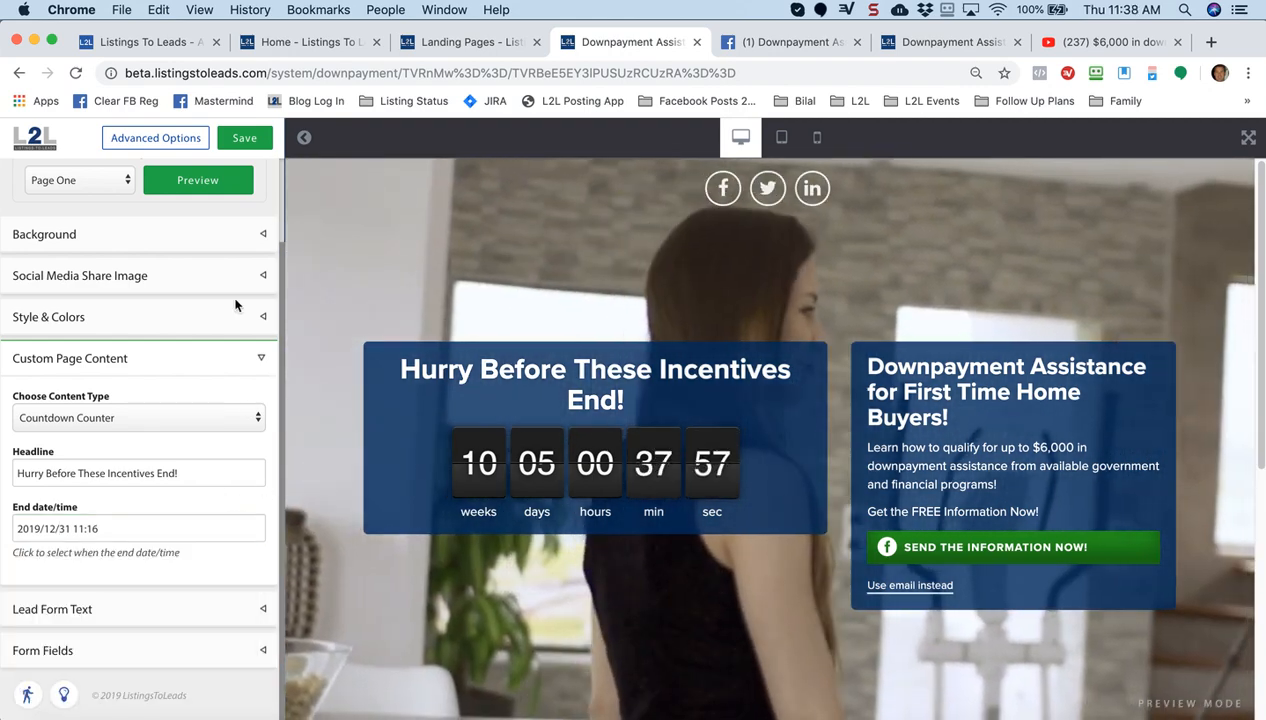
{"action": "left_click", "coordinate": [262, 359]}
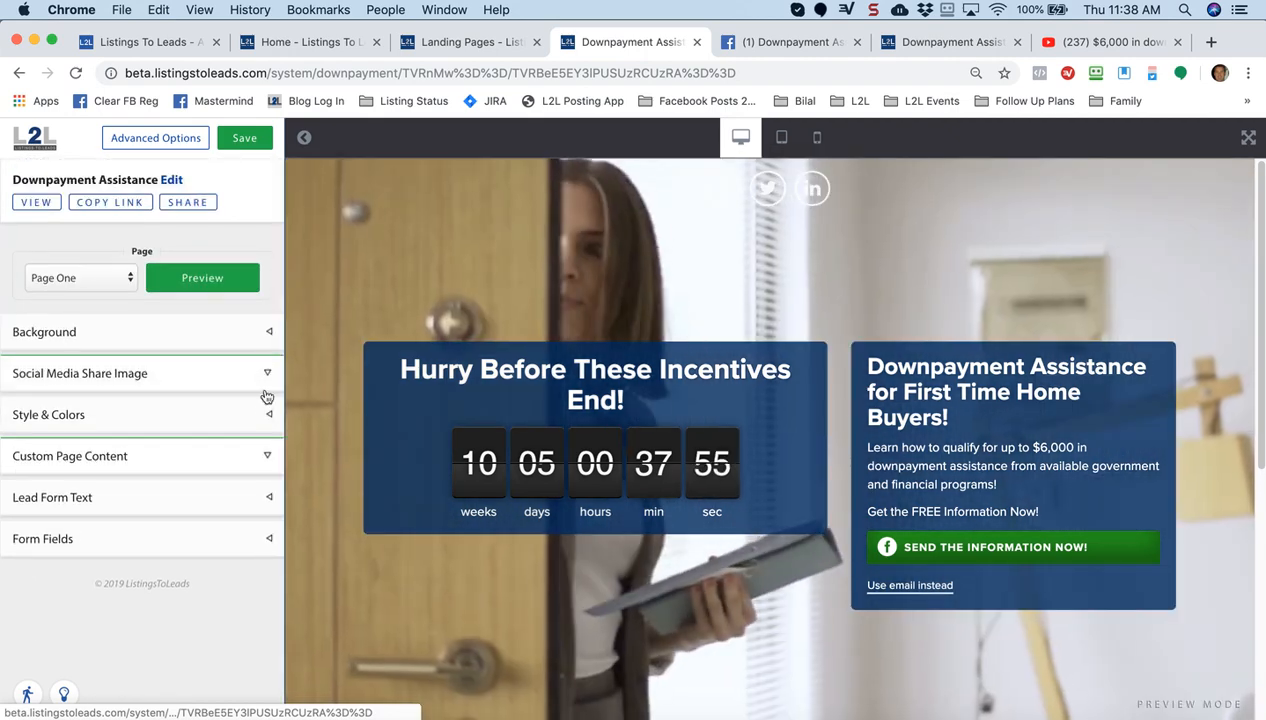
Step: Open the lead form text settings and enlarge the description text box
{"action": "left_click", "coordinate": [264, 499]}
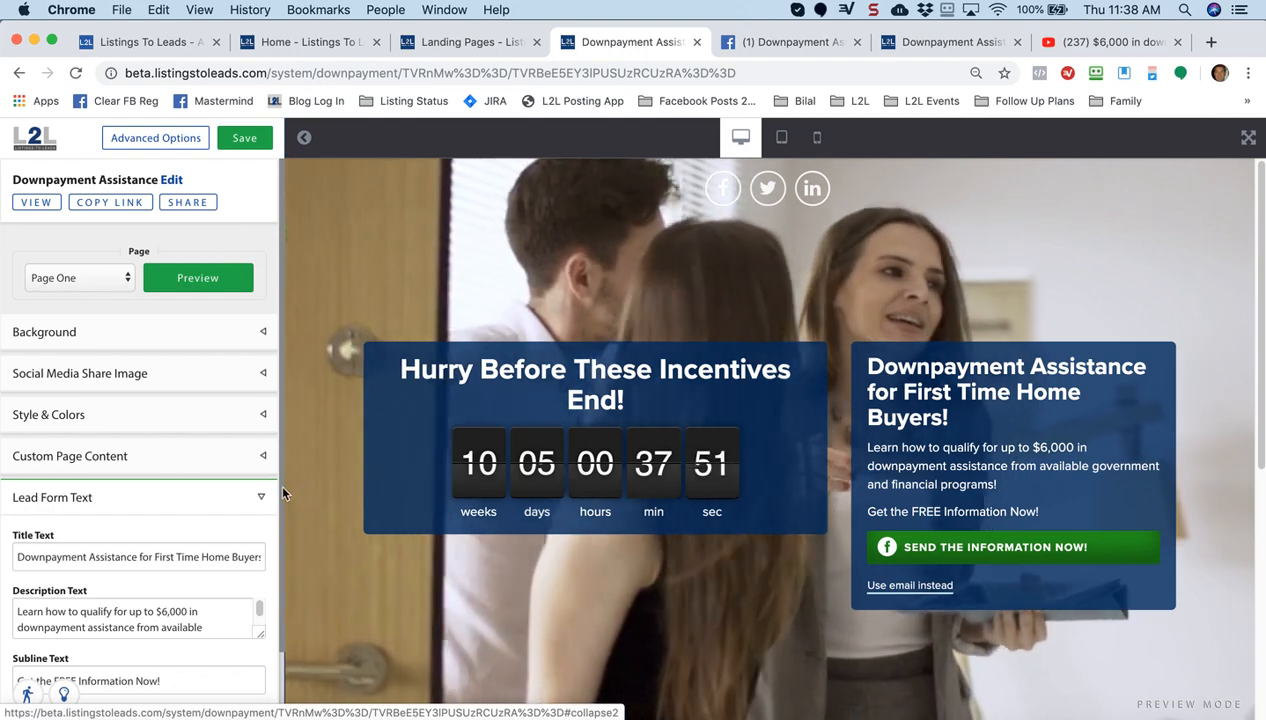
{"action": "scroll", "coordinate": [281, 530], "scroll_direction": "down", "scroll_amount": 2}
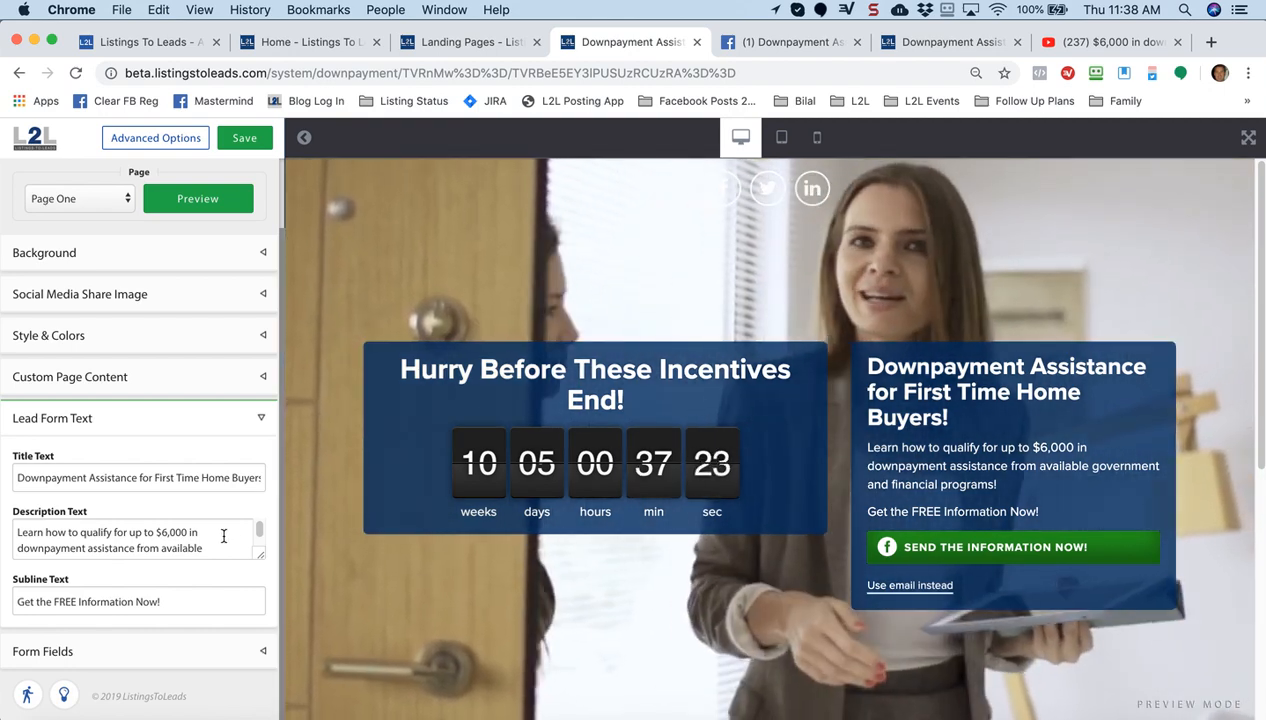
{"action": "left_click_drag", "start_coordinate": [260, 594], "coordinate": [258, 617]}
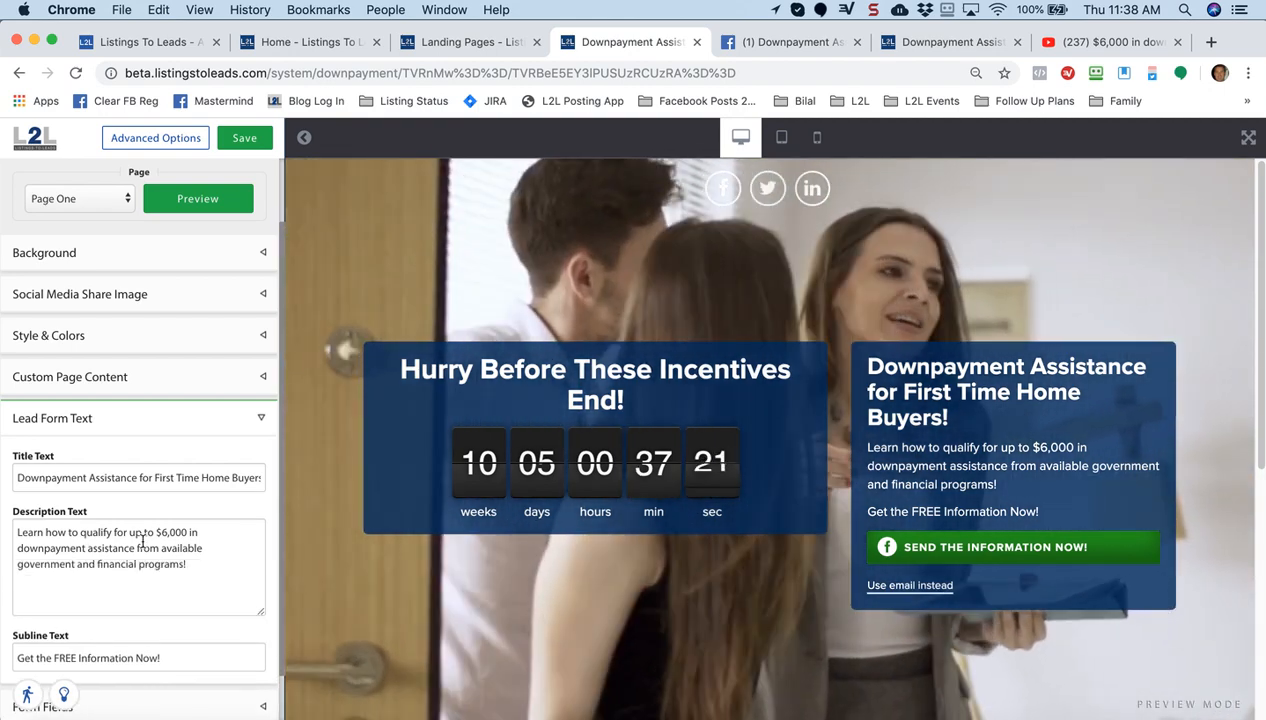
Step: Re-enter the assistance amount as 6,000 in the lead form's description text
{"action": "left_click", "coordinate": [187, 533]}
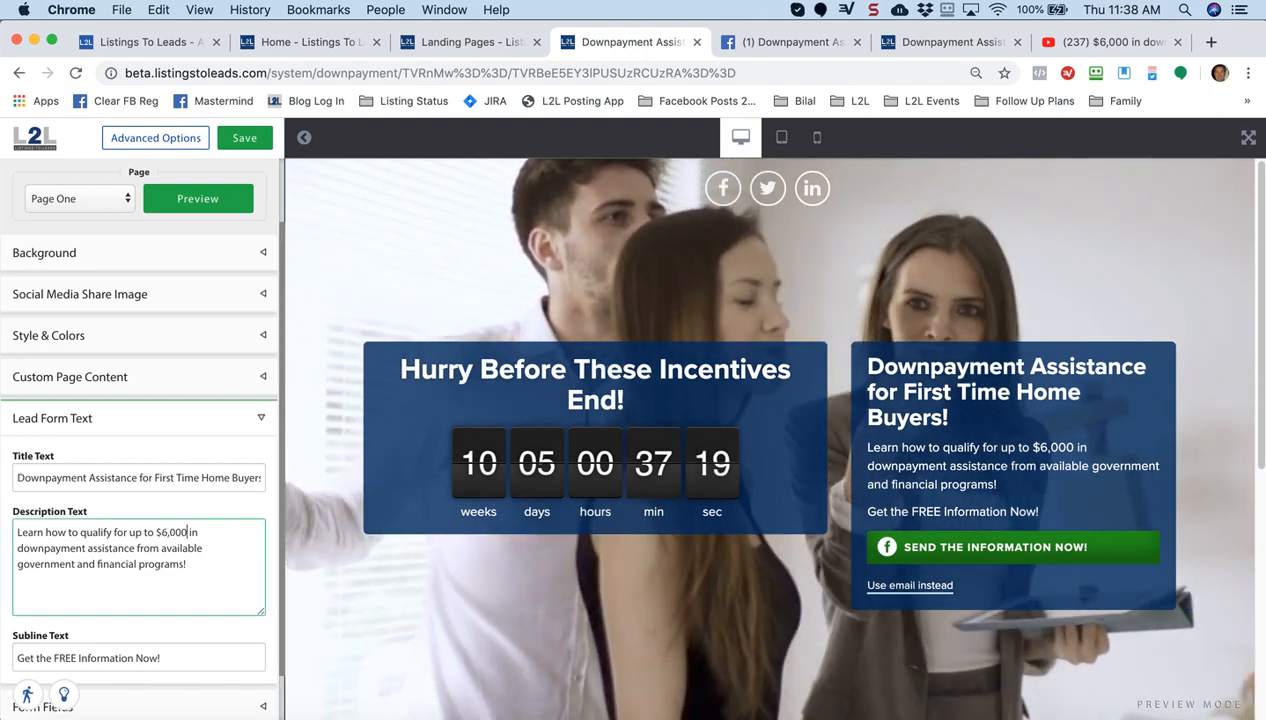
{"action": "key", "text": "BackSpace"}
{"action": "key", "text": "BackSpace"}
{"action": "key", "text": "BackSpace"}
{"action": "key", "text": "BackSpace"}
{"action": "key", "text": "BackSpace"}
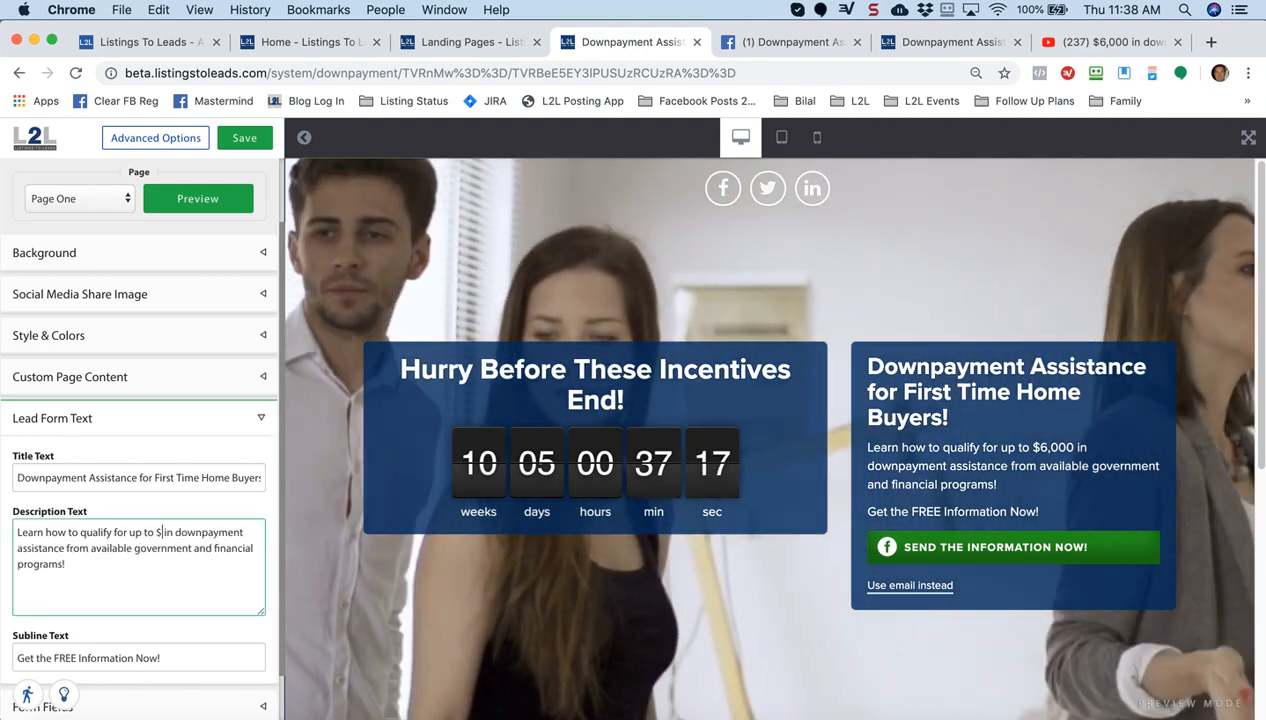
{"action": "type", "text": "6,000"}
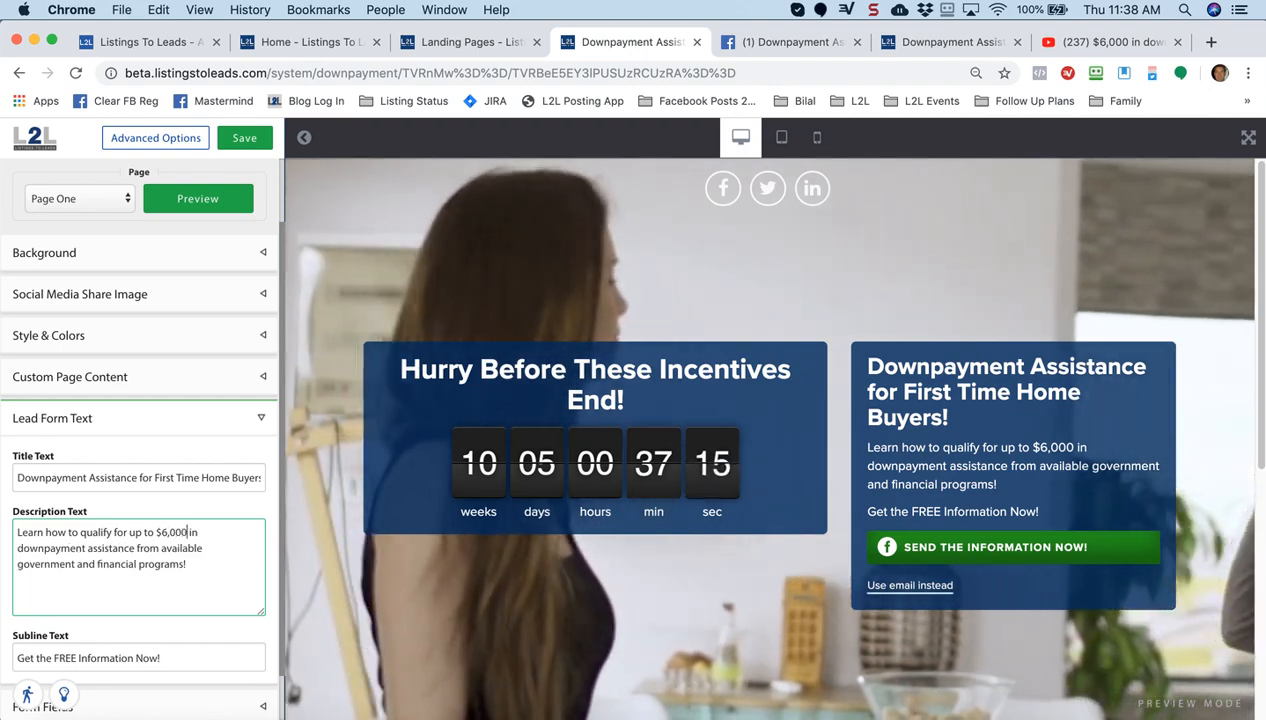
Step: Change the lead form title to "Downpayment Assistance for Granite Bay Home Buyers!" and preview the page
{"action": "key", "text": "super+a"}
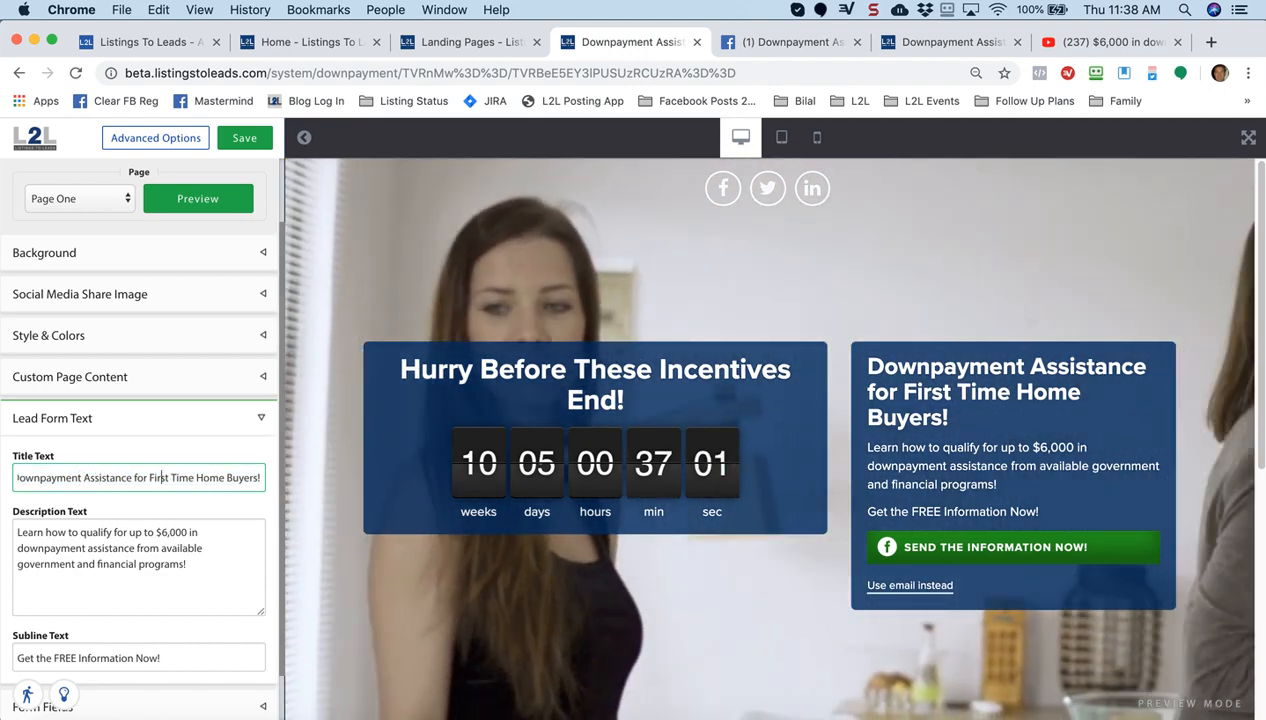
{"action": "double_click", "coordinate": [157, 478]}
{"action": "key", "text": "BackSpace"}
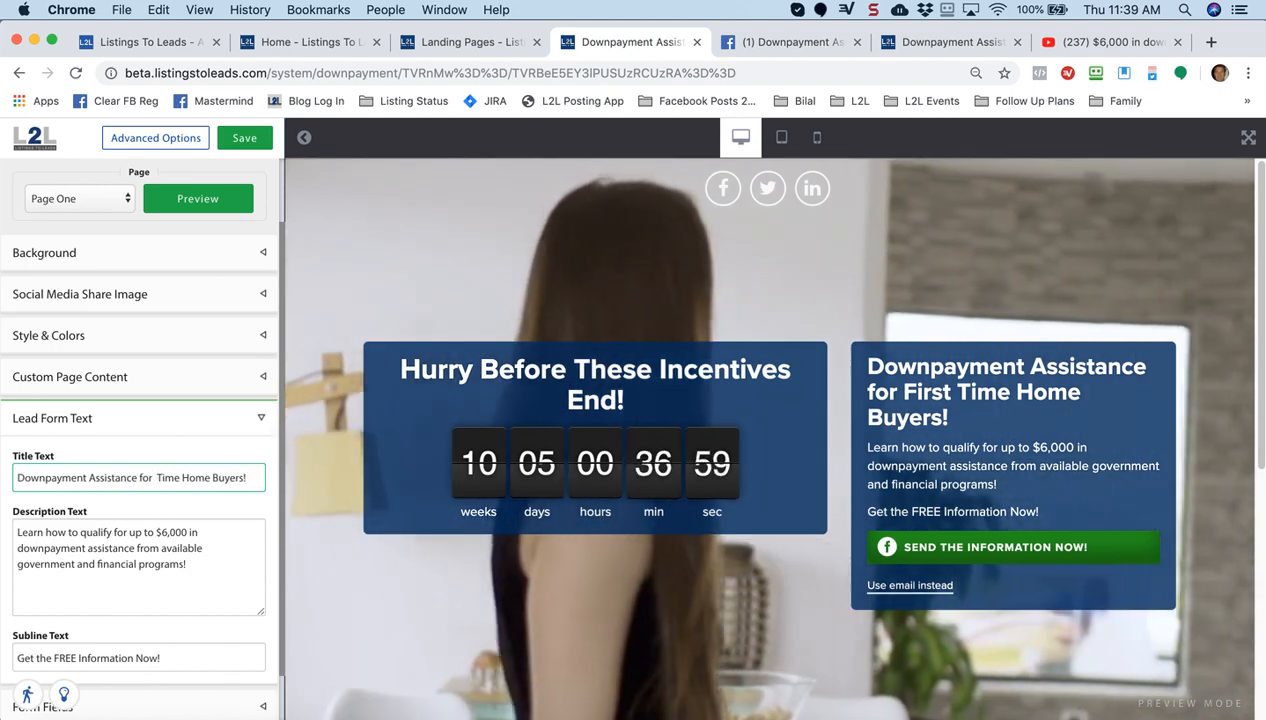
{"action": "type", "text": "Granite Bay"}
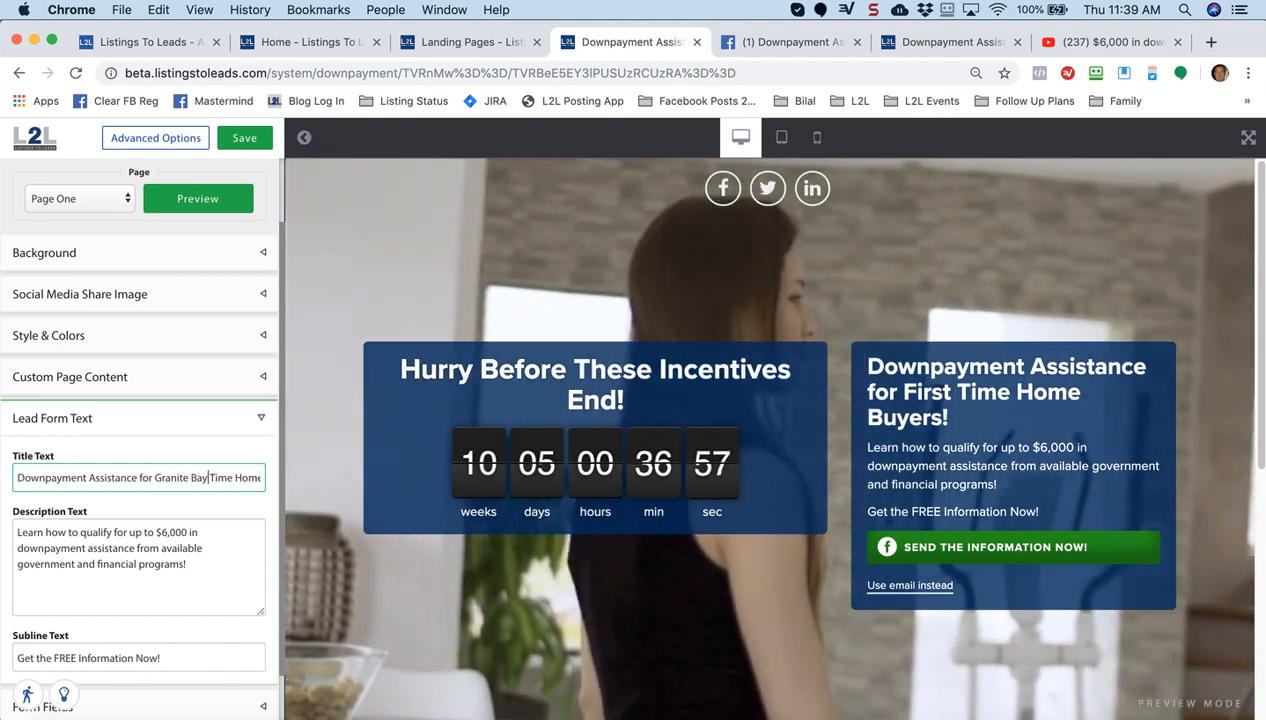
{"action": "double_click", "coordinate": [221, 478]}
{"action": "key", "text": "BackSpace"}
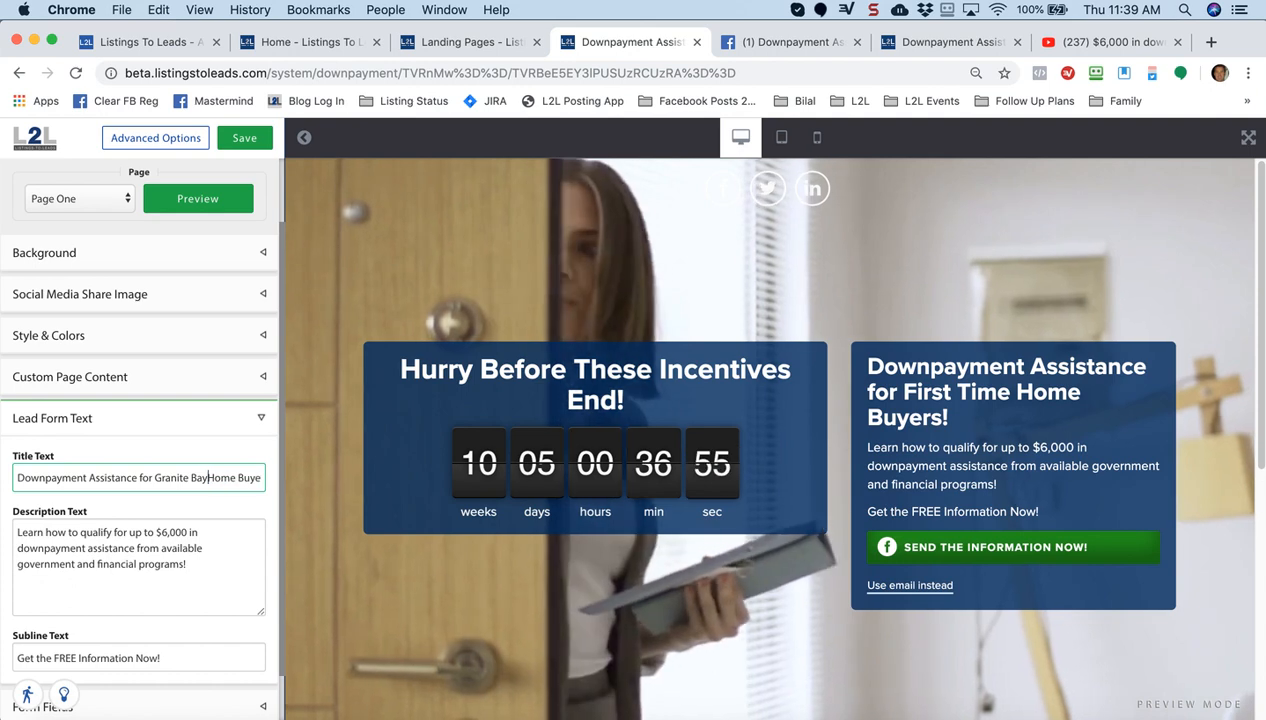
{"action": "left_click", "coordinate": [198, 202]}
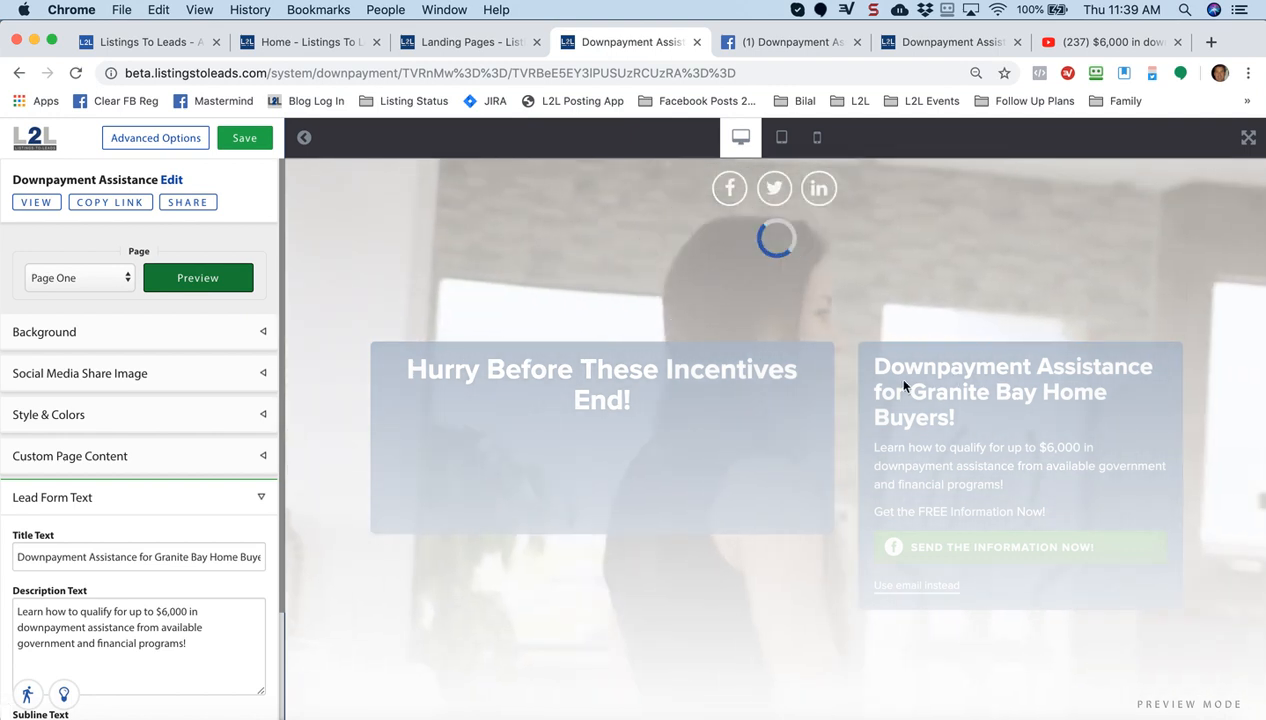
{"action": "left_click", "coordinate": [125, 350]}
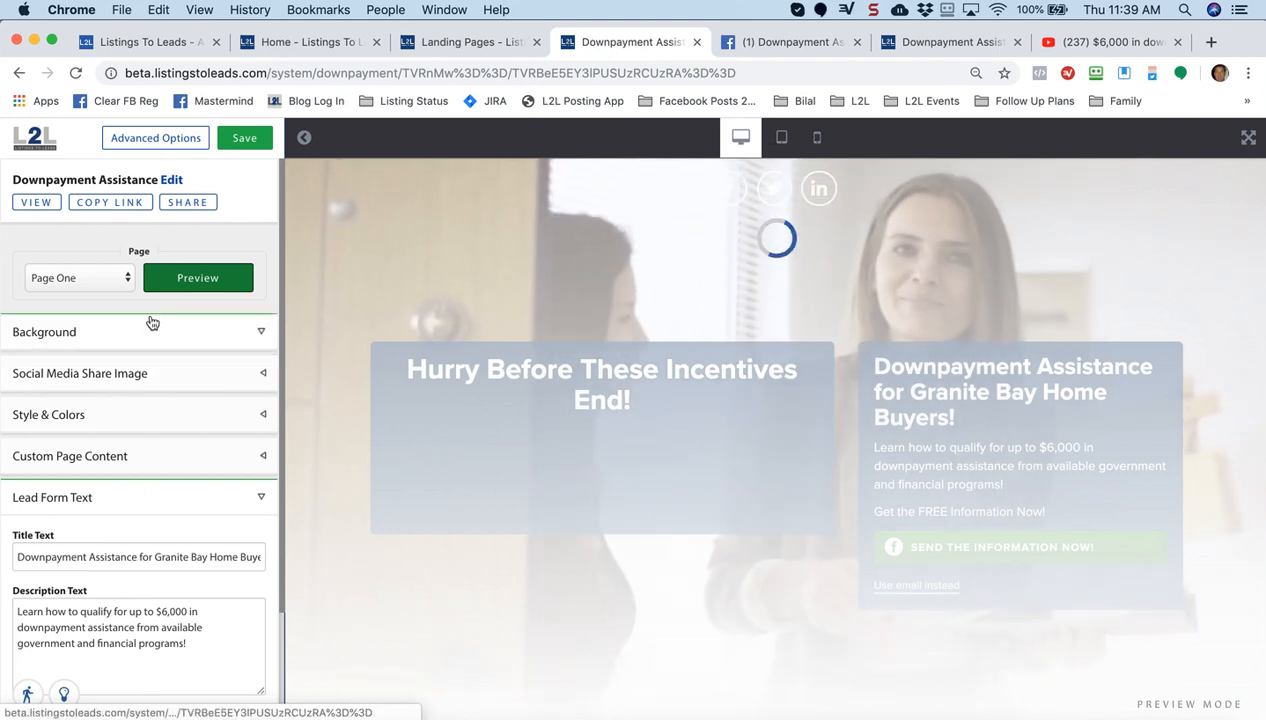
Step: Switch the editor to the Success Page and open its content settings
{"action": "left_click", "coordinate": [122, 280]}
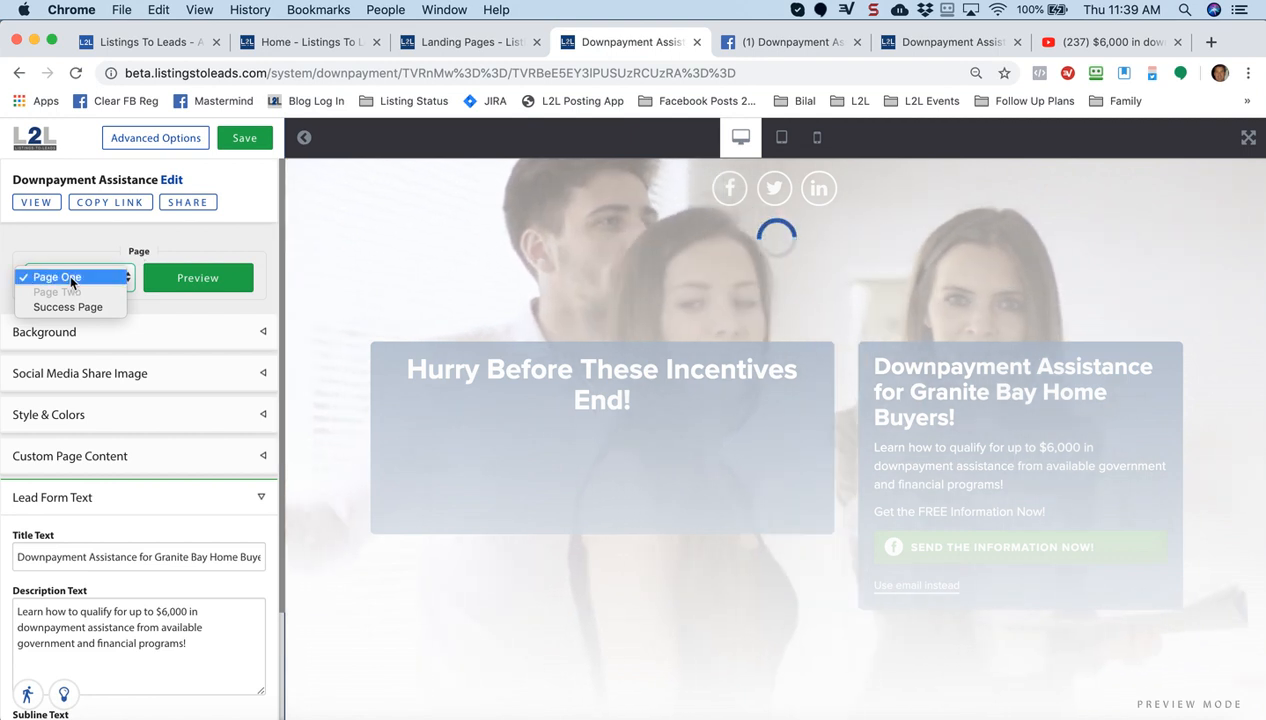
{"action": "left_click", "coordinate": [68, 310]}
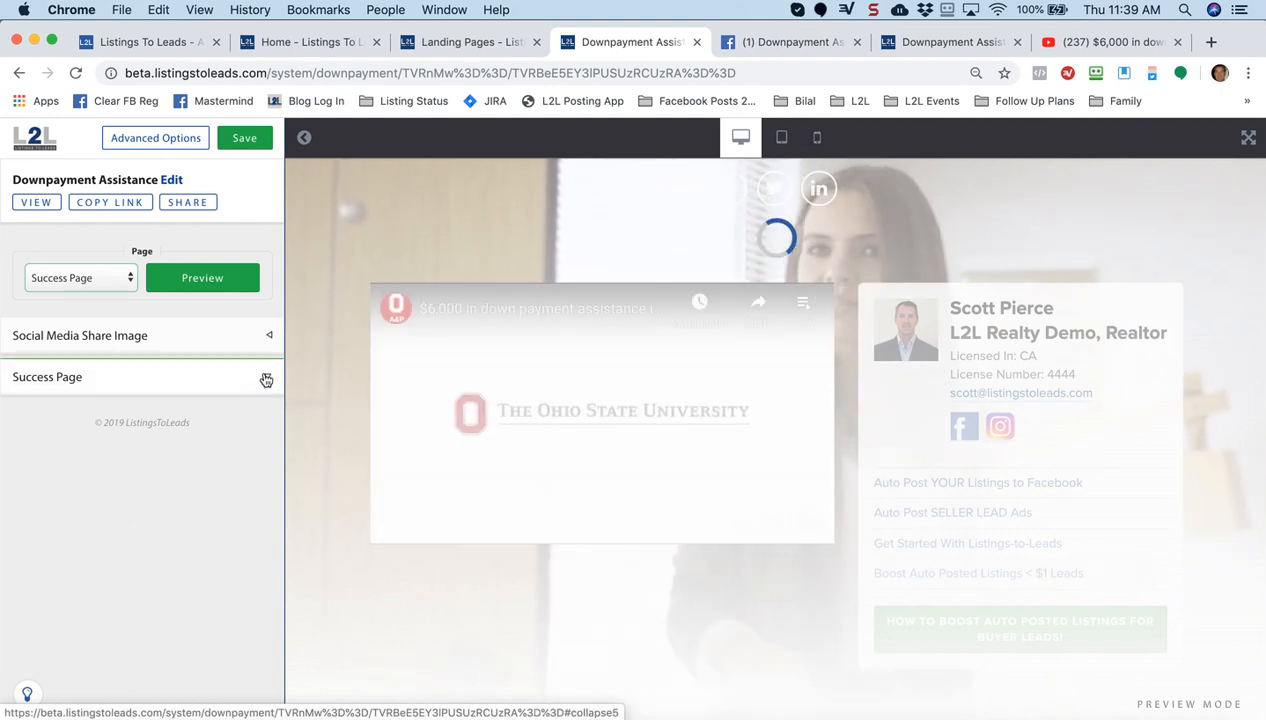
{"action": "left_click", "coordinate": [266, 380]}
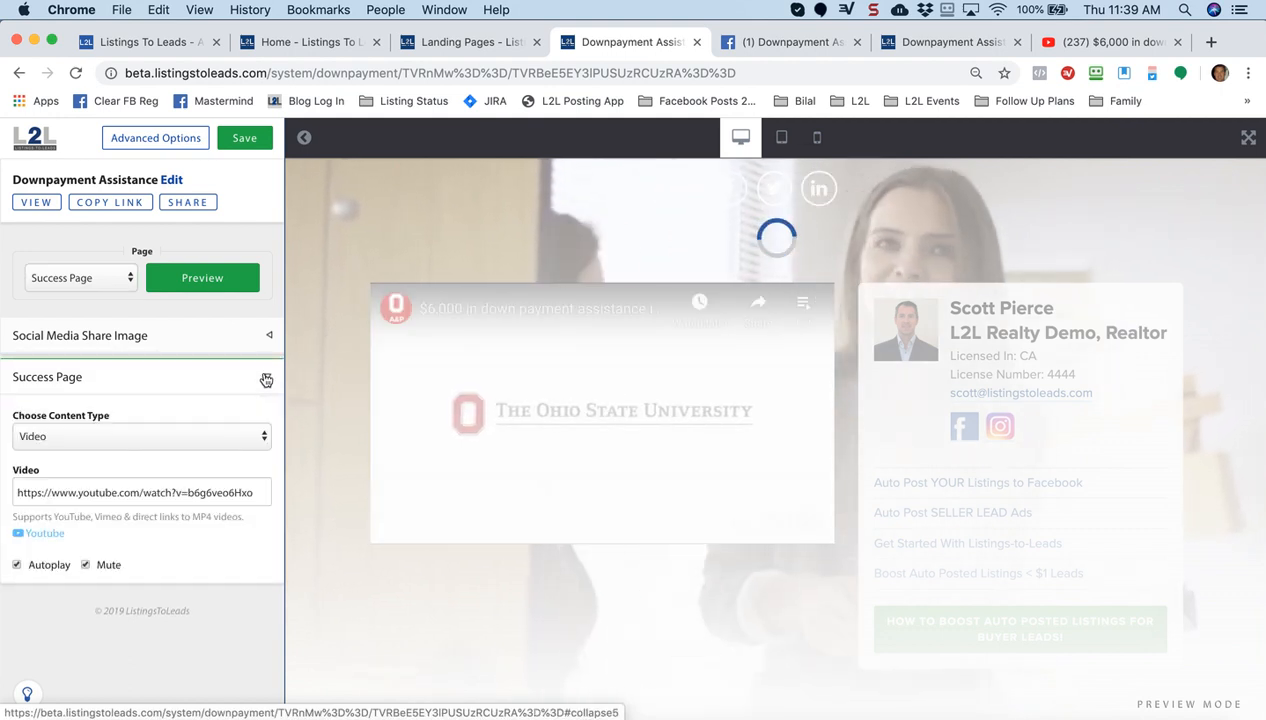
Step: Review the content type options available for the Success Page and collapse its settings
{"action": "left_click", "coordinate": [263, 437]}
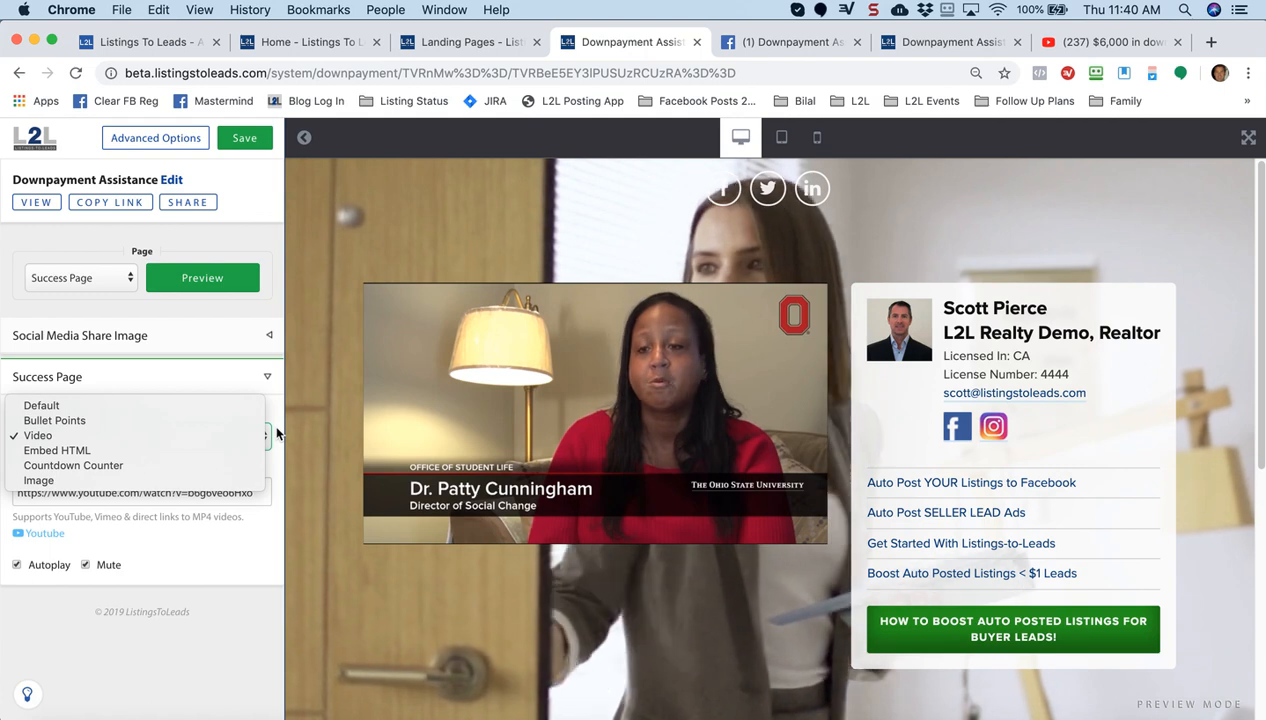
{"action": "left_click", "coordinate": [278, 432]}
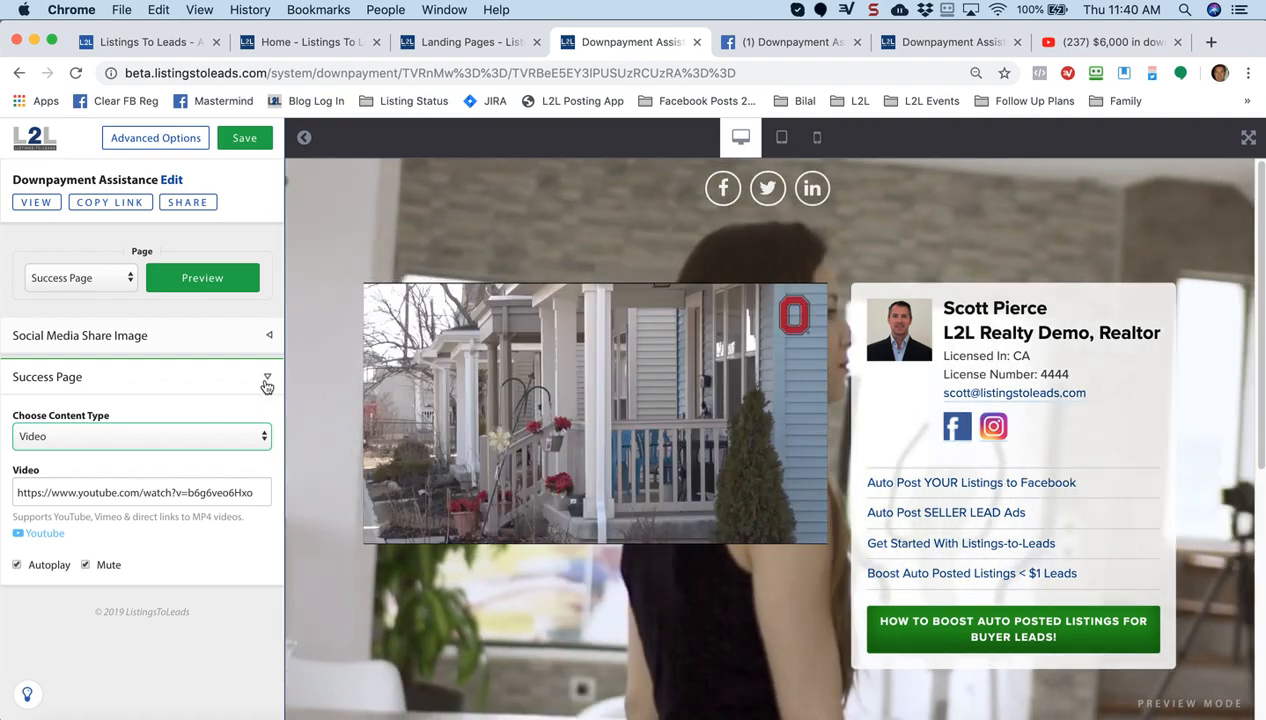
{"action": "left_click", "coordinate": [266, 378]}
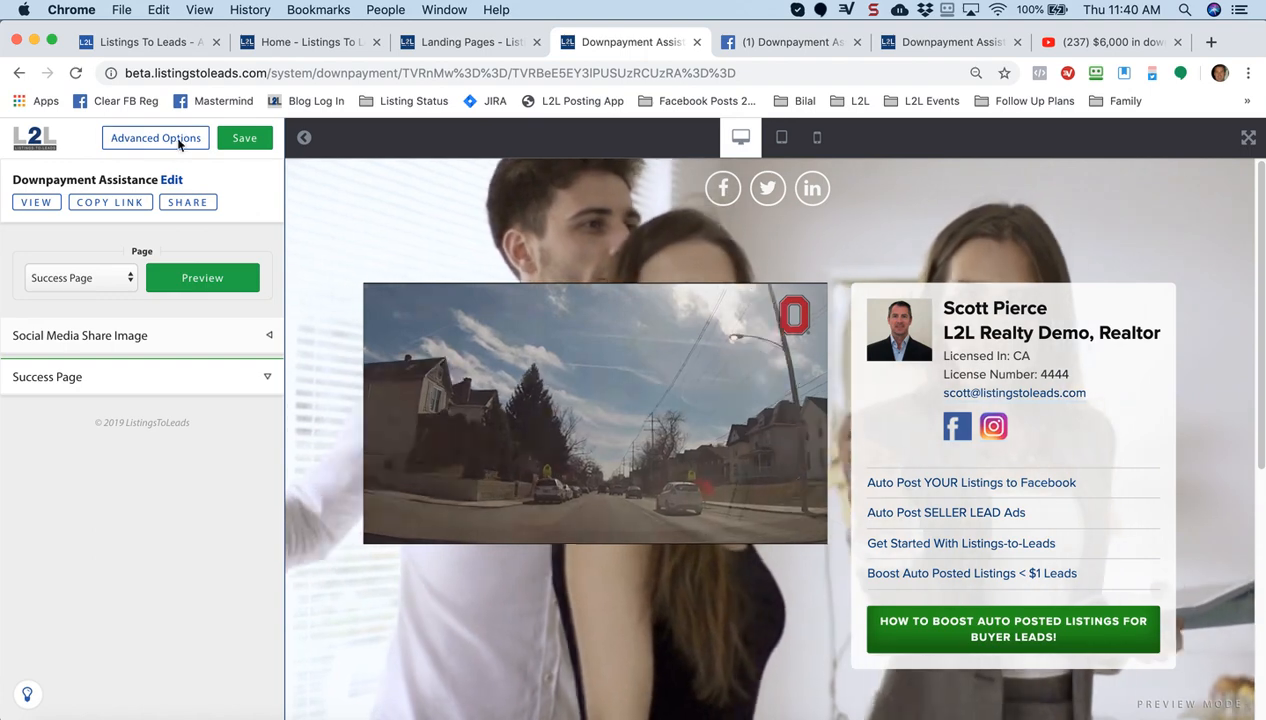
Step: Open the landing page's advanced options and examine the custom vanity URL and the full vanity address
{"action": "left_click", "coordinate": [156, 141]}
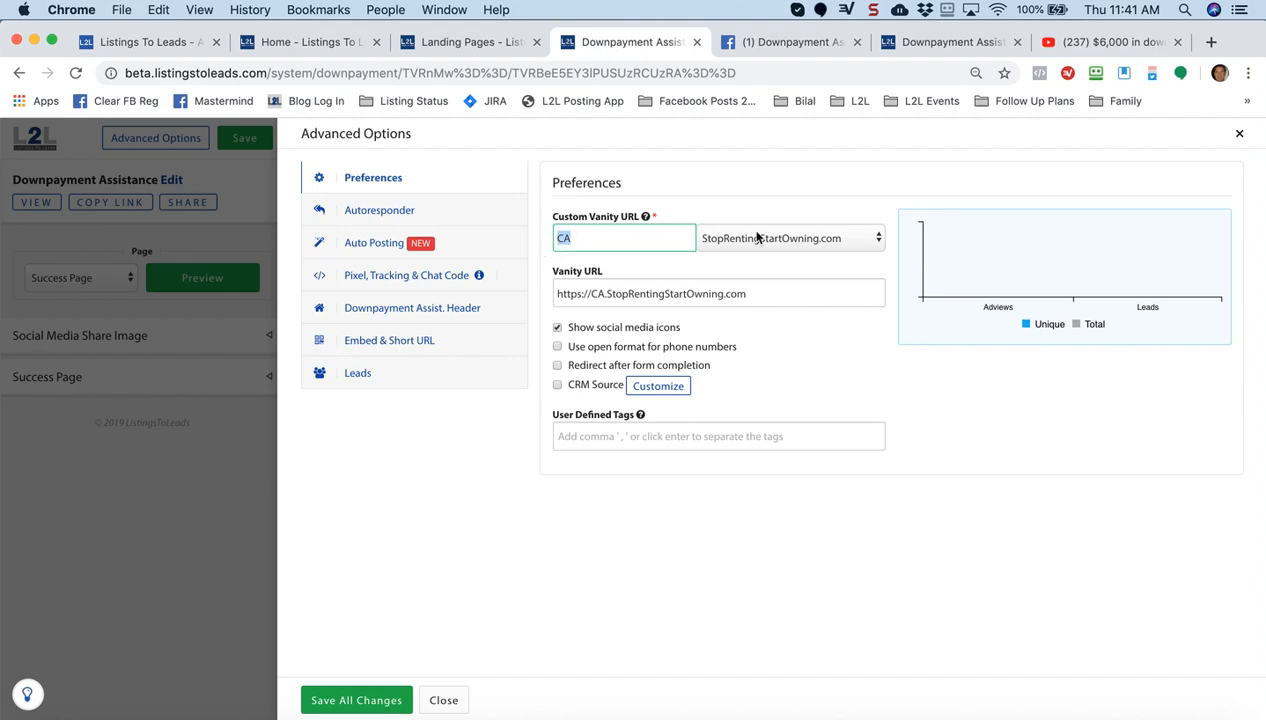
{"action": "left_click", "coordinate": [577, 233]}
{"action": "left_click_drag", "start_coordinate": [579, 238], "coordinate": [541, 240]}
{"action": "left_click_drag", "start_coordinate": [757, 294], "coordinate": [553, 294]}
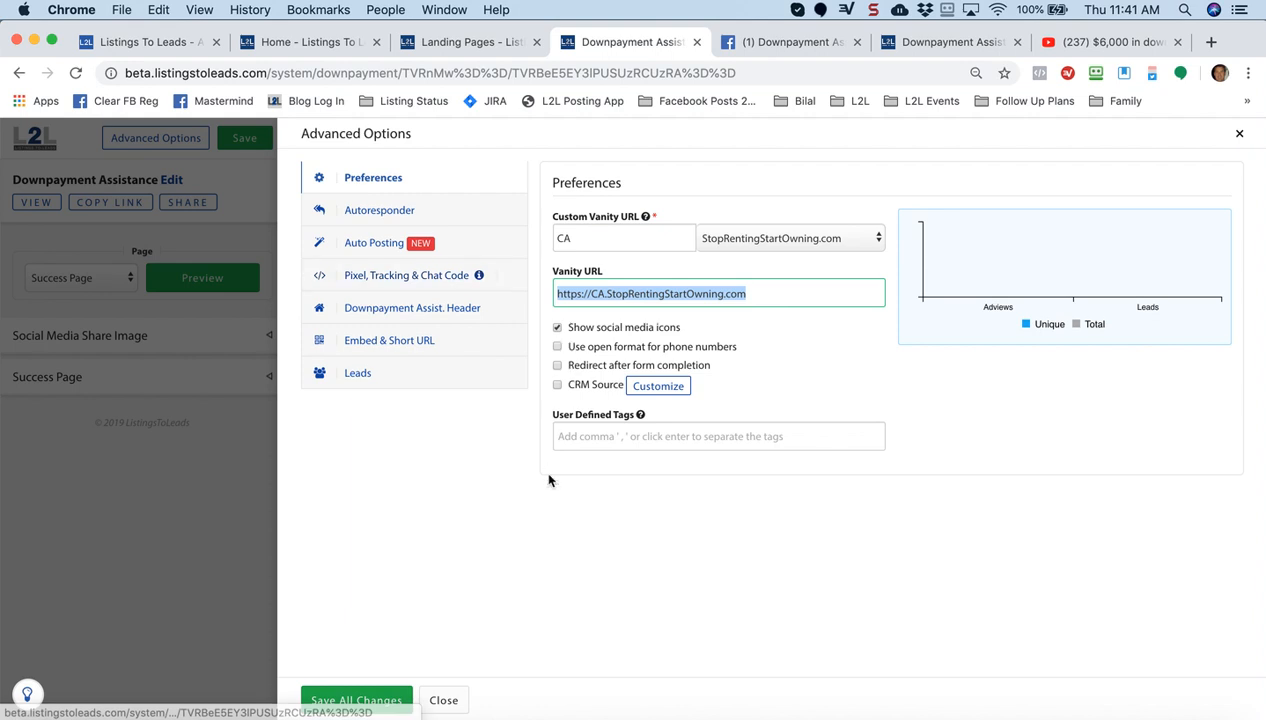
Step: Enable CRM Source in the preferences and view its source routing field, leaving it blank
{"action": "left_click", "coordinate": [557, 385]}
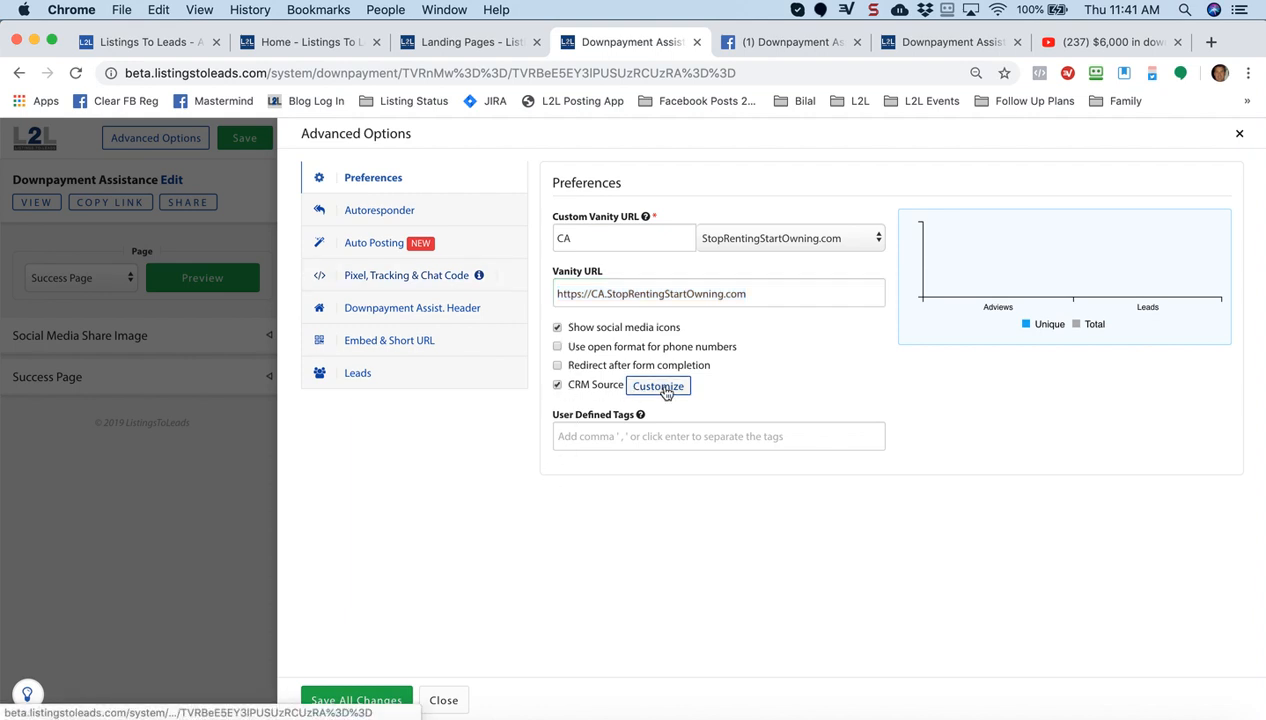
{"action": "left_click", "coordinate": [660, 387]}
{"action": "left_click", "coordinate": [518, 424]}
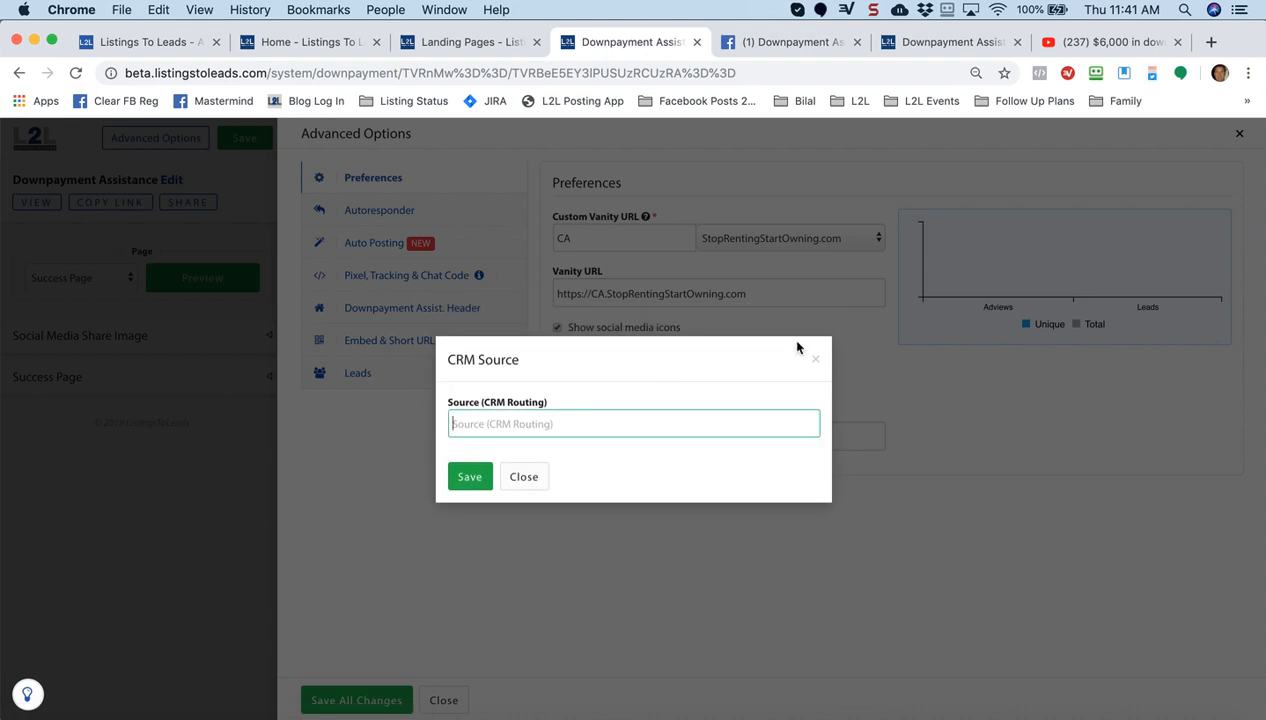
{"action": "left_click", "coordinate": [813, 361]}
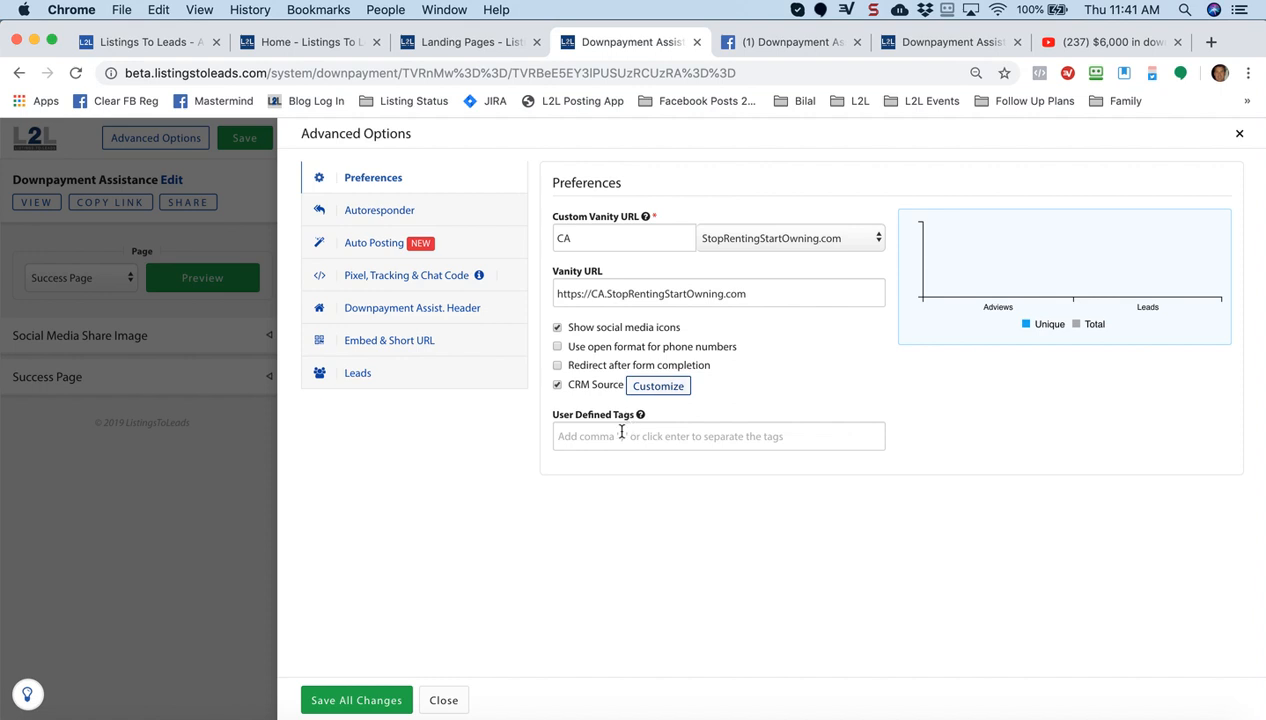
{"action": "left_click", "coordinate": [611, 438]}
{"action": "left_click", "coordinate": [557, 365]}
{"action": "left_click", "coordinate": [557, 365]}
Step: Review the autoresponder's email message from greeting to signature and its attached PDF report
{"action": "left_click", "coordinate": [379, 212]}
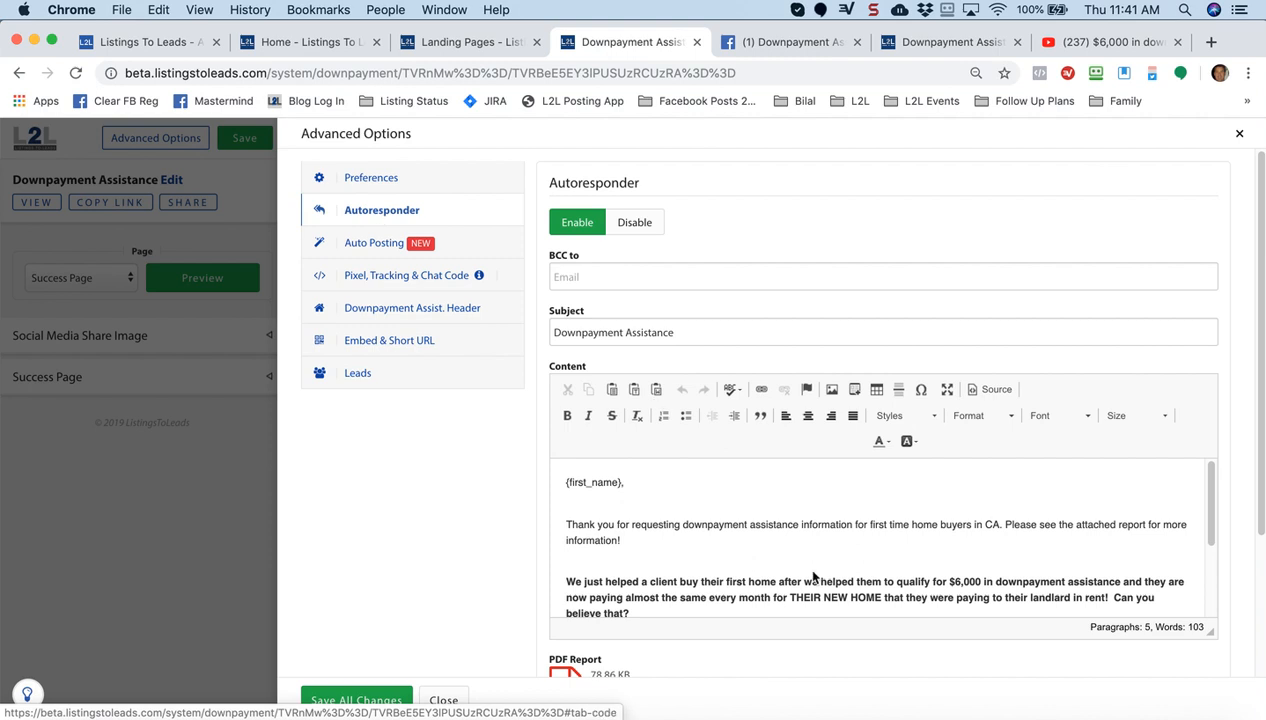
{"action": "left_click", "coordinate": [749, 517]}
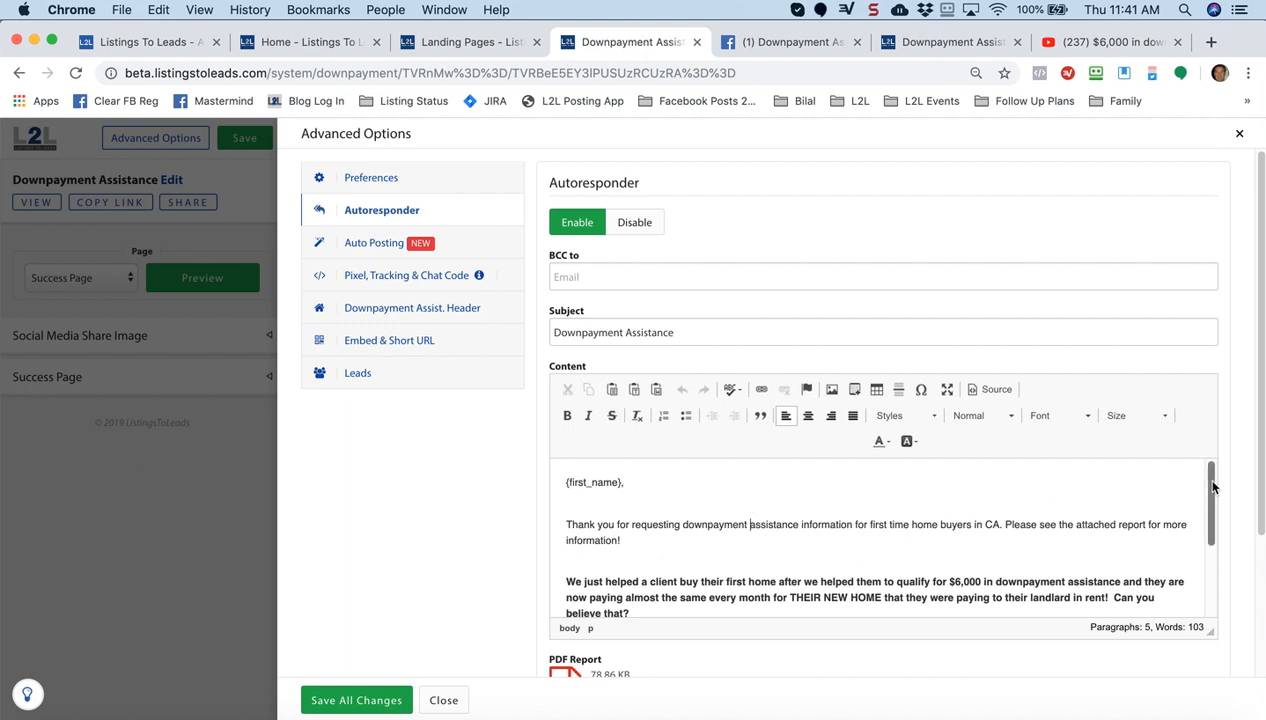
{"action": "scroll", "coordinate": [1213, 503], "scroll_direction": "down", "scroll_amount": 1}
{"action": "left_click_drag", "start_coordinate": [1213, 503], "coordinate": [1211, 566]}
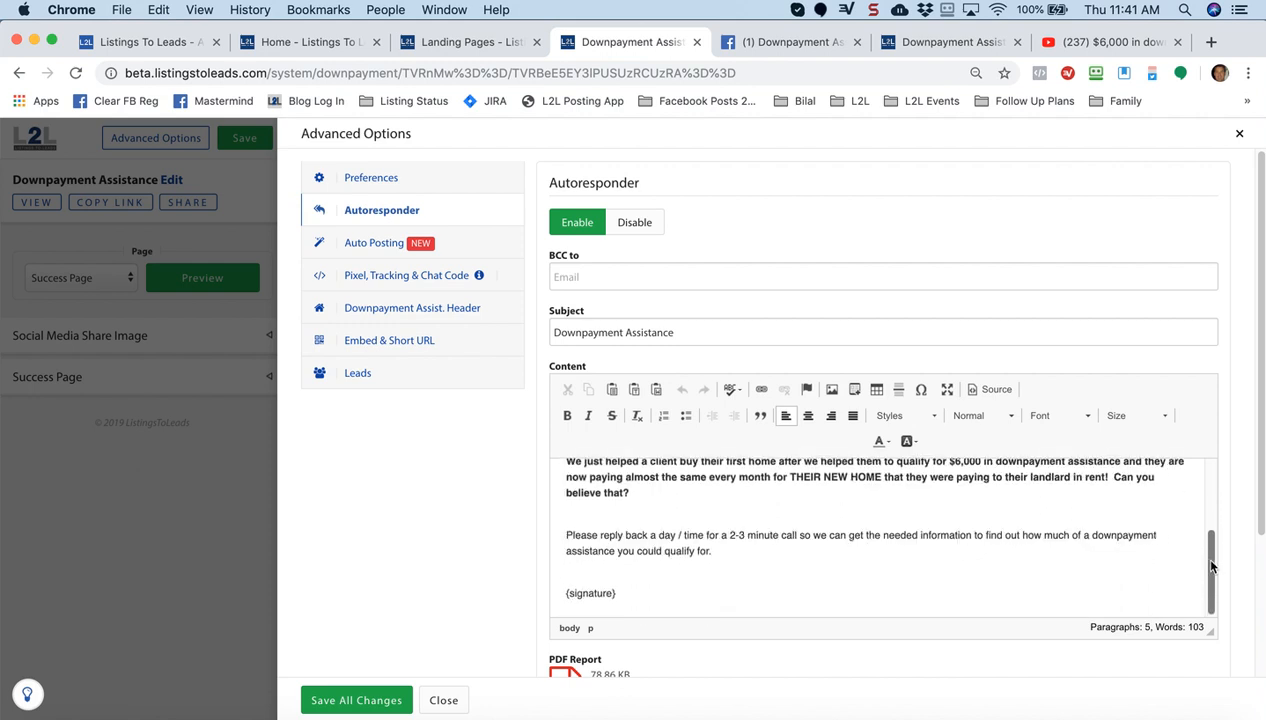
{"action": "left_click_drag", "start_coordinate": [1211, 566], "coordinate": [1202, 531]}
{"action": "left_click_drag", "start_coordinate": [680, 498], "coordinate": [809, 519]}
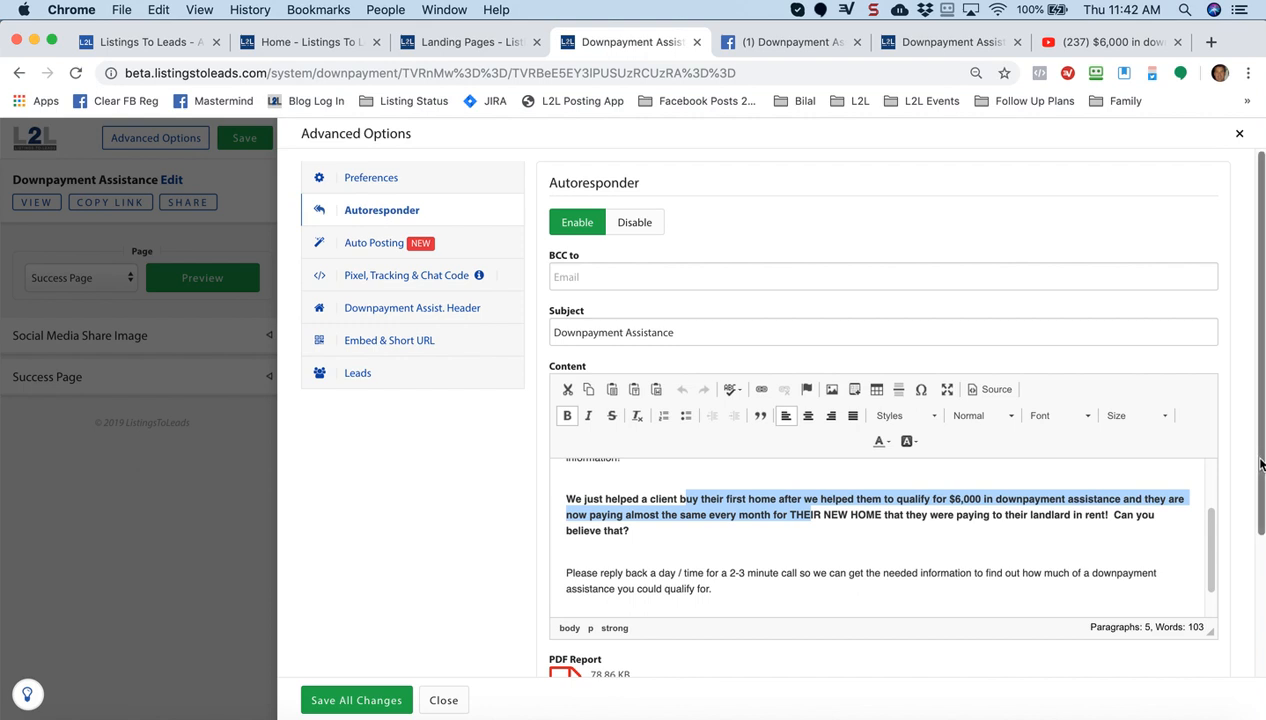
{"action": "left_click_drag", "start_coordinate": [1258, 487], "coordinate": [1260, 507]}
{"action": "scroll", "coordinate": [805, 588], "scroll_direction": "down", "scroll_amount": 3}
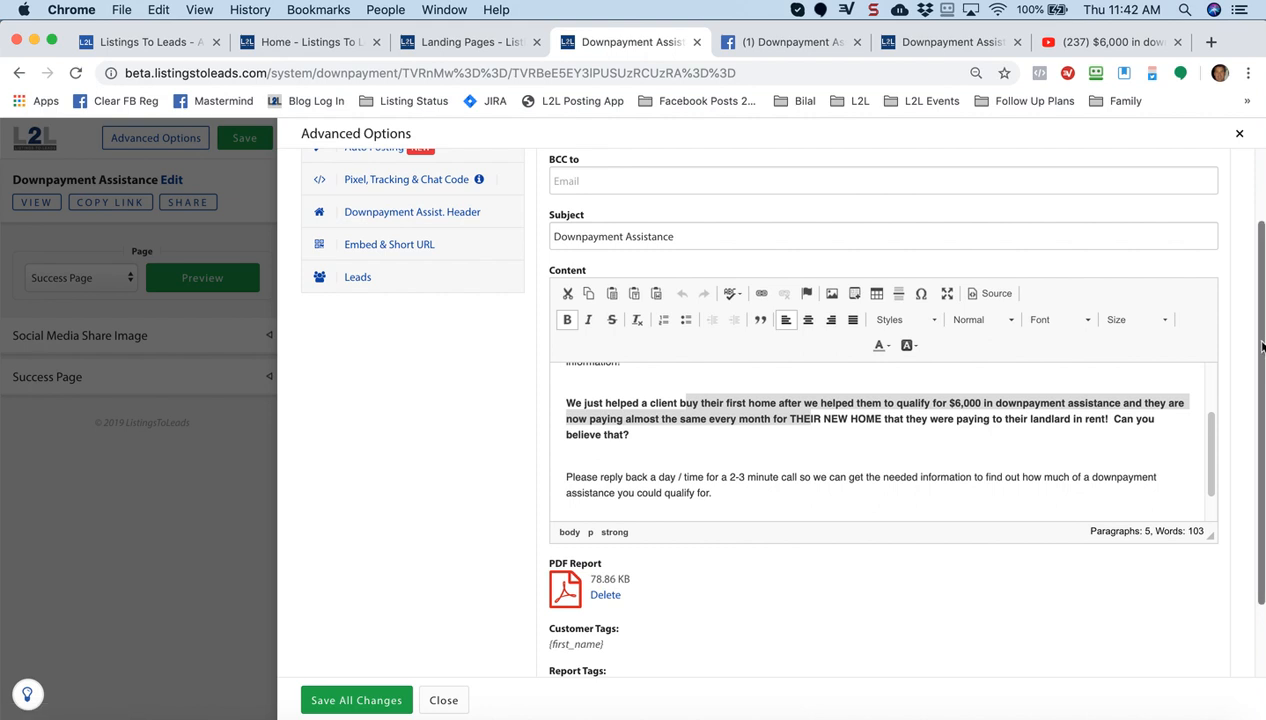
{"action": "left_click_drag", "start_coordinate": [1262, 346], "coordinate": [1262, 268]}
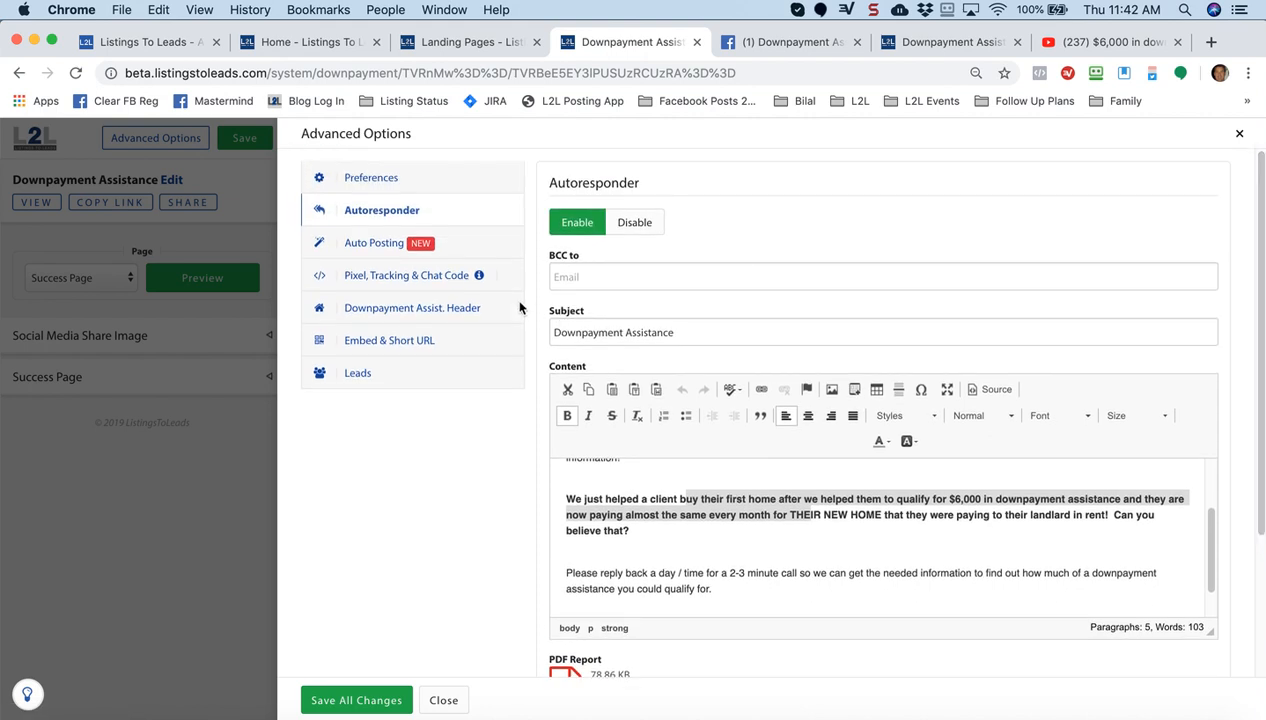
Step: Open the landing page's auto posting settings and switch auto posting off and back on
{"action": "left_click", "coordinate": [368, 249]}
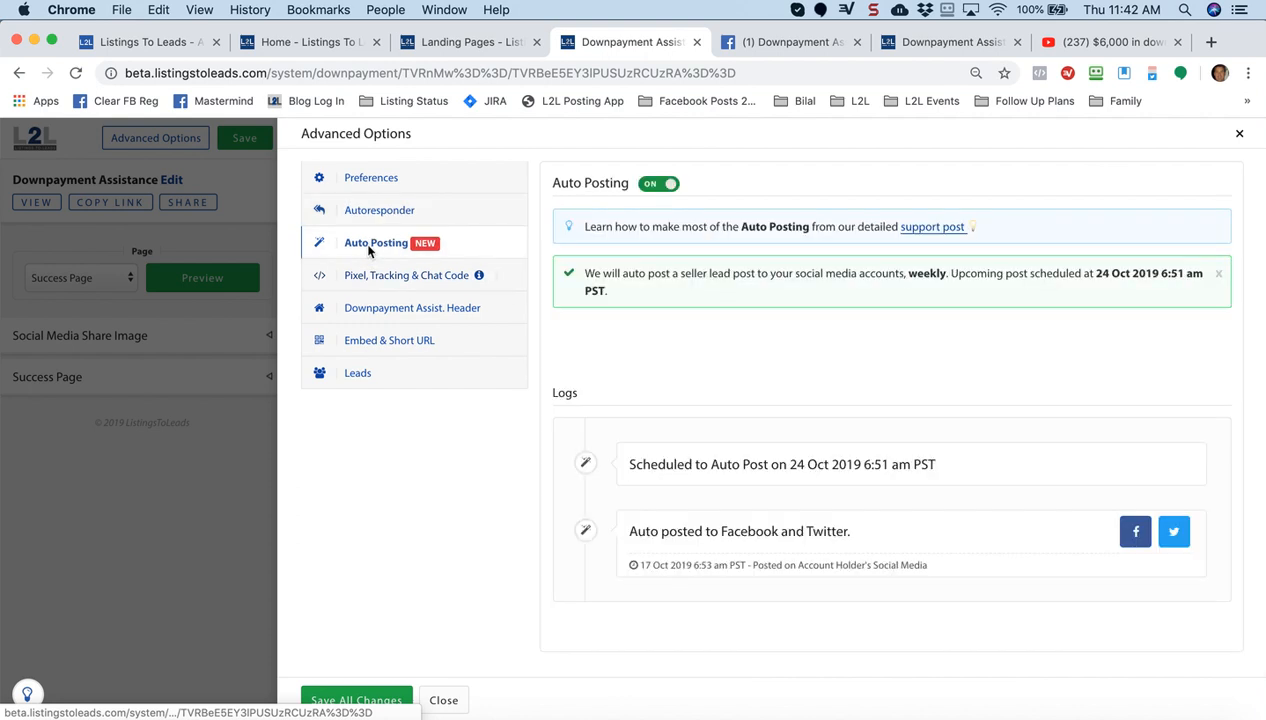
{"action": "left_click", "coordinate": [659, 186]}
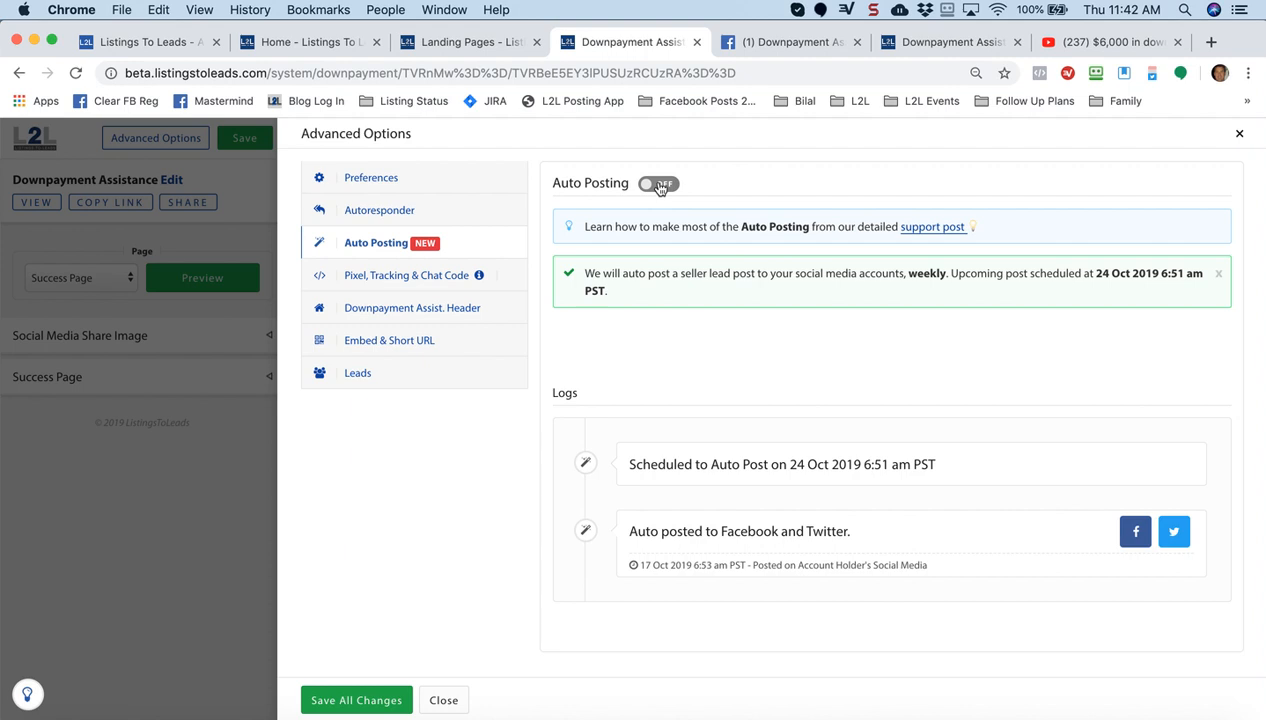
{"action": "left_click", "coordinate": [659, 186]}
Step: Review the pixel, tracking and chat code settings, and examine the embed code in Embed & Short URL
{"action": "left_click", "coordinate": [386, 286]}
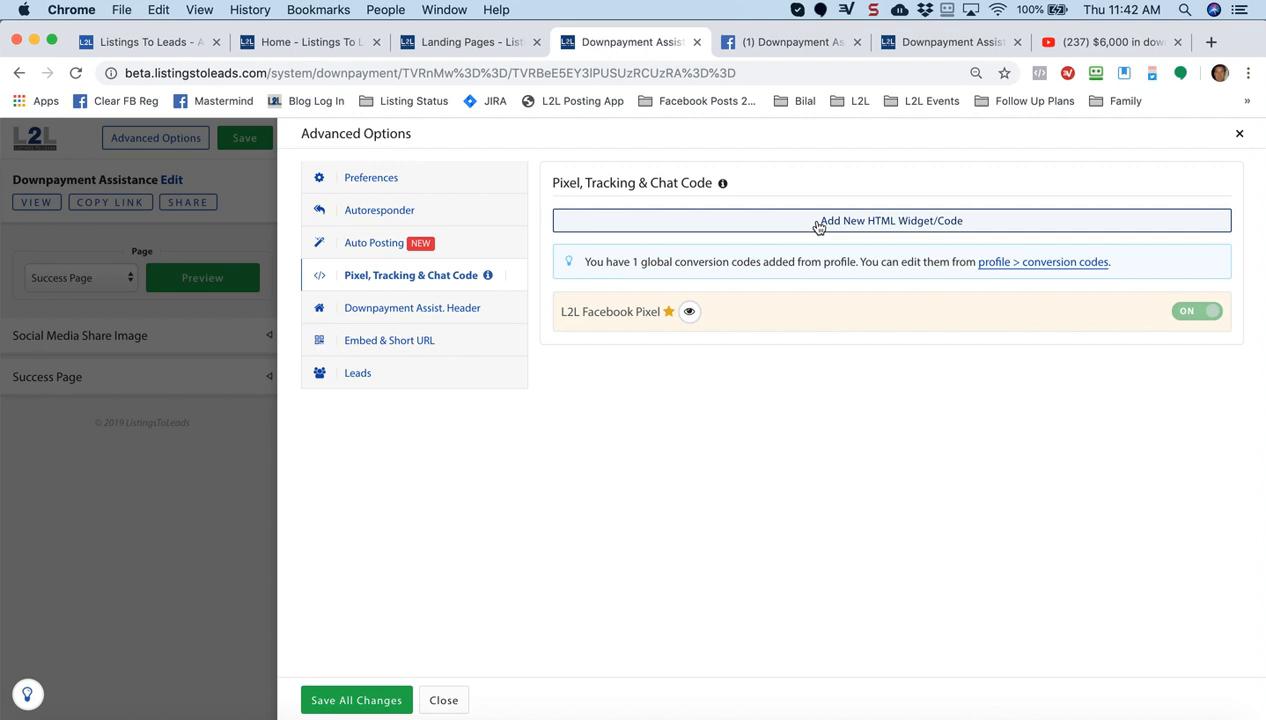
{"action": "left_click", "coordinate": [396, 352]}
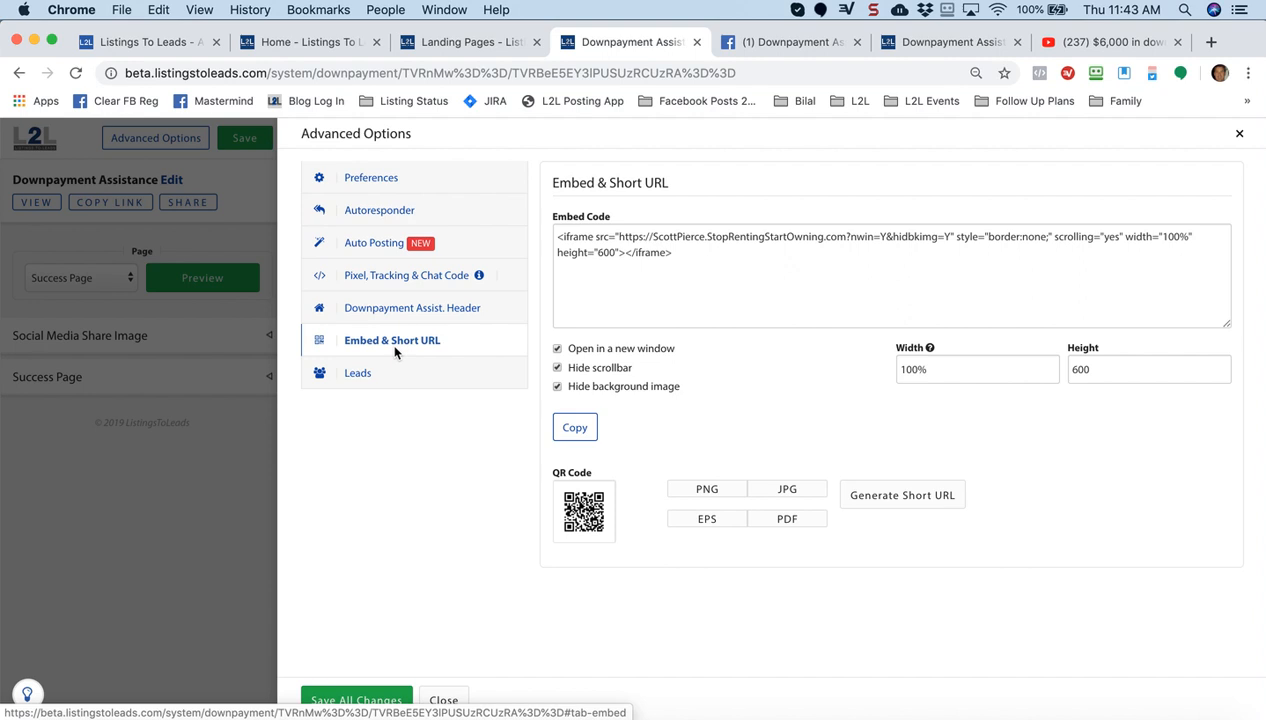
{"action": "left_click_drag", "start_coordinate": [660, 253], "coordinate": [543, 237]}
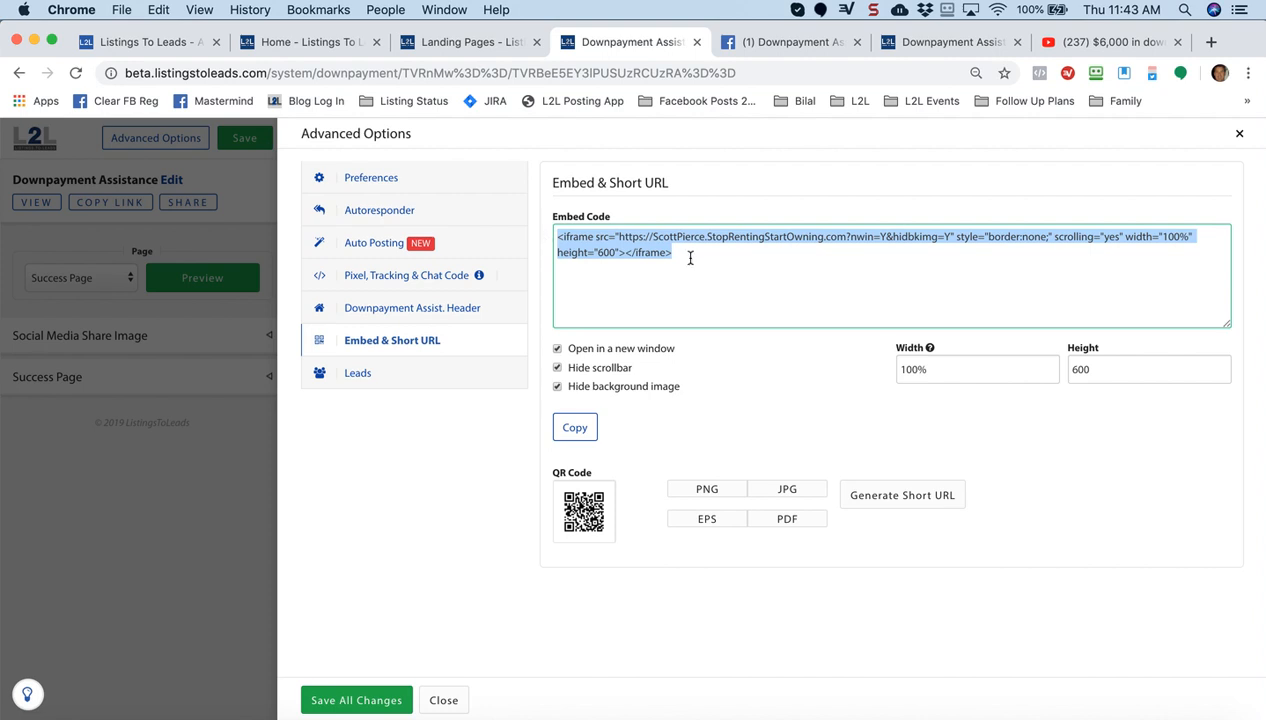
{"action": "left_click_drag", "start_coordinate": [672, 253], "coordinate": [555, 238]}
Step: Close the advanced options and switch the editor to Page One
{"action": "left_click", "coordinate": [1239, 134]}
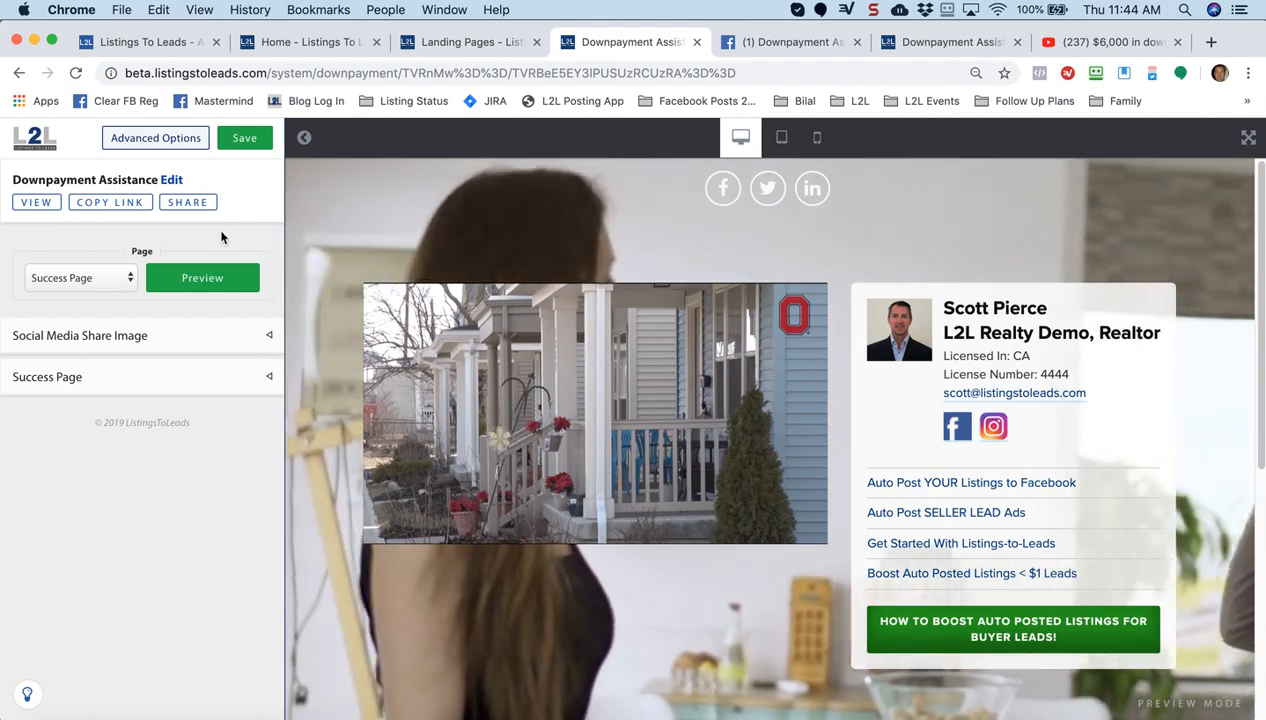
{"action": "left_click", "coordinate": [118, 281]}
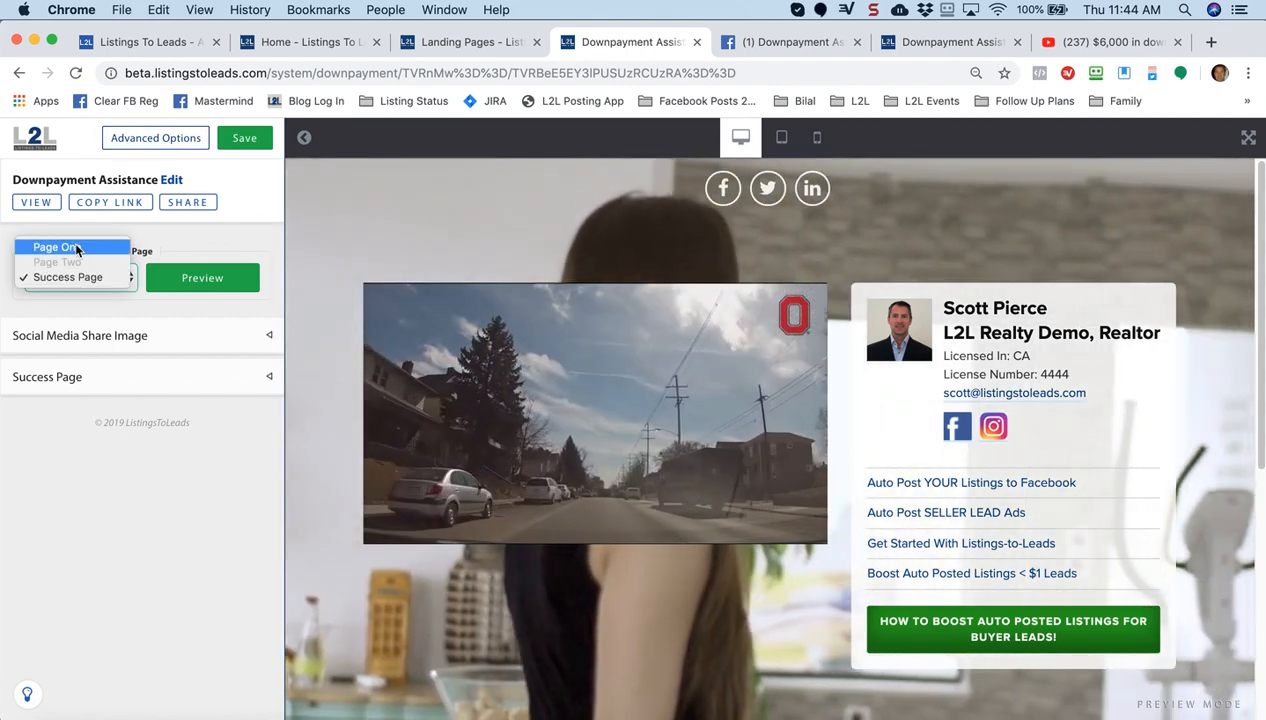
{"action": "left_click", "coordinate": [338, 243]}
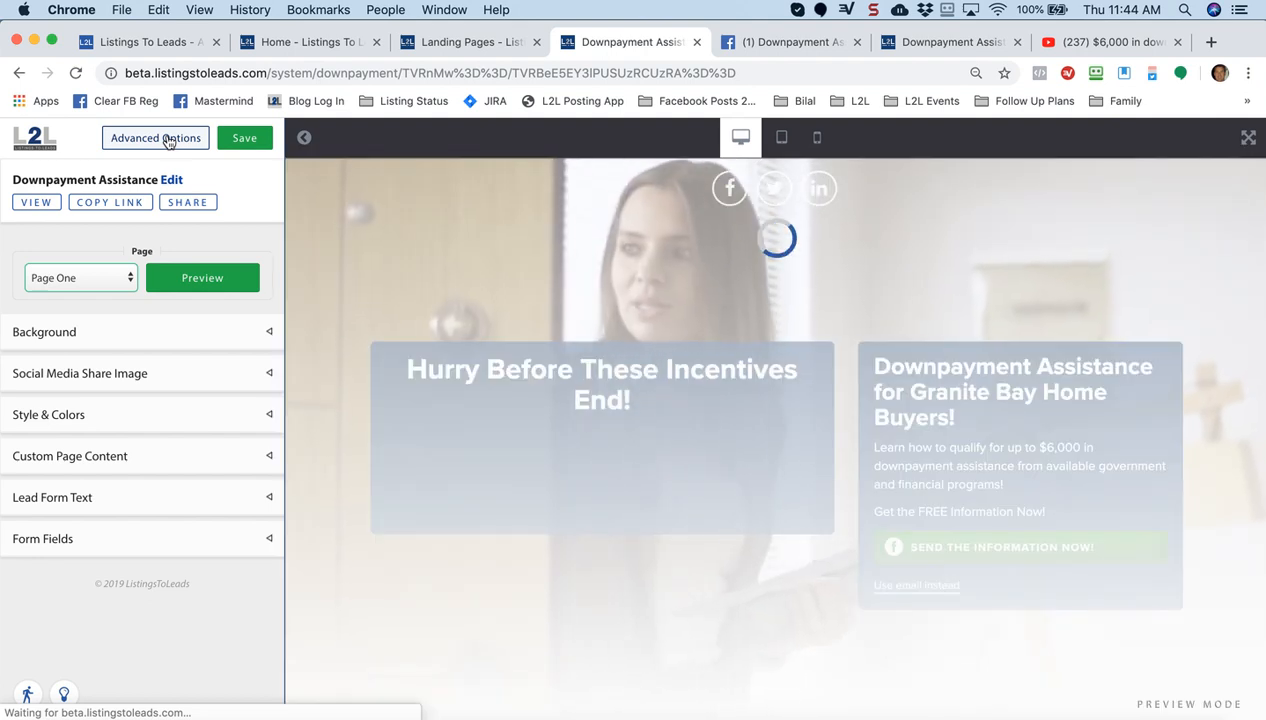
Step: Open the account profile's Auto Posting settings for Downpayment Assistance, glancing at the New Construction settings
{"action": "left_click", "coordinate": [312, 44]}
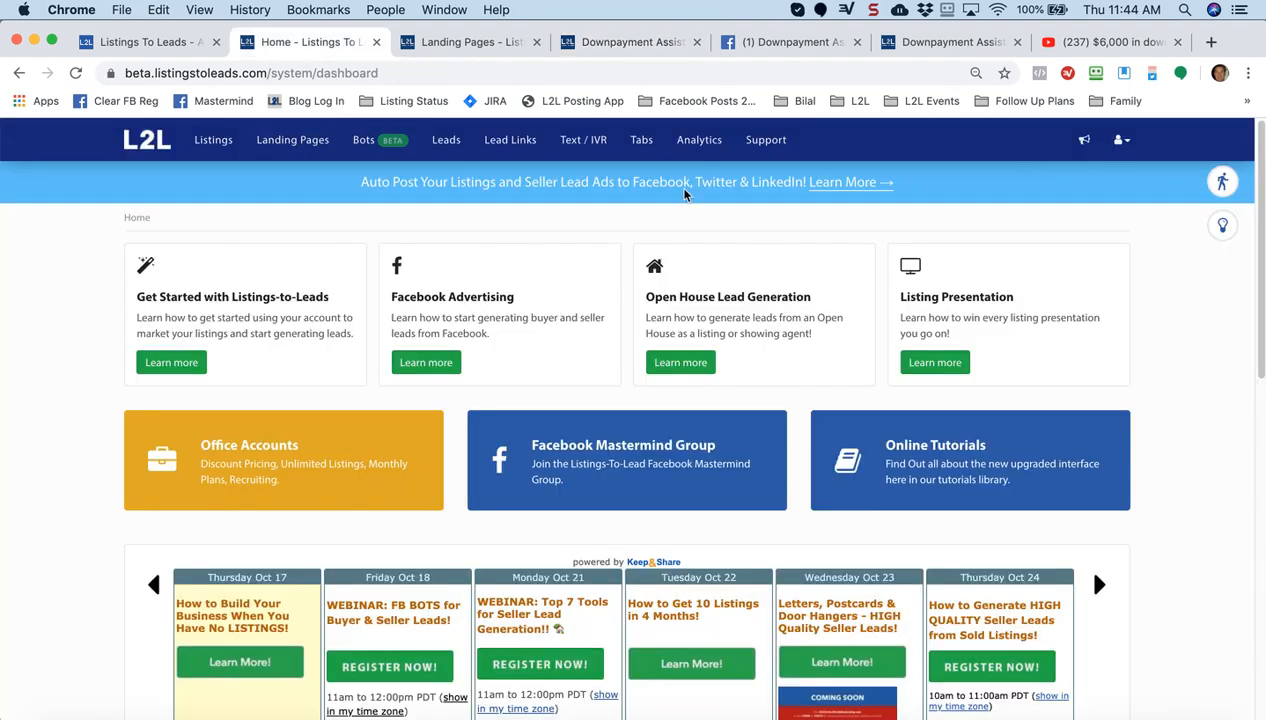
{"action": "left_click", "coordinate": [1122, 143]}
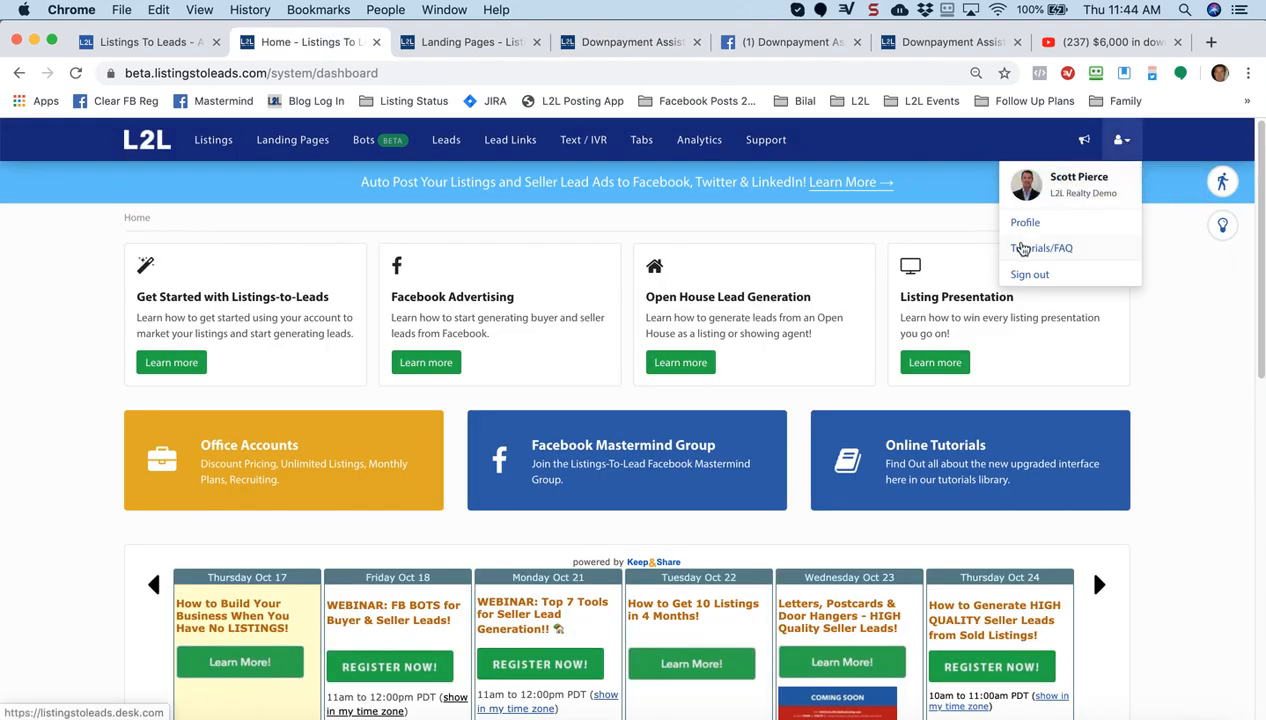
{"action": "left_click", "coordinate": [1033, 225]}
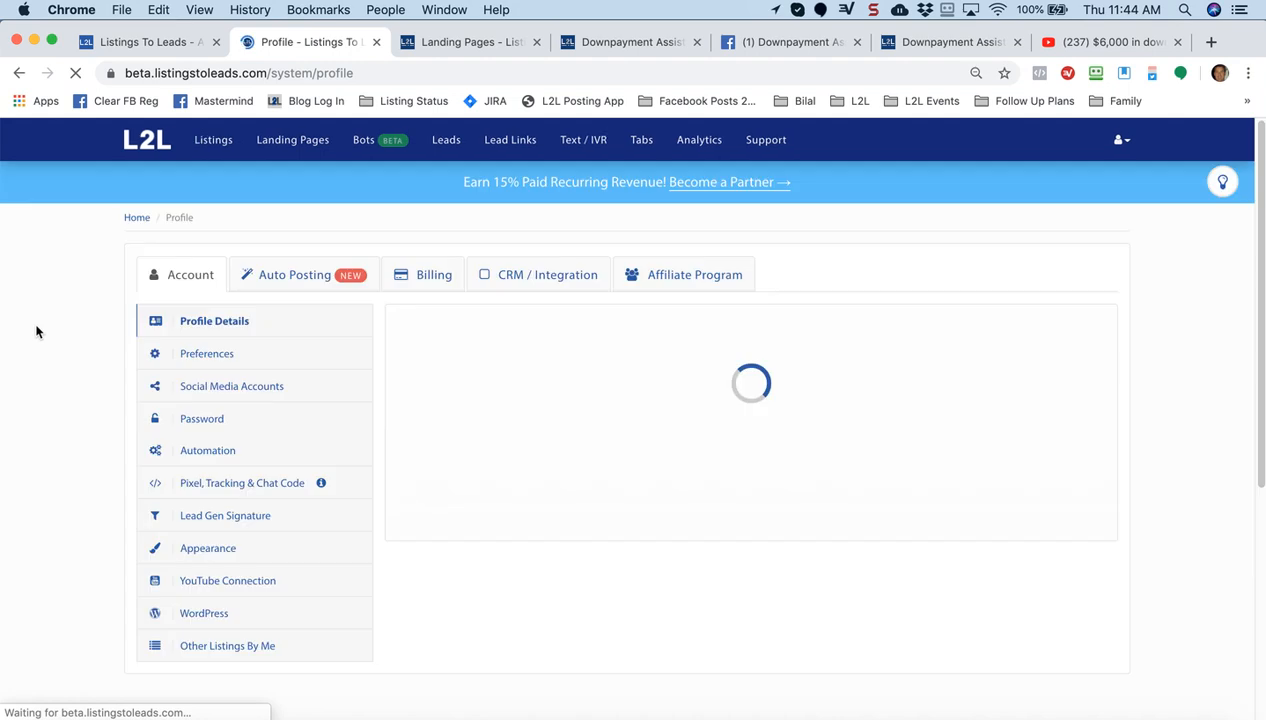
{"action": "left_click", "coordinate": [296, 276]}
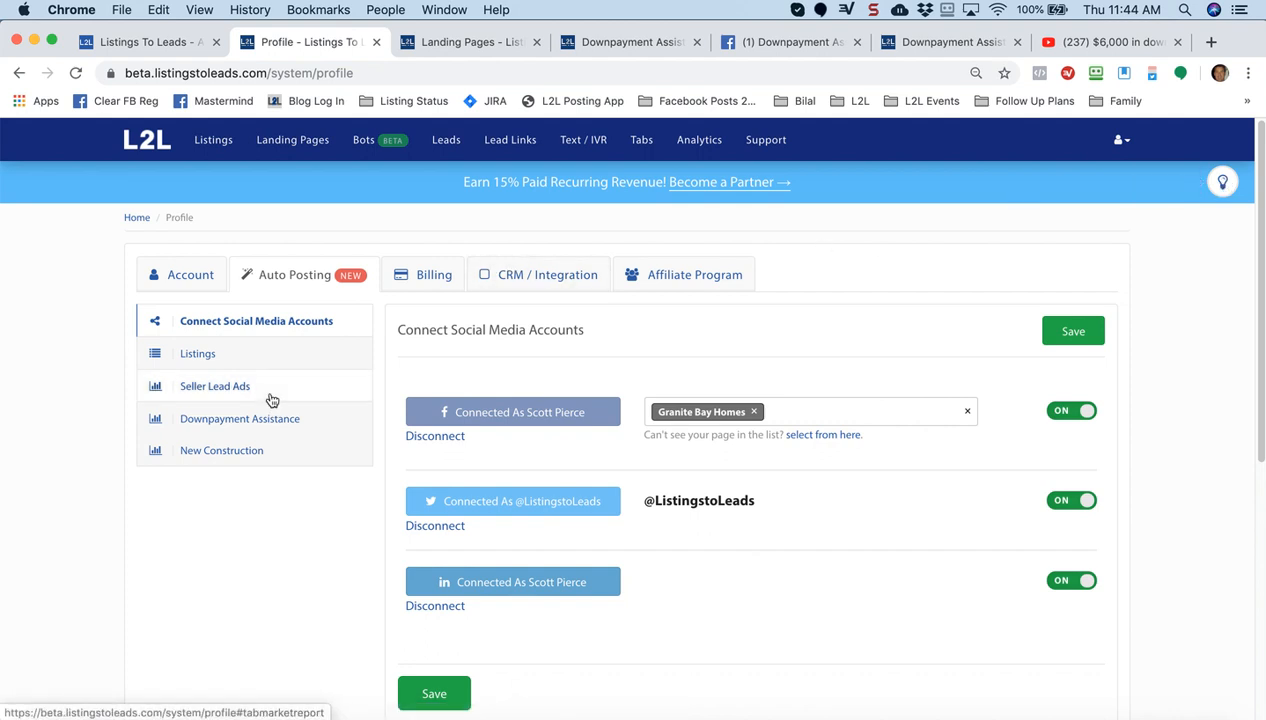
{"action": "left_click", "coordinate": [213, 425]}
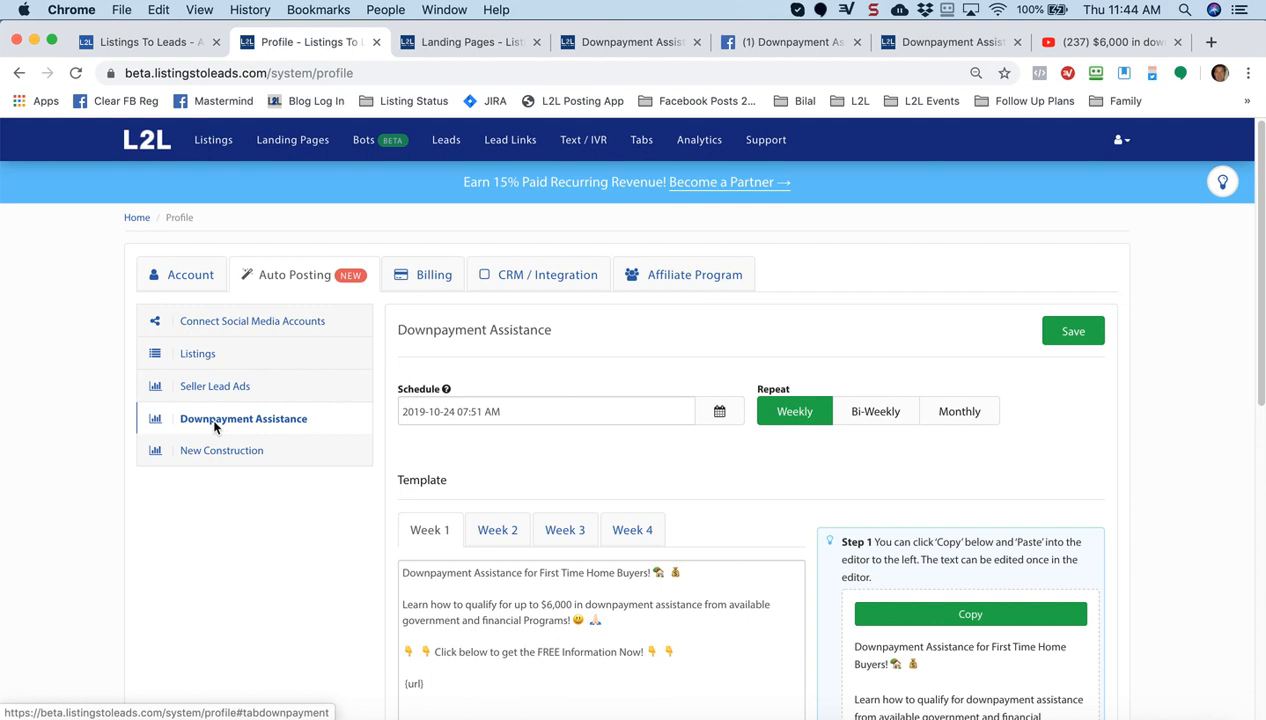
{"action": "left_click", "coordinate": [214, 455]}
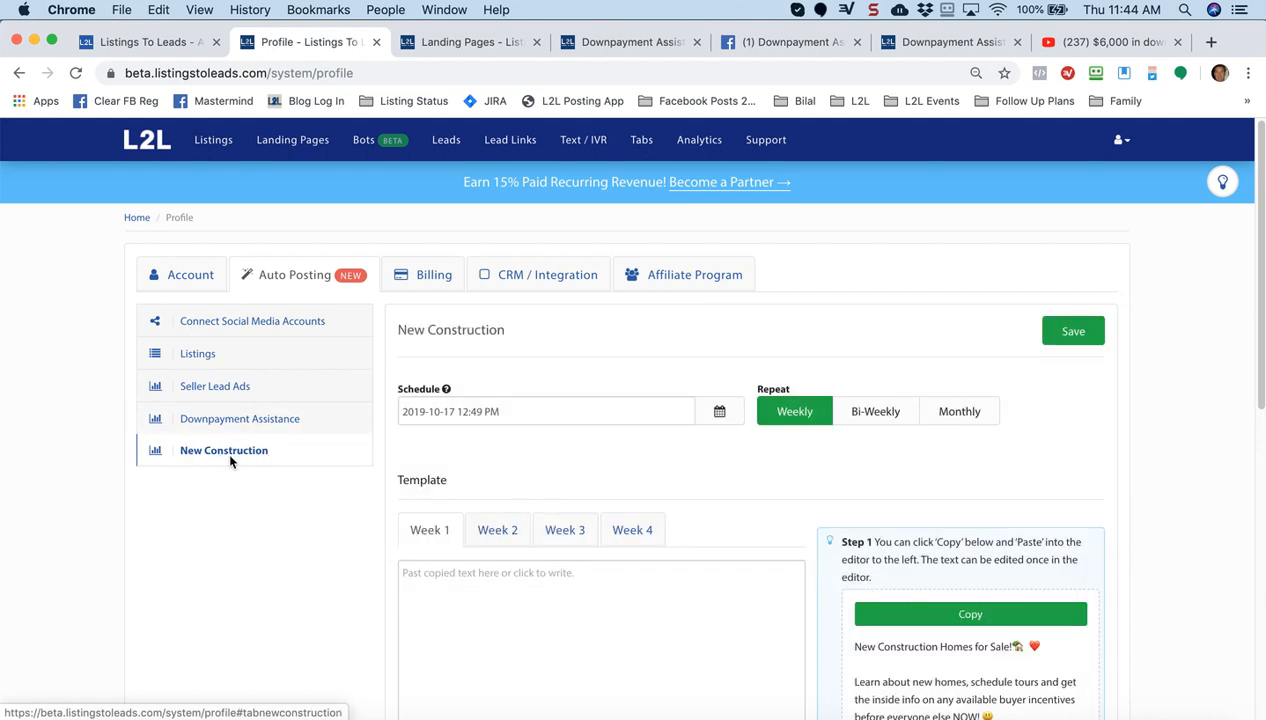
{"action": "left_click", "coordinate": [216, 426]}
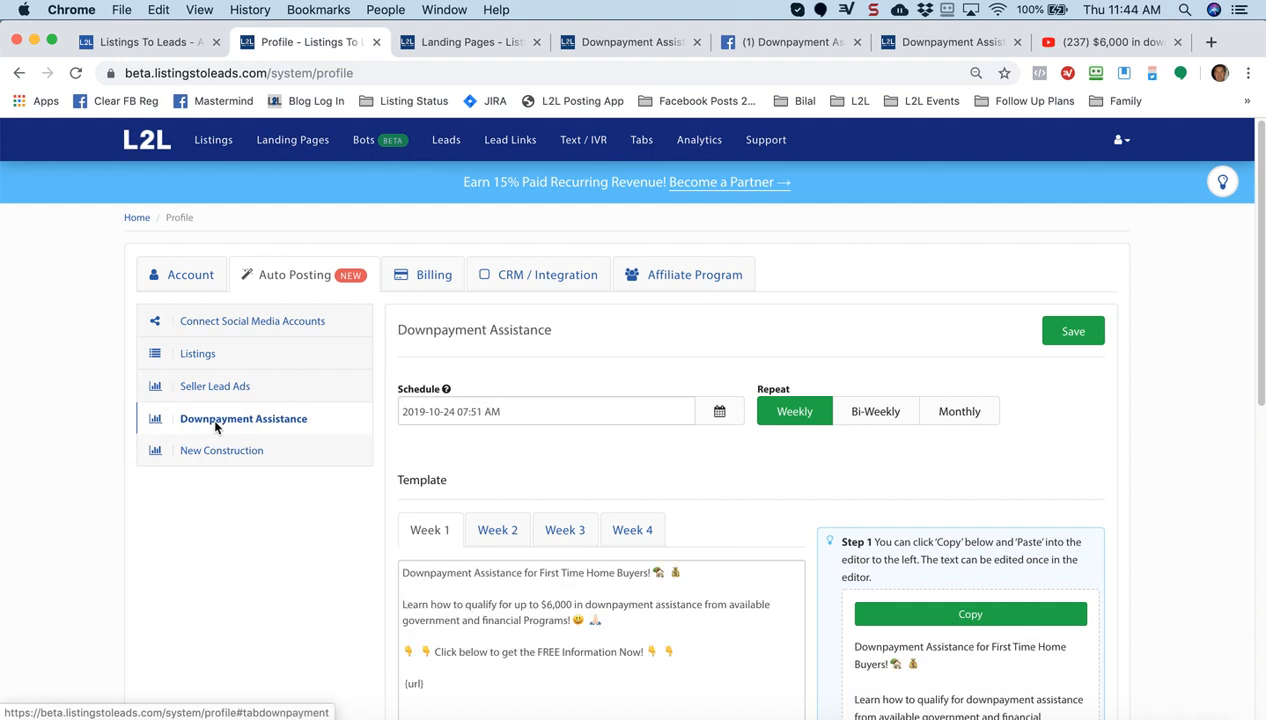
Step: Set the Downpayment Assistance auto-post schedule to 10/17/2019 11:44 AM, try the repeat intervals and select Weekly
{"action": "left_click", "coordinate": [720, 414]}
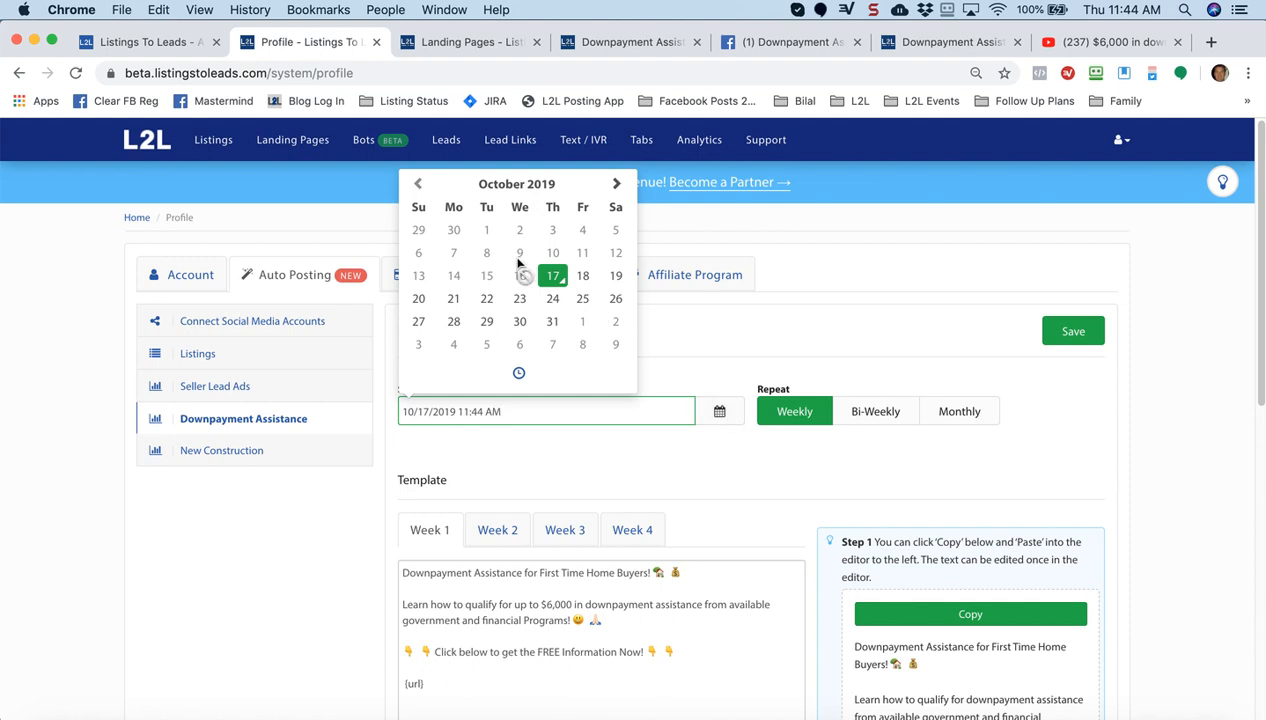
{"action": "left_click", "coordinate": [690, 331]}
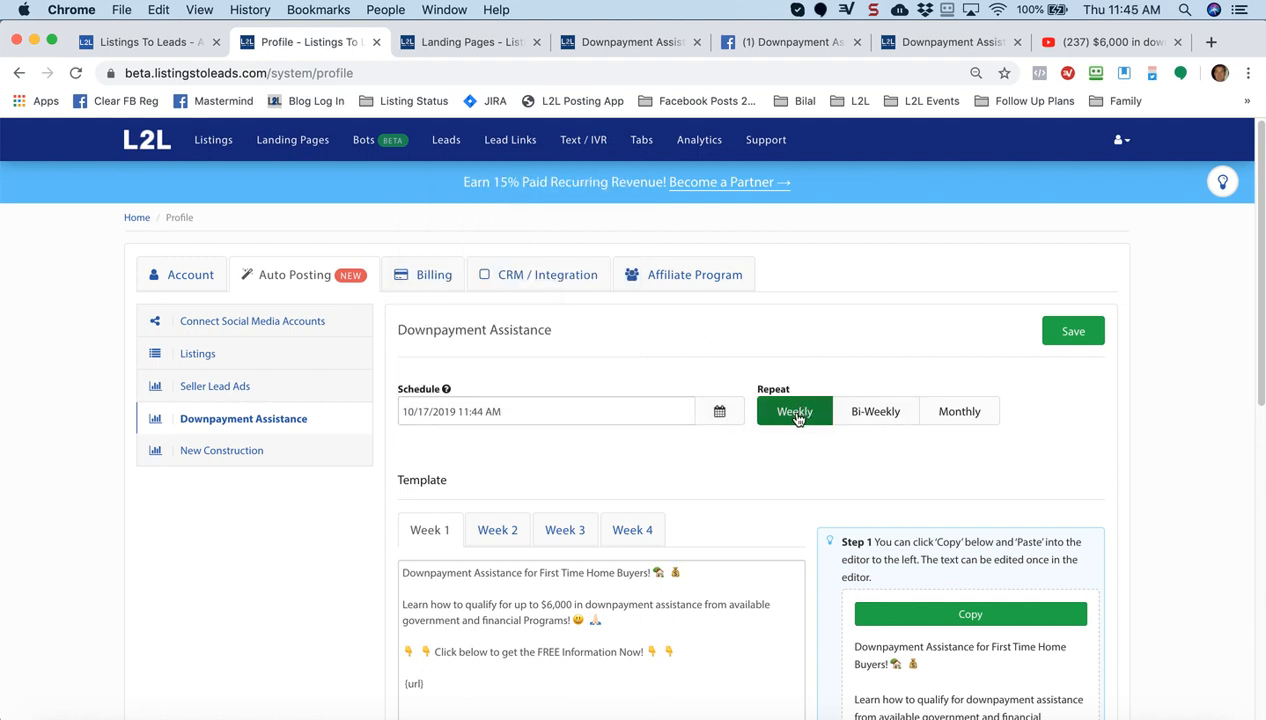
{"action": "left_click", "coordinate": [873, 413]}
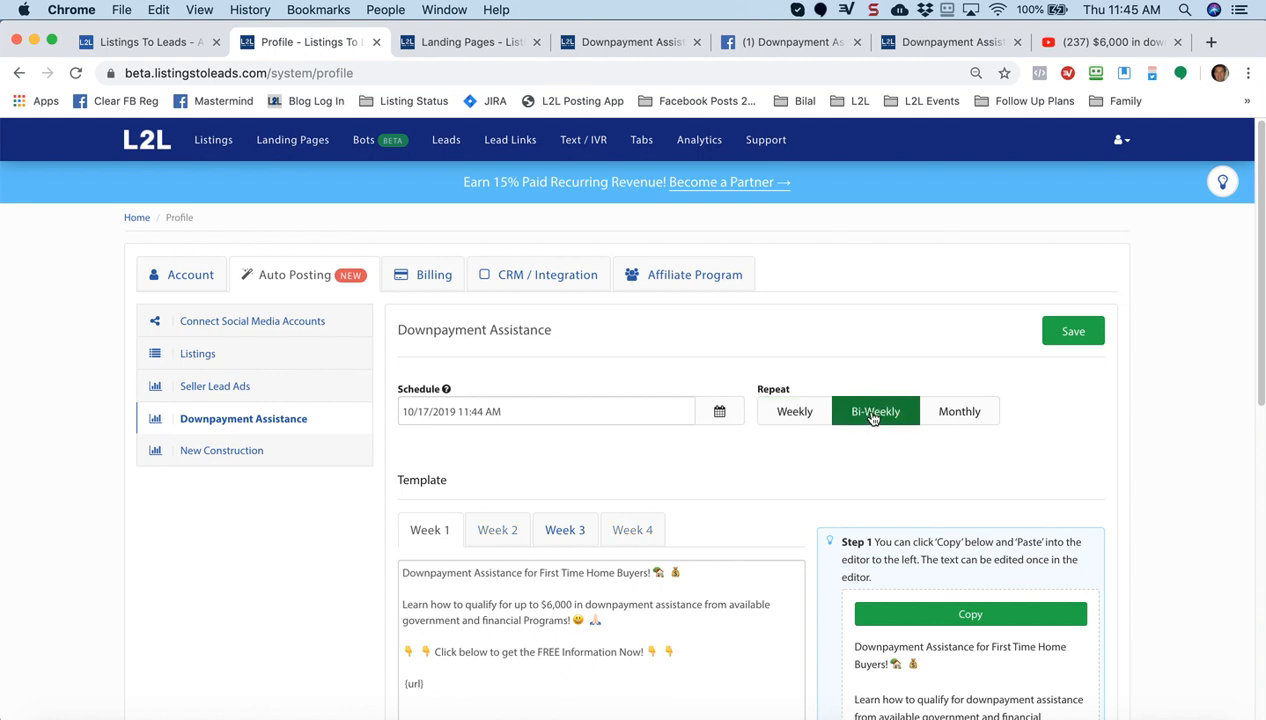
{"action": "left_click", "coordinate": [958, 414]}
{"action": "left_click", "coordinate": [795, 416]}
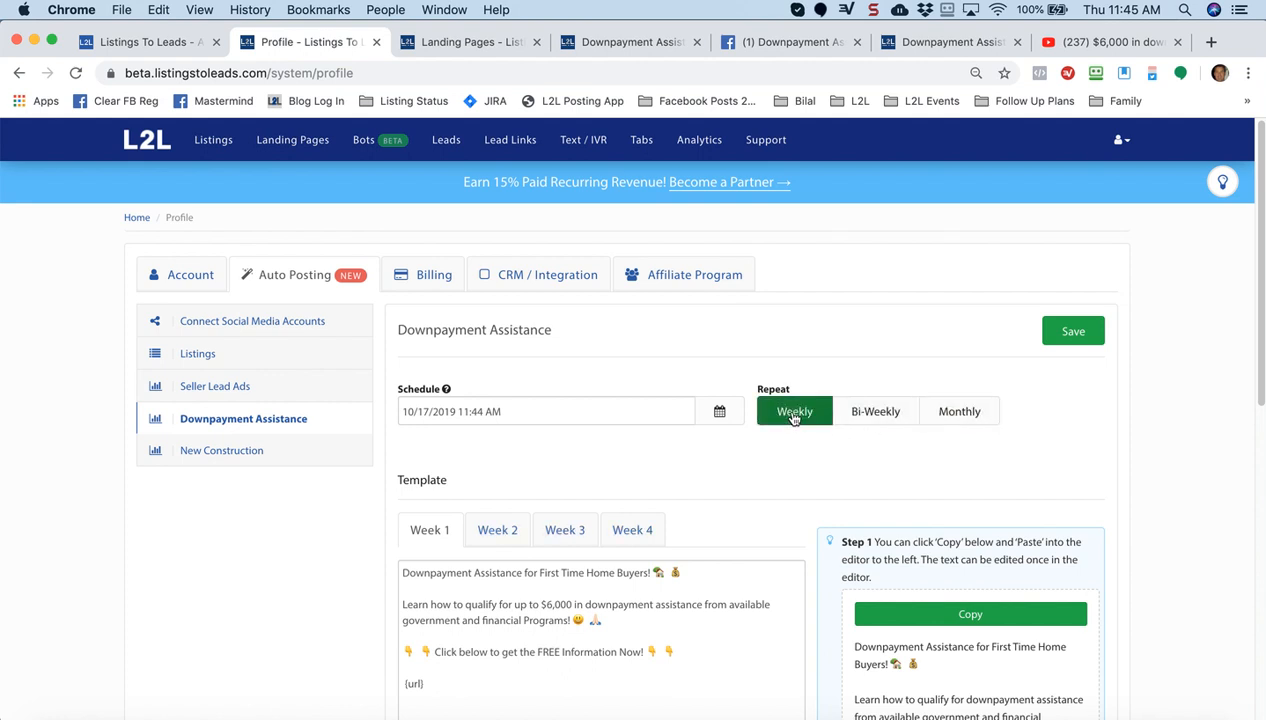
Step: Examine the date and time in the Downpayment Assistance posting schedule
{"action": "left_click", "coordinate": [530, 418]}
{"action": "key", "text": "shift+Left"}
{"action": "key", "text": "shift+Left"}
{"action": "key", "text": "shift+Left"}
{"action": "key", "text": "shift+Left"}
{"action": "key", "text": "shift+Left"}
{"action": "key", "text": "shift+Left"}
{"action": "key", "text": "shift+Left"}
{"action": "left_click", "coordinate": [600, 375]}
{"action": "left_click", "coordinate": [521, 418]}
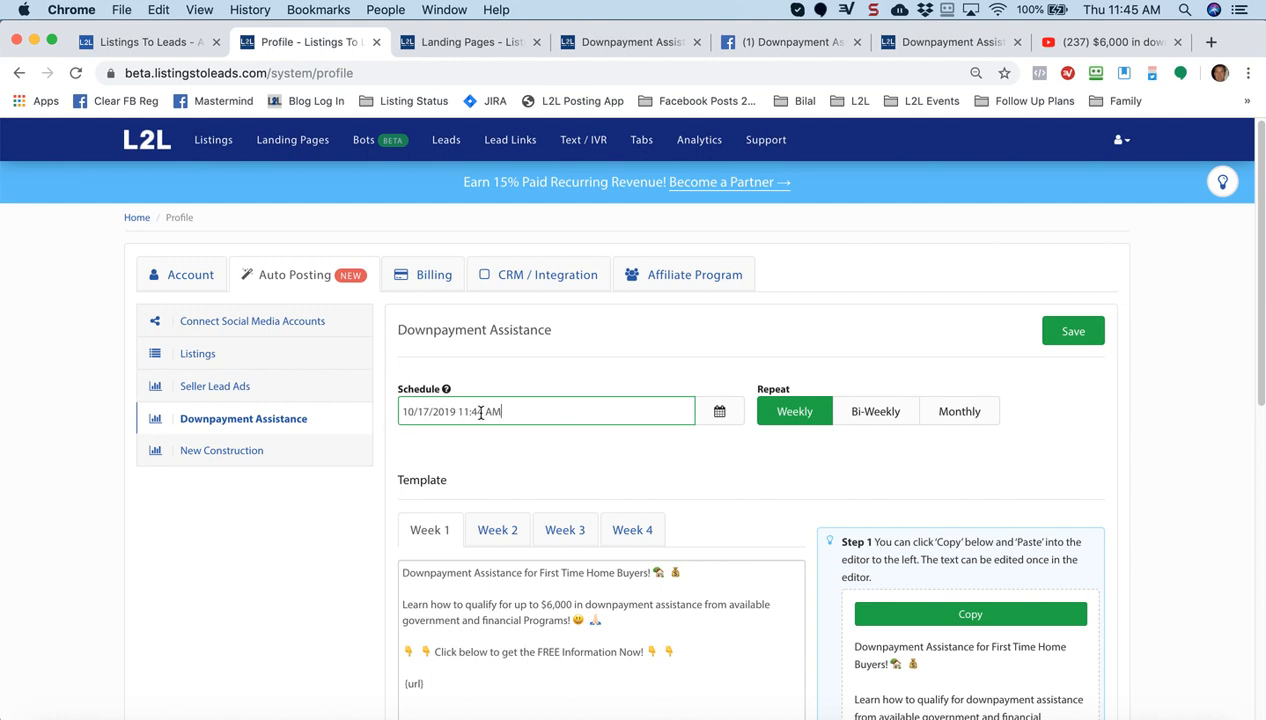
{"action": "left_click", "coordinate": [793, 353]}
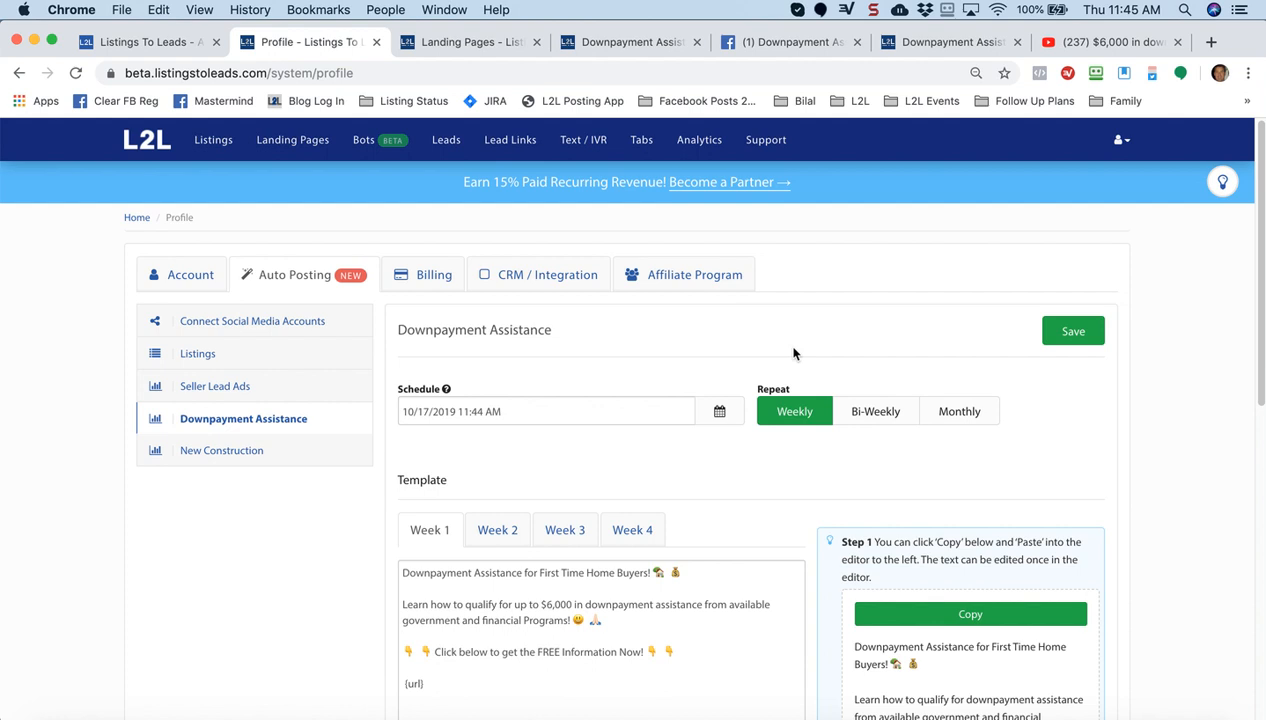
Step: Copy the suggested Downpayment Assistance post text and place the cursor in the Week 1 template
{"action": "scroll", "coordinate": [793, 353], "scroll_direction": "down", "scroll_amount": 5}
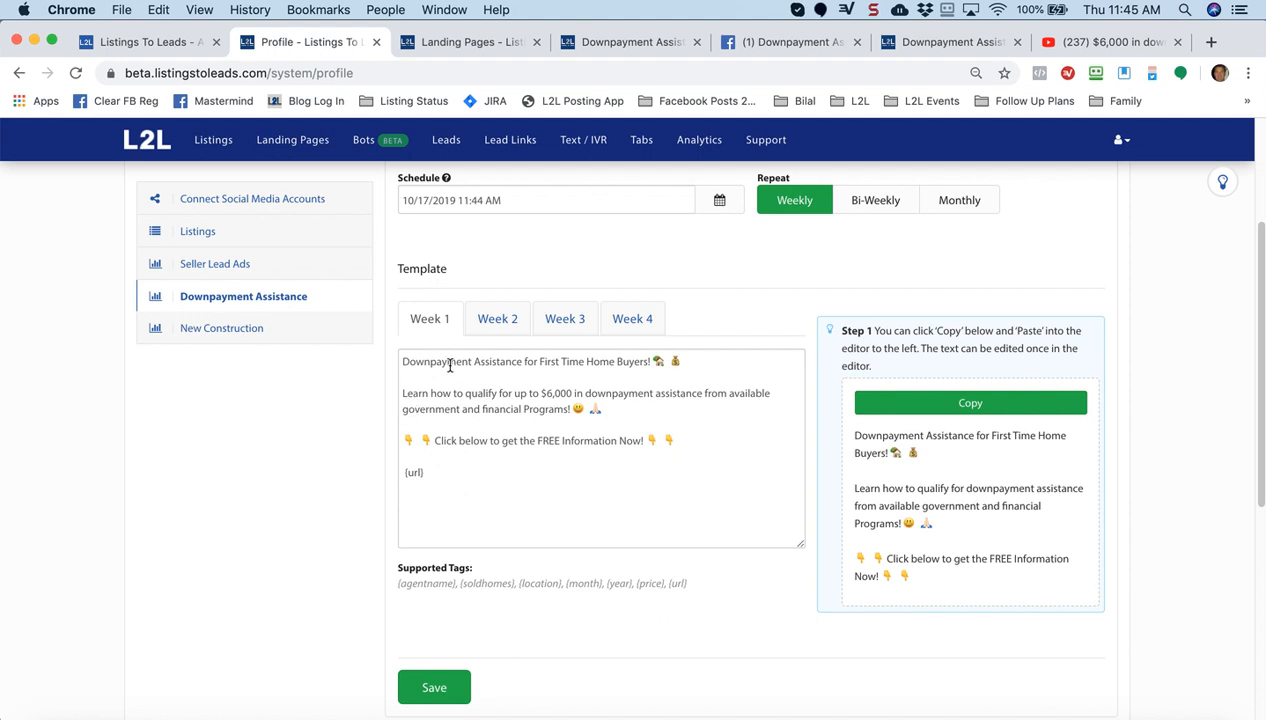
{"action": "left_click", "coordinate": [964, 404]}
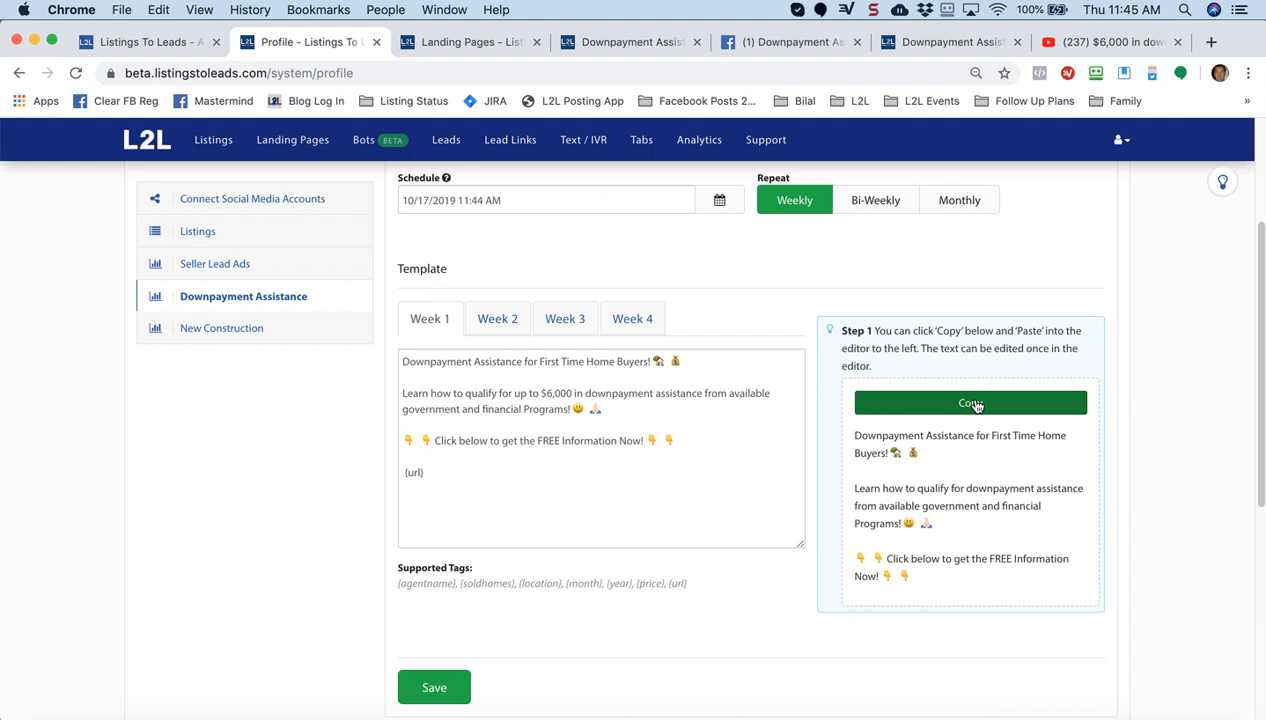
{"action": "left_click", "coordinate": [614, 407]}
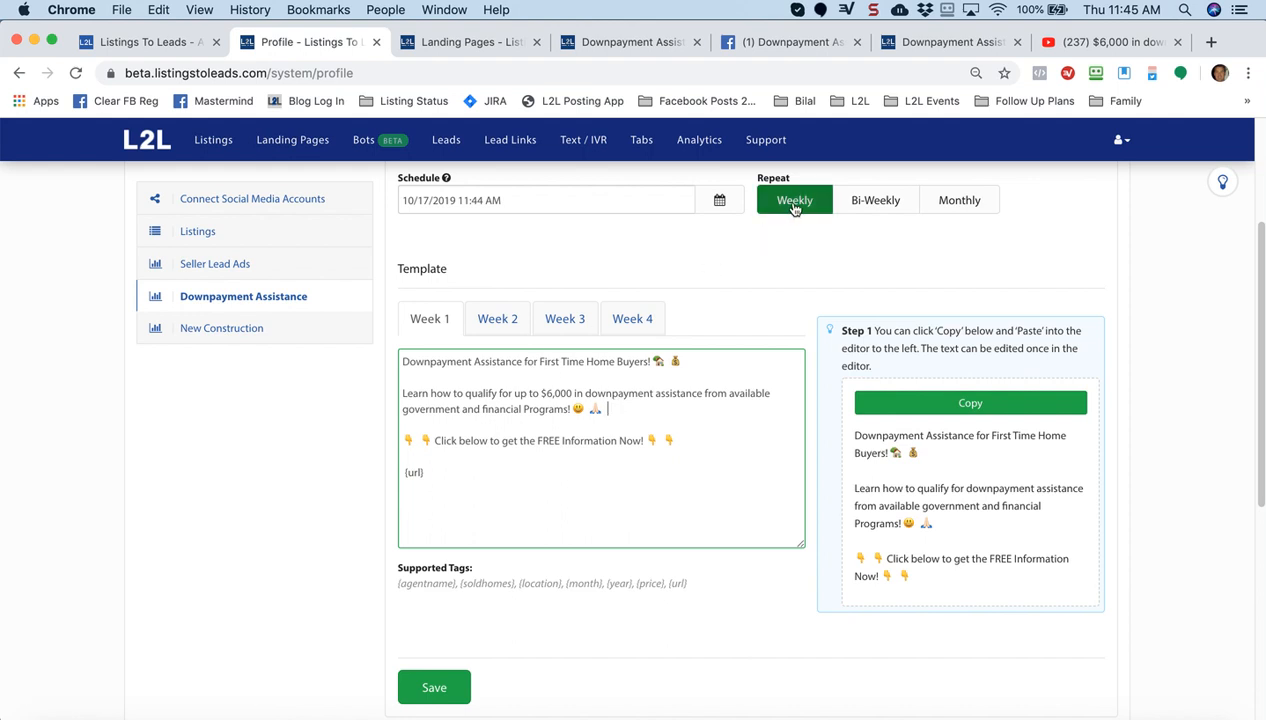
Step: Look through the Week 2, Week 3 and Week 4 post templates, returning to Week 1
{"action": "left_click", "coordinate": [493, 321]}
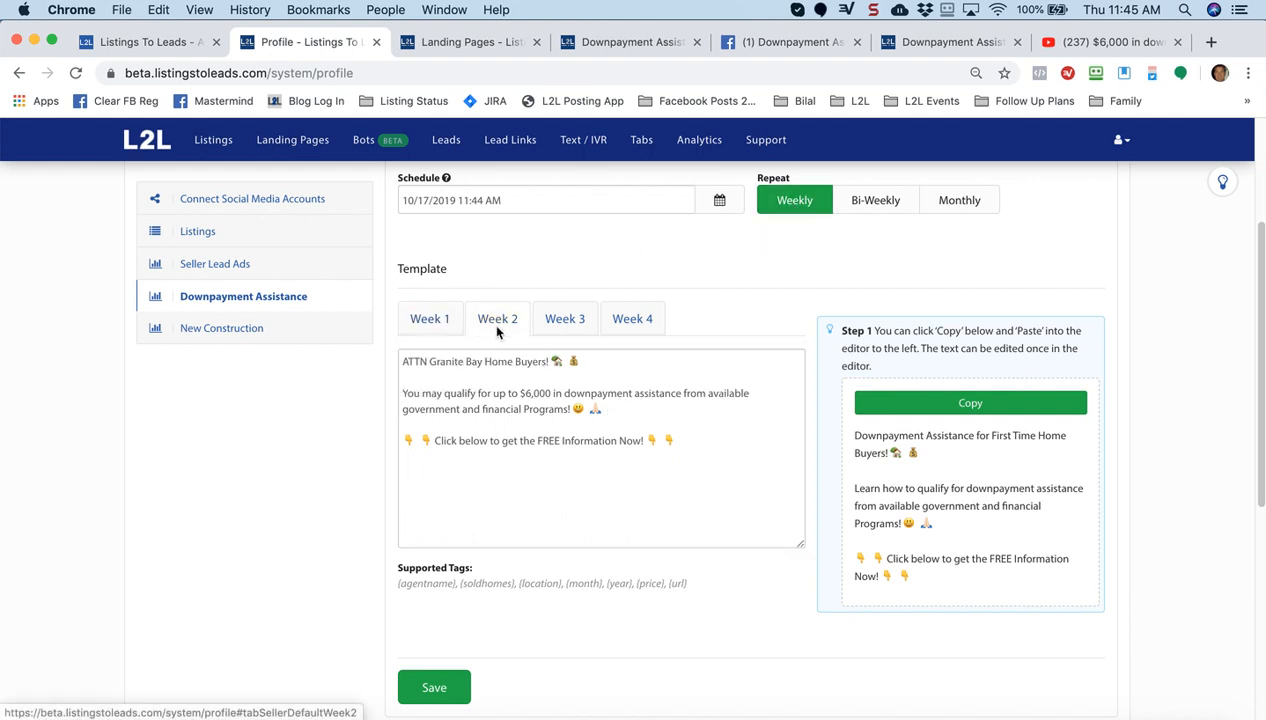
{"action": "left_click", "coordinate": [552, 328]}
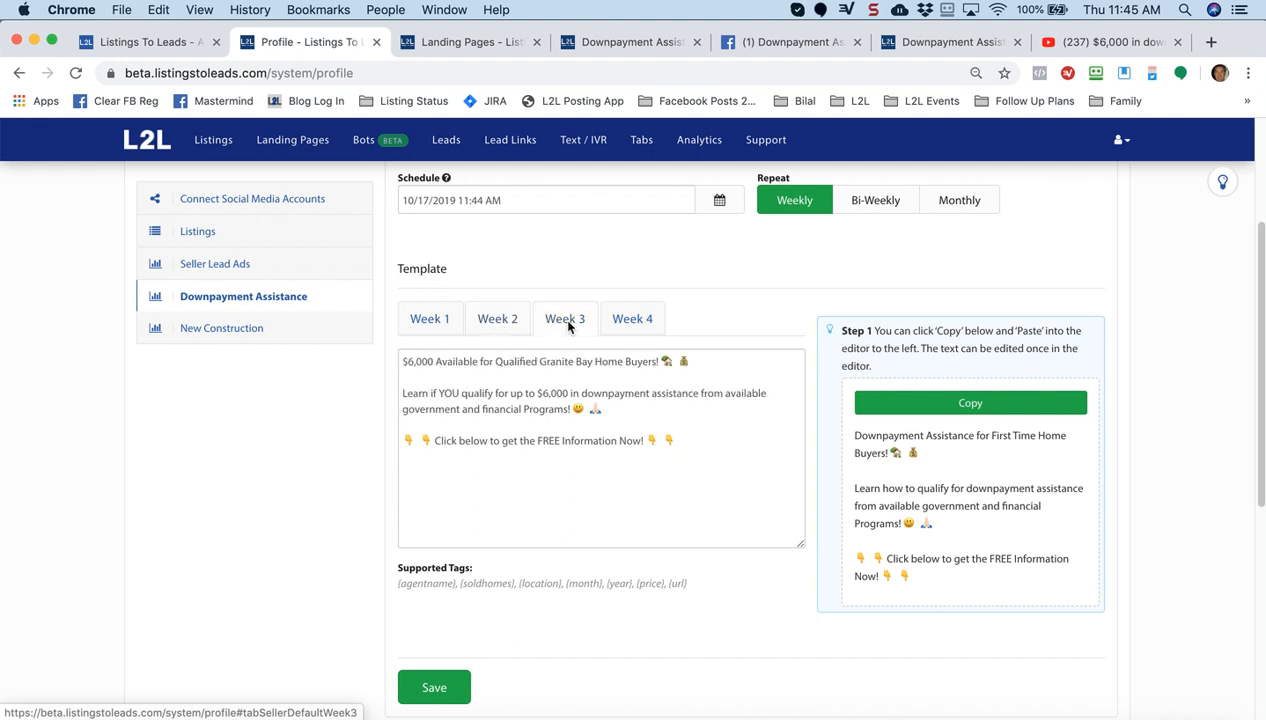
{"action": "left_click", "coordinate": [643, 320]}
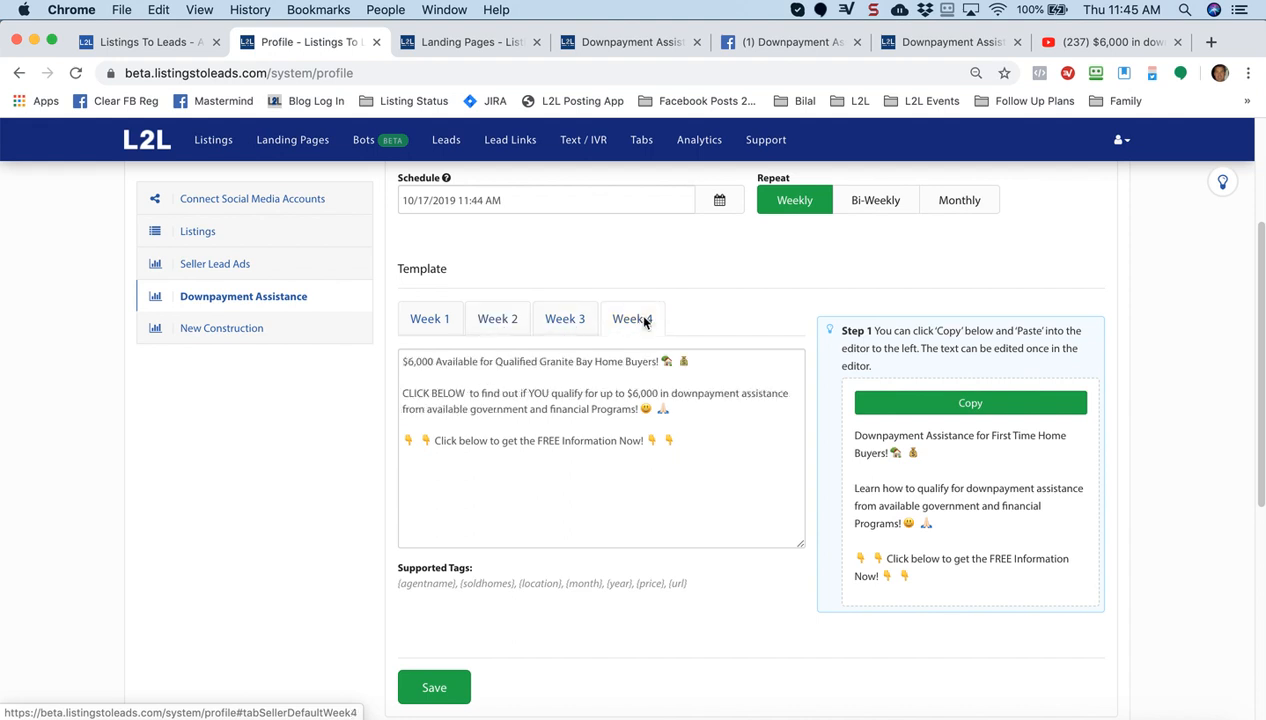
{"action": "left_click", "coordinate": [431, 322]}
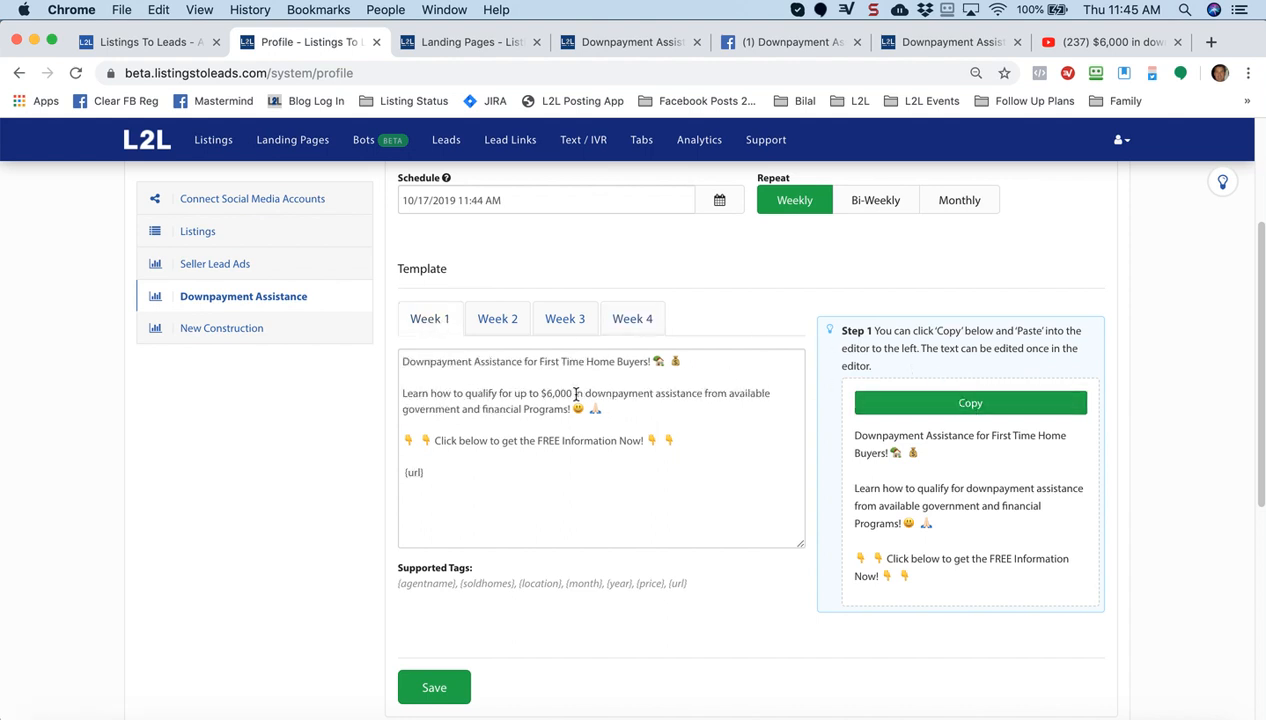
Step: Compare the $6,000 wording in Week 1 and the Week 2 headline with the Week 3 and Week 4 texts
{"action": "left_click_drag", "start_coordinate": [538, 394], "coordinate": [587, 393]}
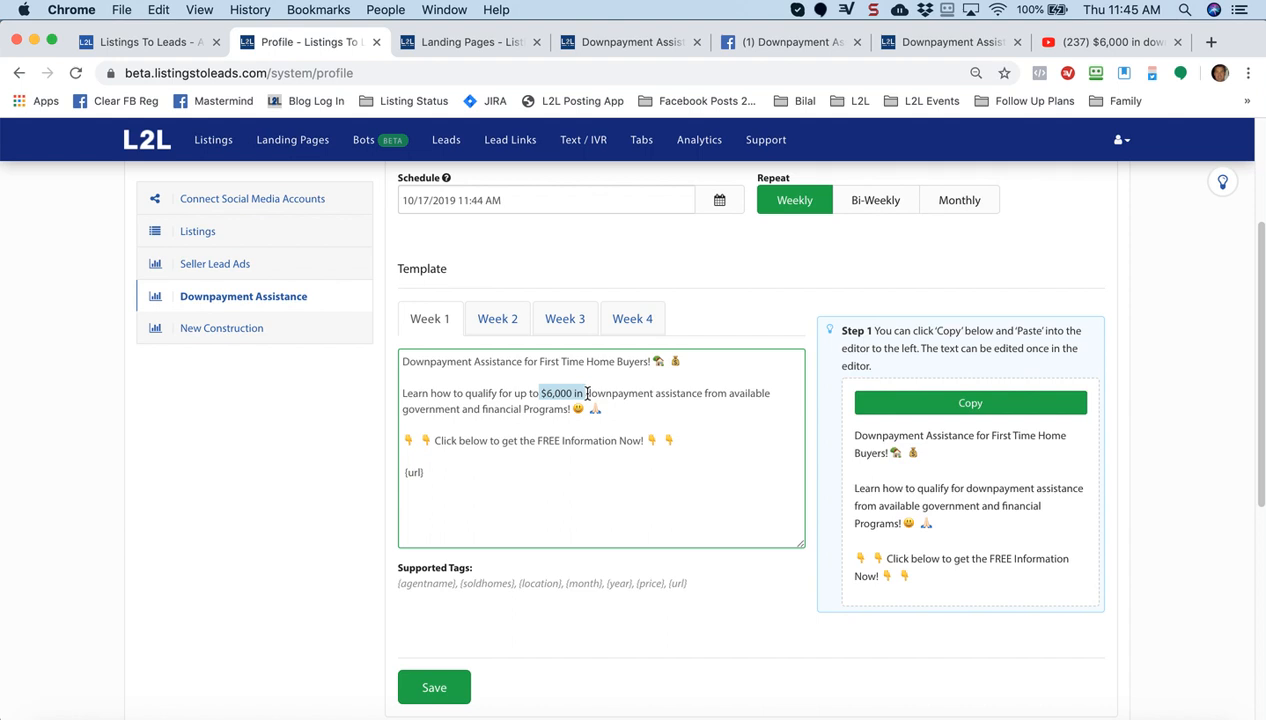
{"action": "left_click", "coordinate": [497, 321]}
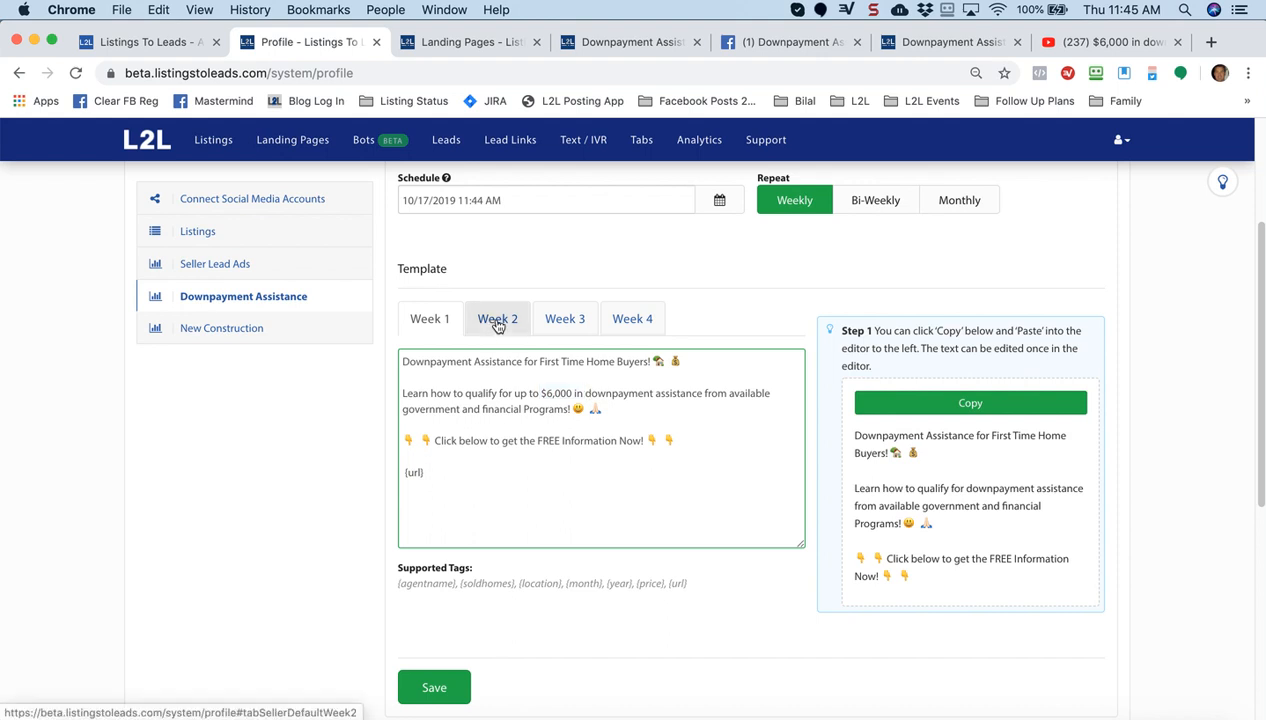
{"action": "left_click_drag", "start_coordinate": [580, 362], "coordinate": [404, 364]}
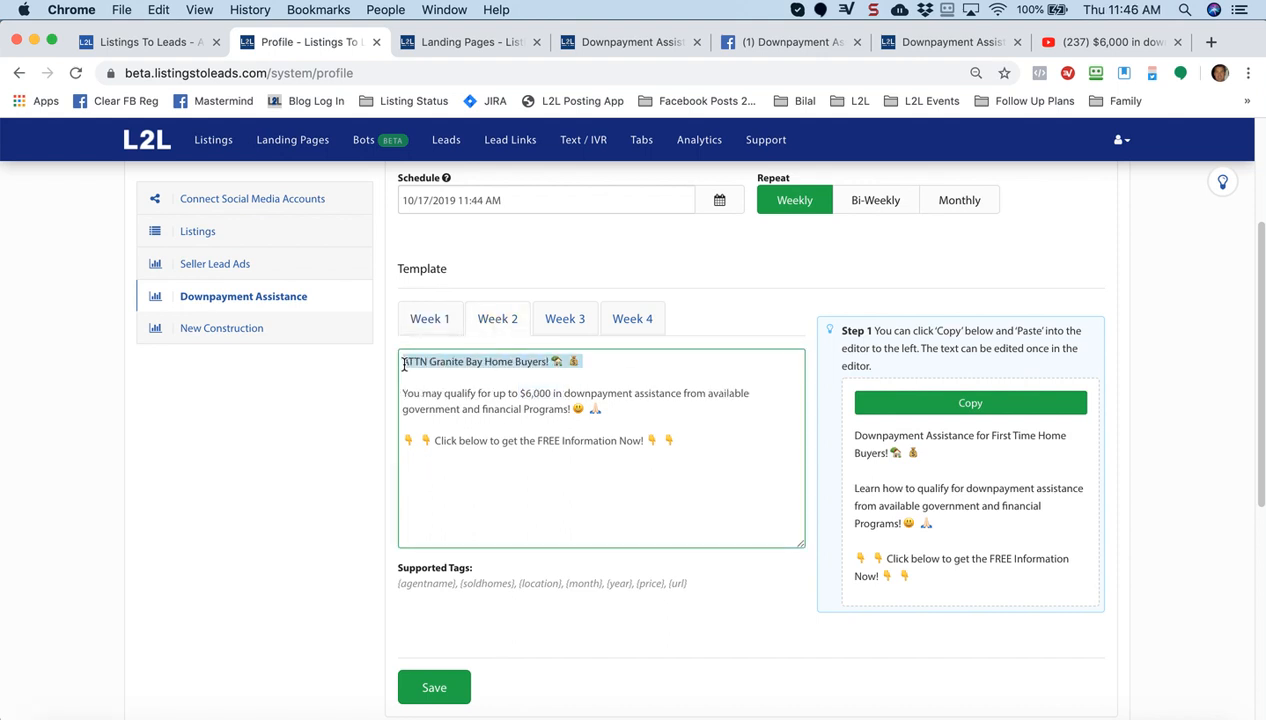
{"action": "left_click", "coordinate": [566, 320]}
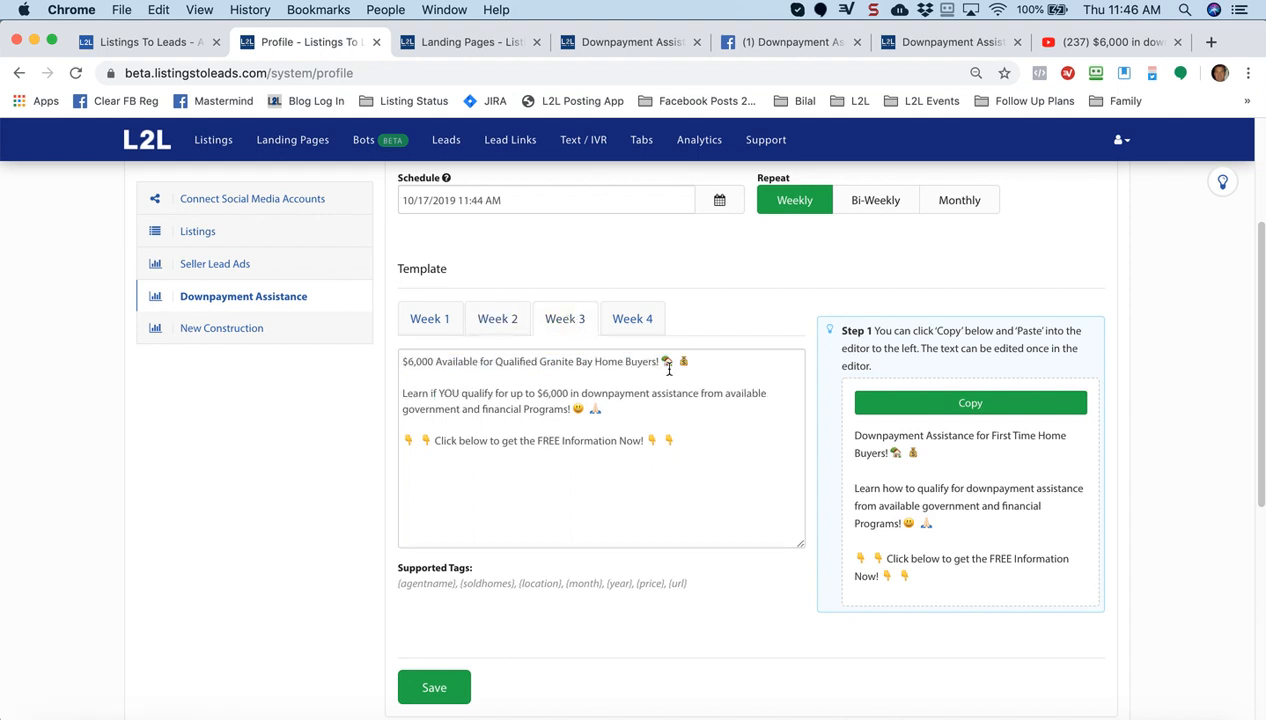
{"action": "left_click", "coordinate": [633, 324]}
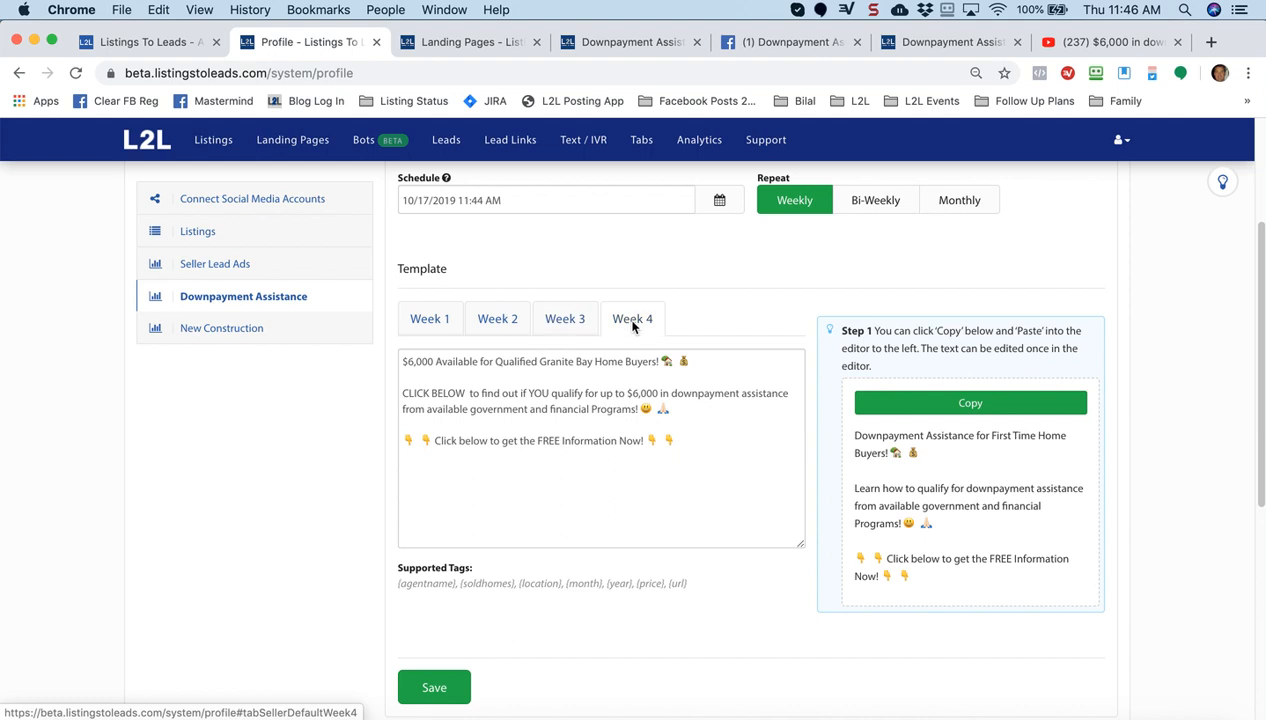
Step: Review the four weekly post templates in posting order twice more, ending on Week 4
{"action": "left_click", "coordinate": [428, 325]}
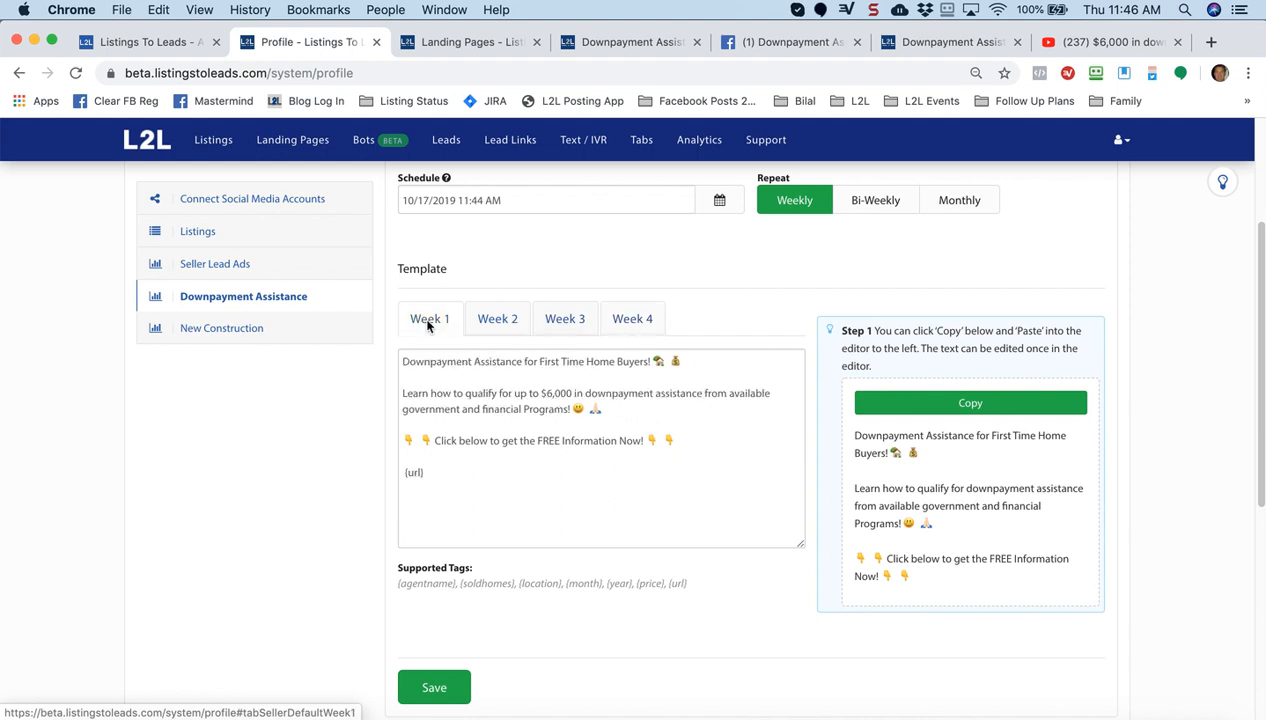
{"action": "left_click", "coordinate": [502, 318]}
{"action": "left_click", "coordinate": [552, 322]}
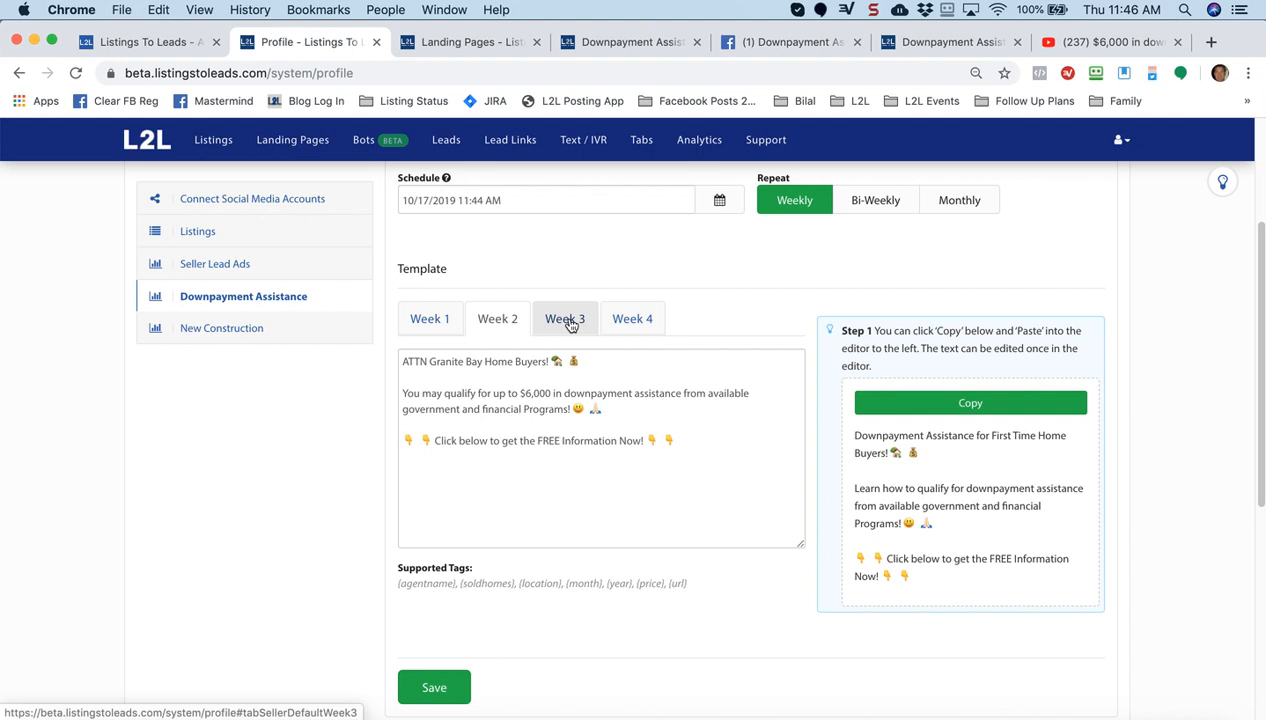
{"action": "left_click", "coordinate": [638, 320]}
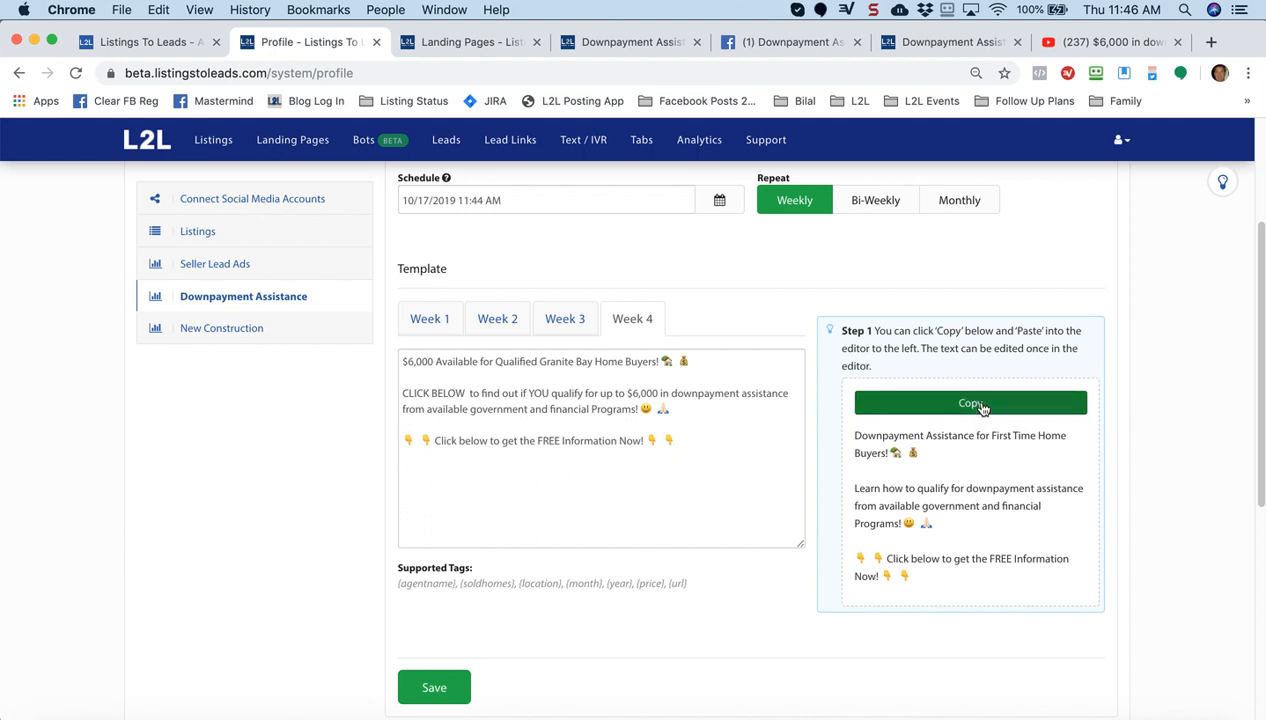
{"action": "left_click", "coordinate": [641, 418]}
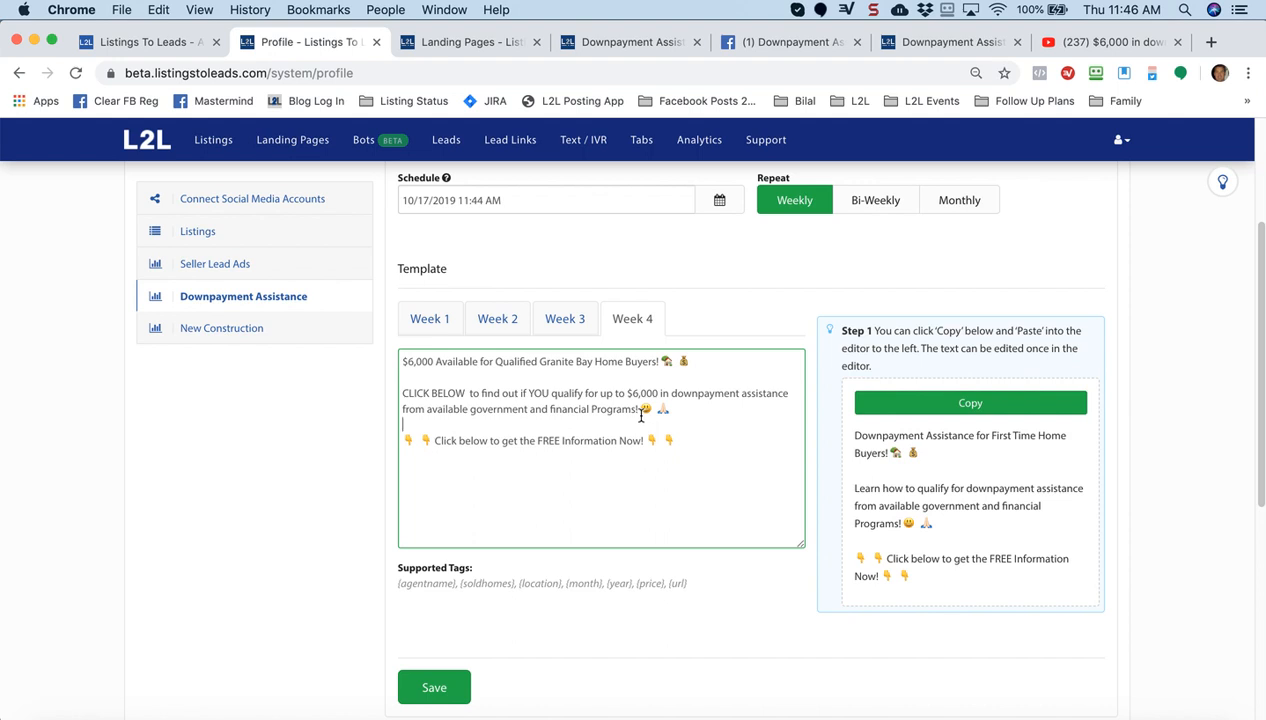
{"action": "left_click", "coordinate": [441, 322]}
{"action": "left_click", "coordinate": [497, 320]}
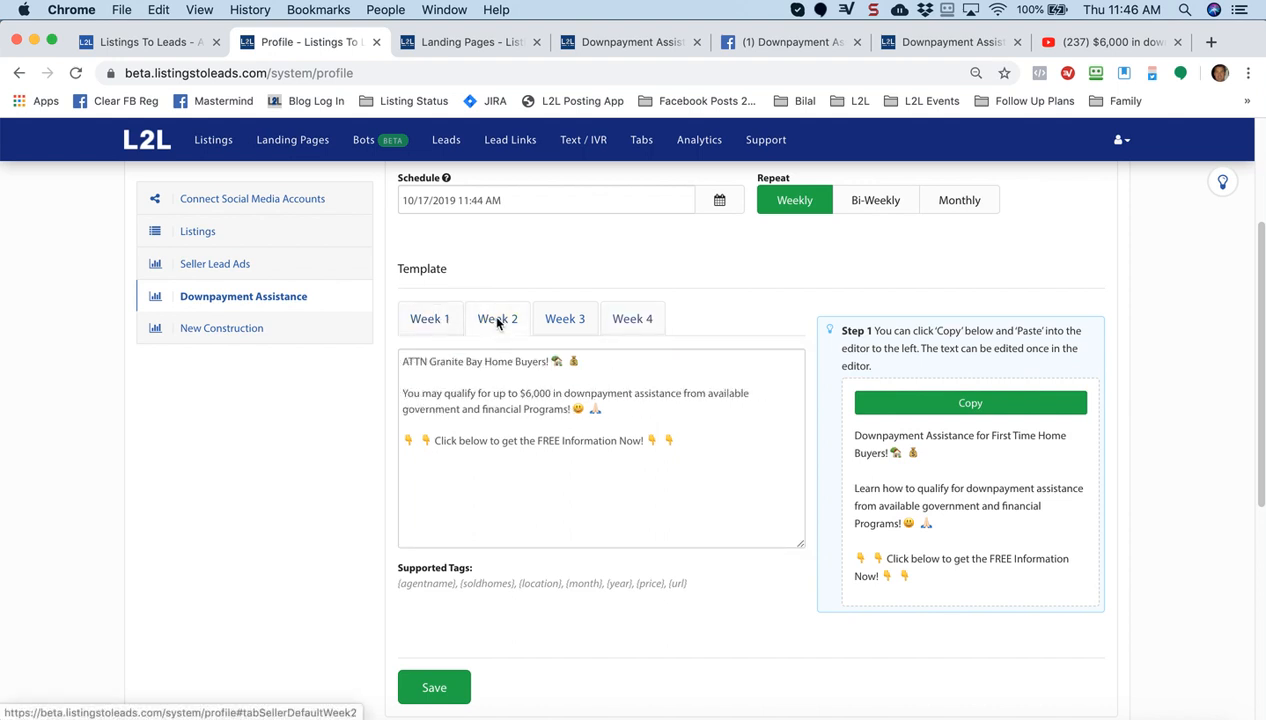
{"action": "left_click", "coordinate": [567, 324]}
{"action": "left_click", "coordinate": [650, 320]}
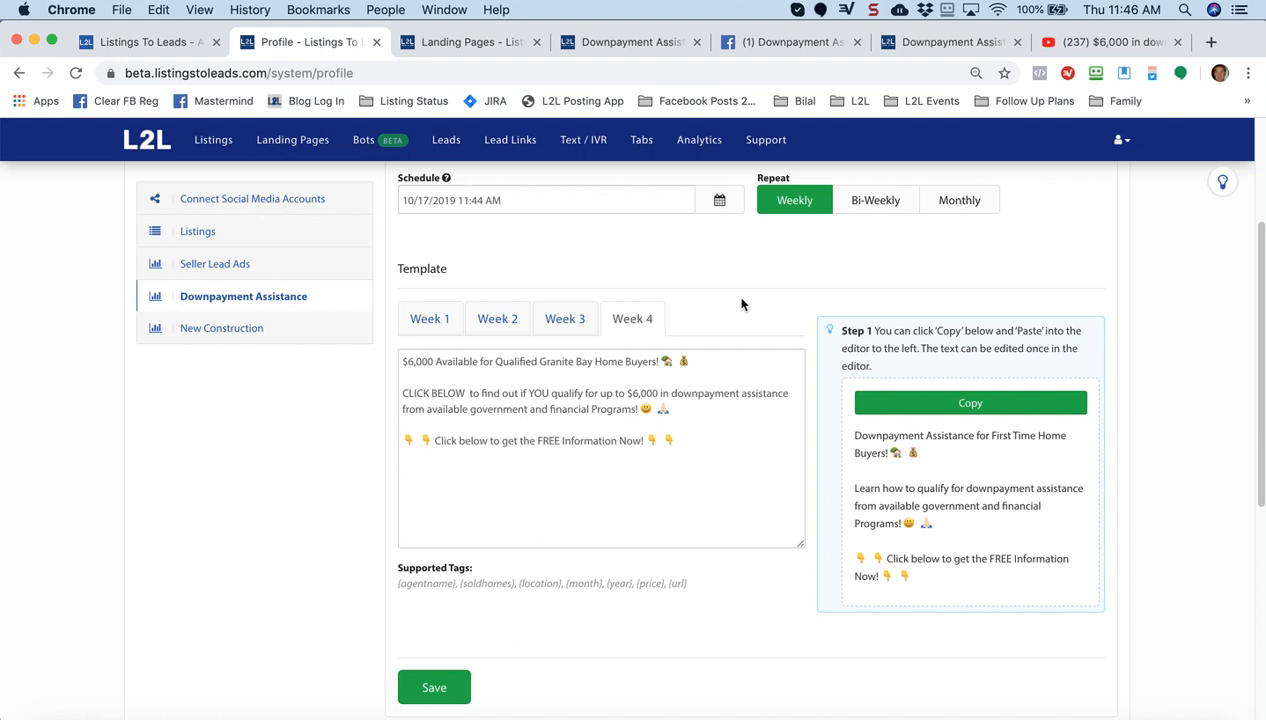
Step: Switch to Facebook and view the published Granite Bay Homes post about Downpayment Assistance
{"action": "scroll", "coordinate": [741, 304], "scroll_direction": "up", "scroll_amount": 1}
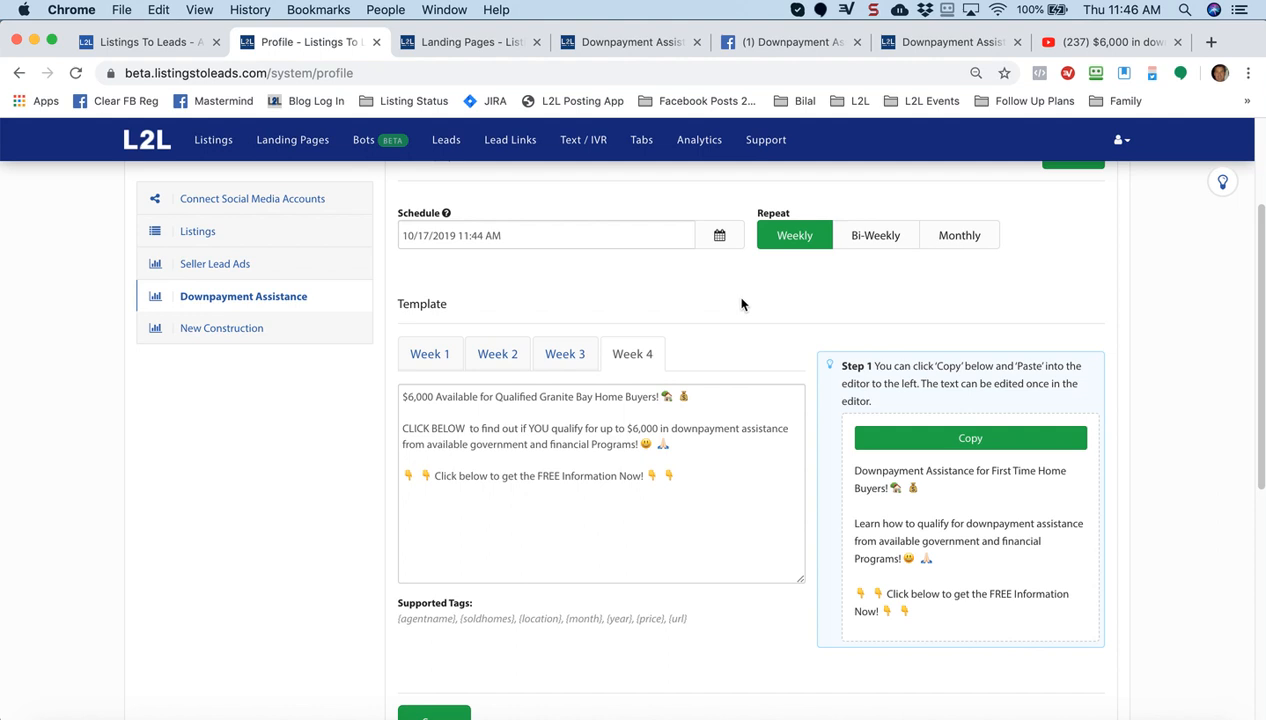
{"action": "left_click", "coordinate": [775, 46]}
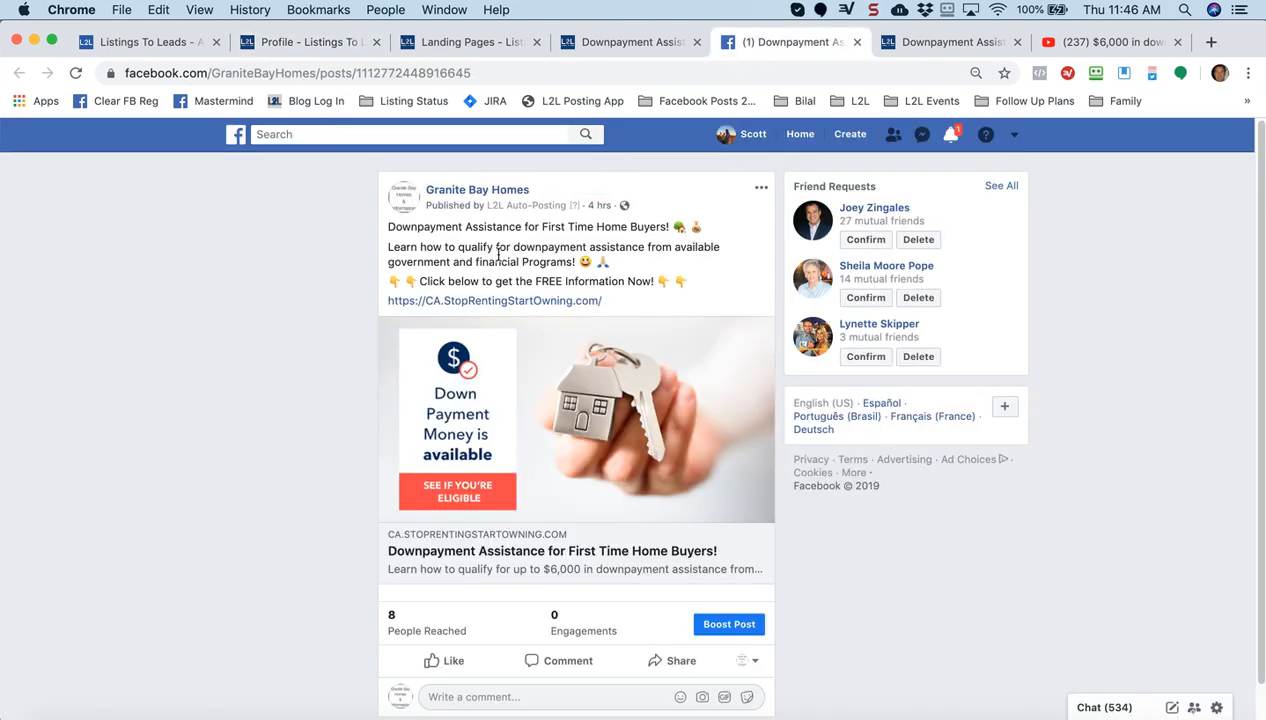
{"action": "scroll", "coordinate": [315, 332], "scroll_direction": "down", "scroll_amount": 1}
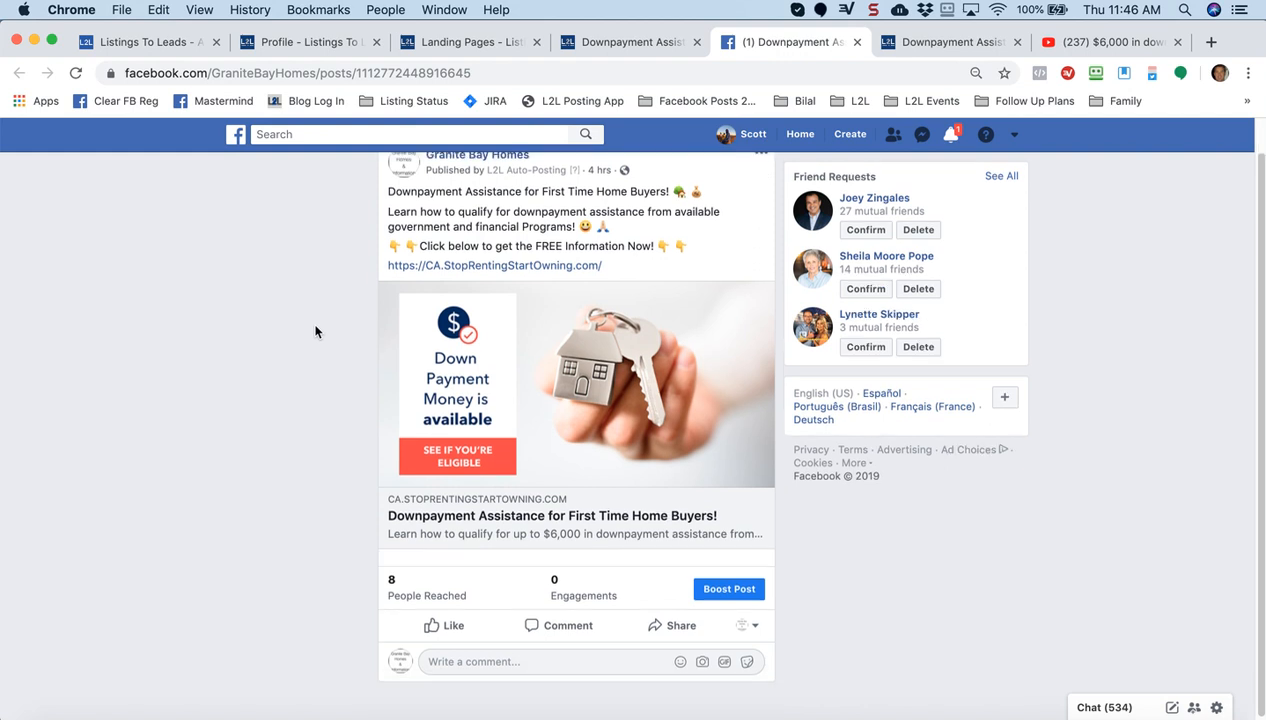
Step: Open the boost settings for the post and examine the location, age and interests of the Granite Bay Buyers - With Interest audience
{"action": "left_click", "coordinate": [731, 591]}
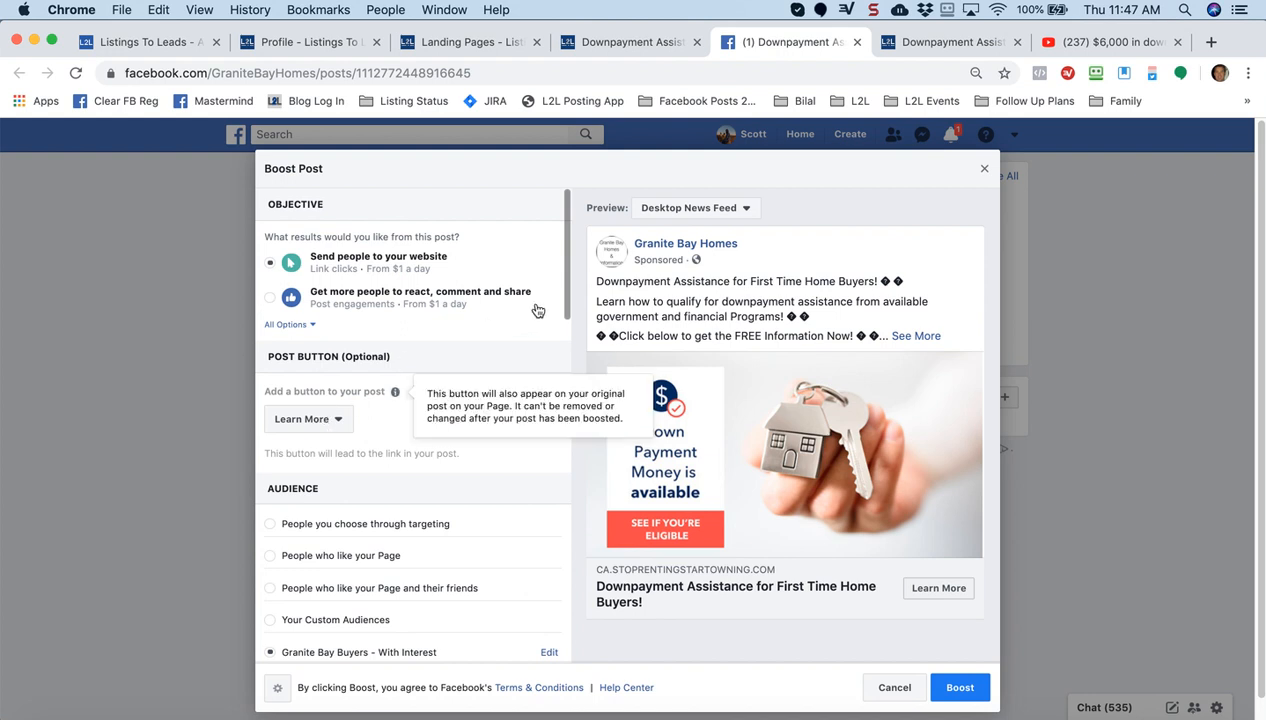
{"action": "left_click_drag", "start_coordinate": [565, 302], "coordinate": [570, 389]}
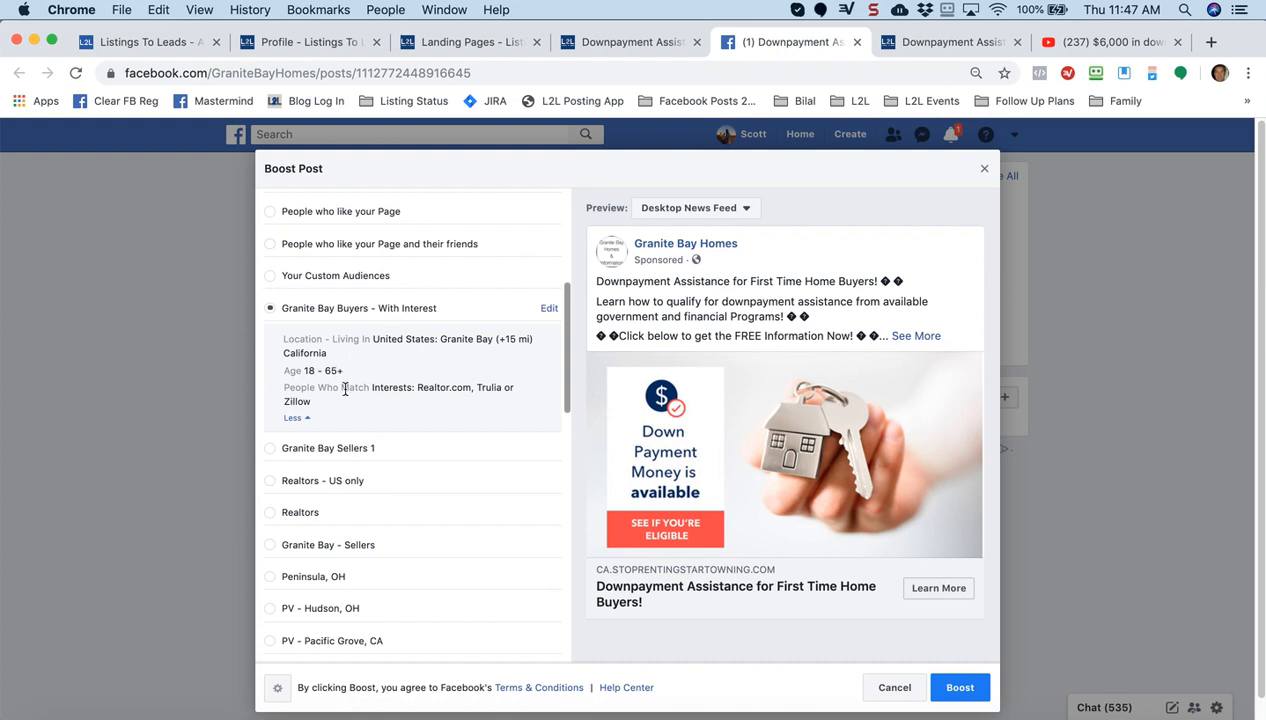
{"action": "left_click_drag", "start_coordinate": [356, 388], "coordinate": [437, 402]}
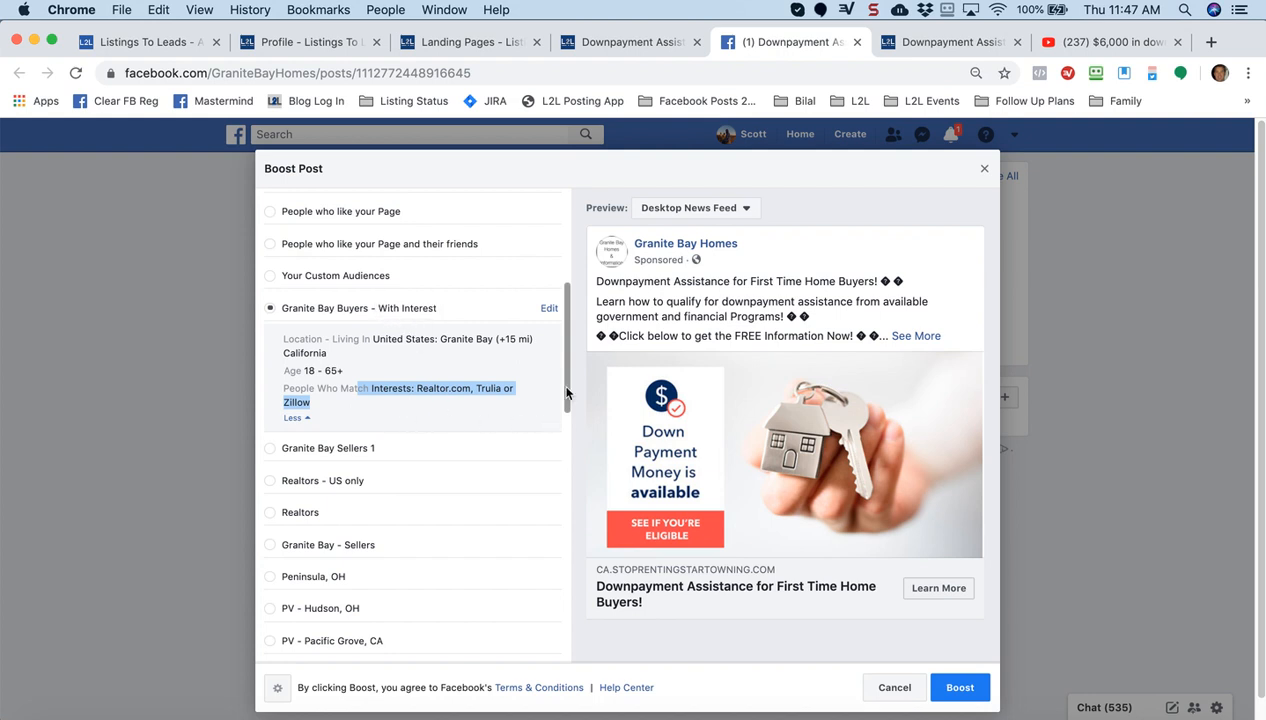
Step: Start a new boost audience and name it Granite Bay Buyers - With Interest 2
{"action": "left_click_drag", "start_coordinate": [566, 393], "coordinate": [565, 492]}
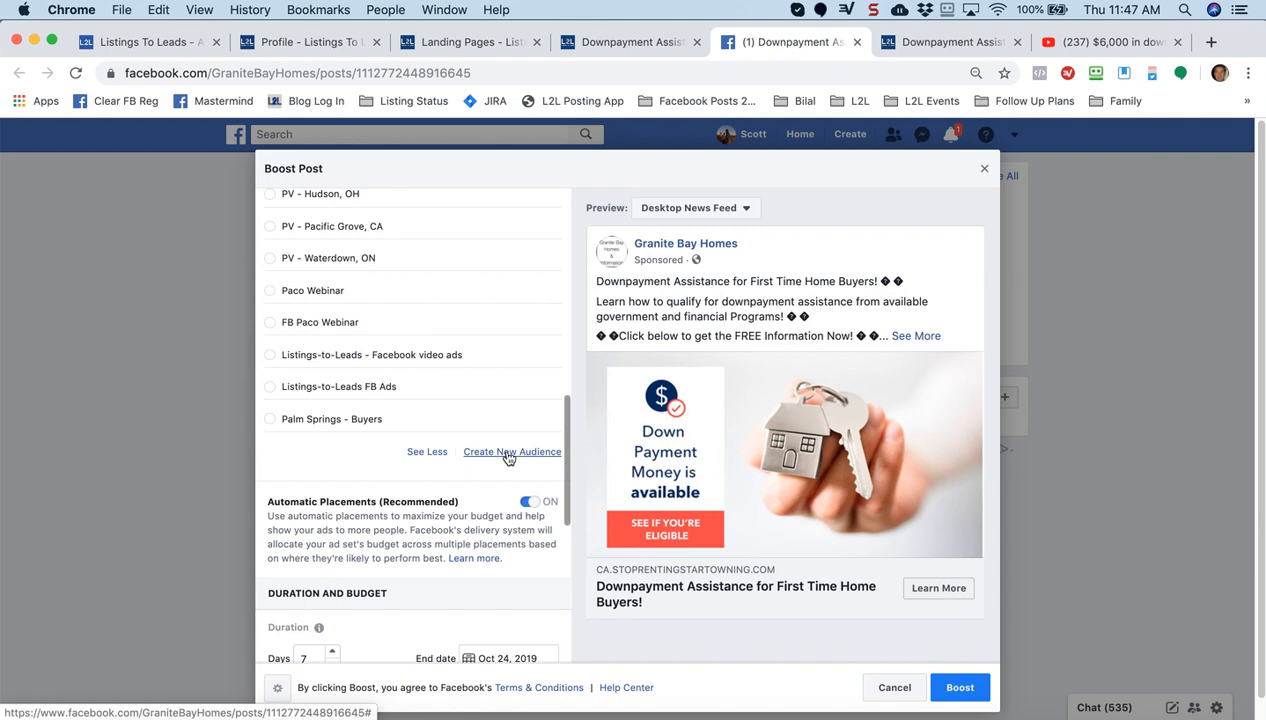
{"action": "left_click", "coordinate": [508, 455]}
{"action": "left_click", "coordinate": [587, 253]}
{"action": "type", "text": "Granite"}
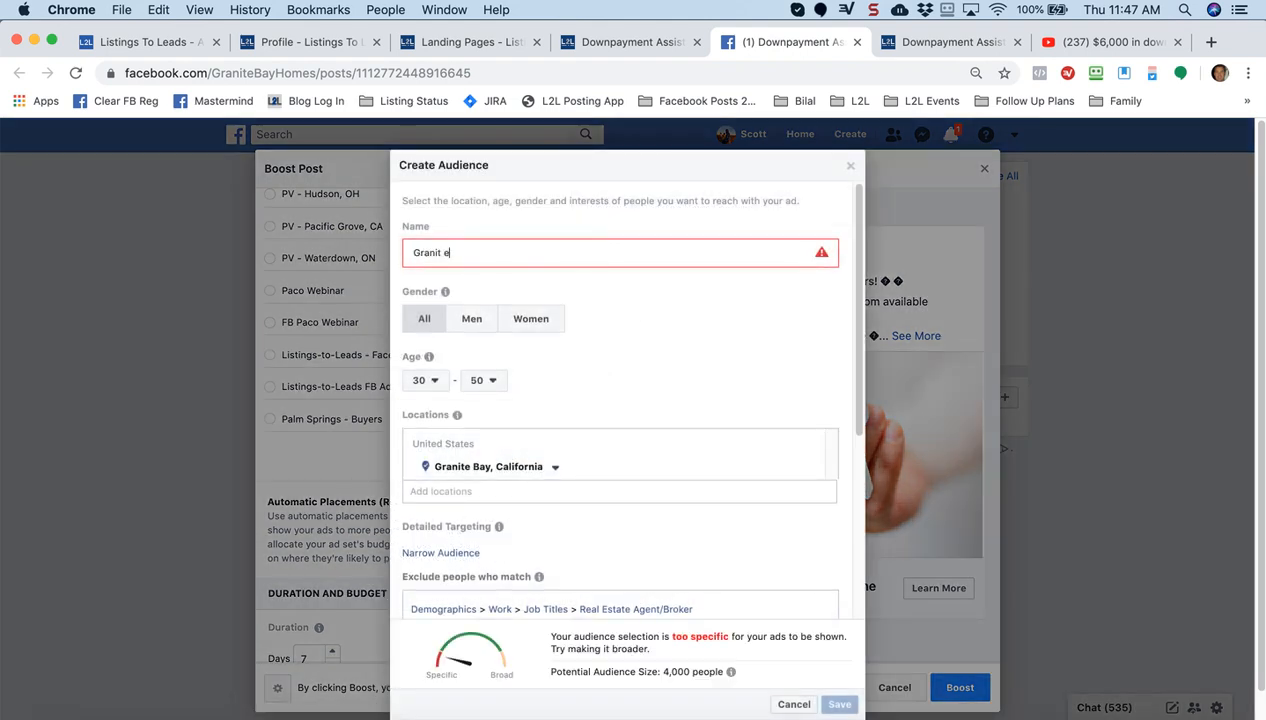
{"action": "type", "text": " Bay Buyers - With INtere"}
{"action": "key", "text": "BackSpace"}
{"action": "key", "text": "BackSpace"}
{"action": "key", "text": "BackSpace"}
{"action": "type", "text": "nterest"}
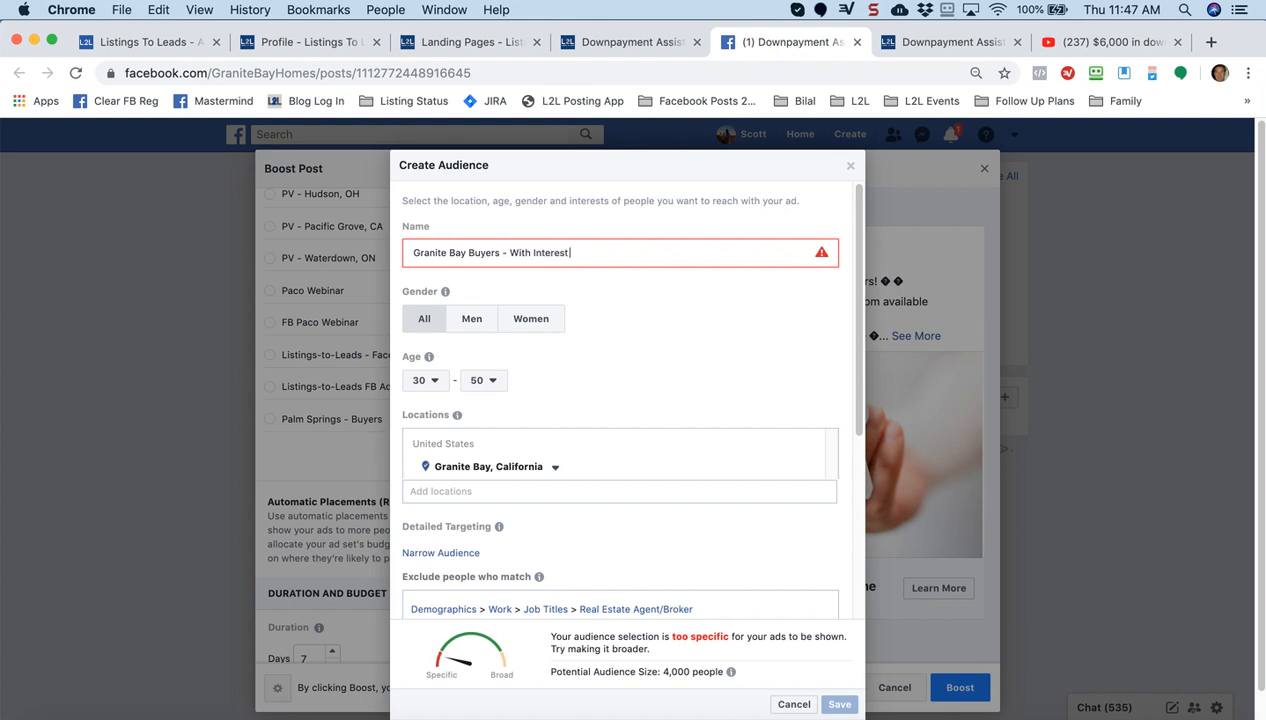
{"action": "type", "text": " 2"}
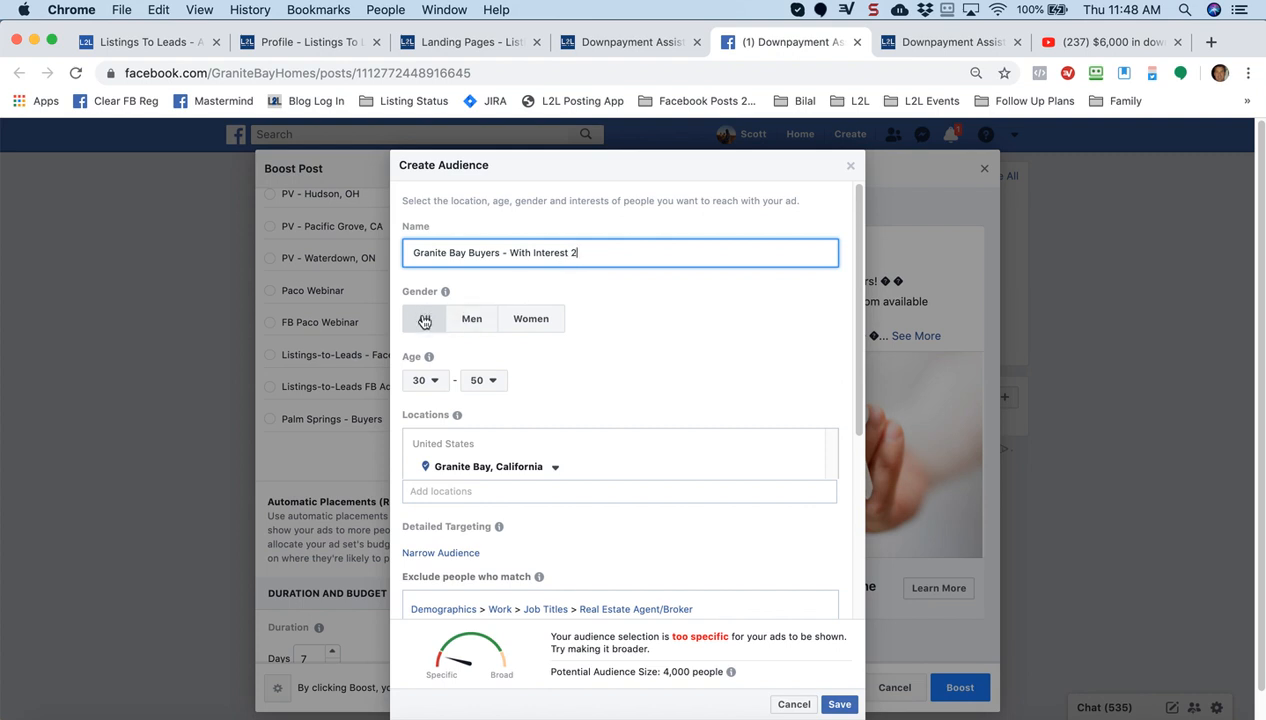
Step: Set the new audience's age range to 18 through 65+
{"action": "left_click", "coordinate": [436, 381]}
{"action": "scroll", "coordinate": [440, 420], "scroll_direction": "up", "scroll_amount": 5}
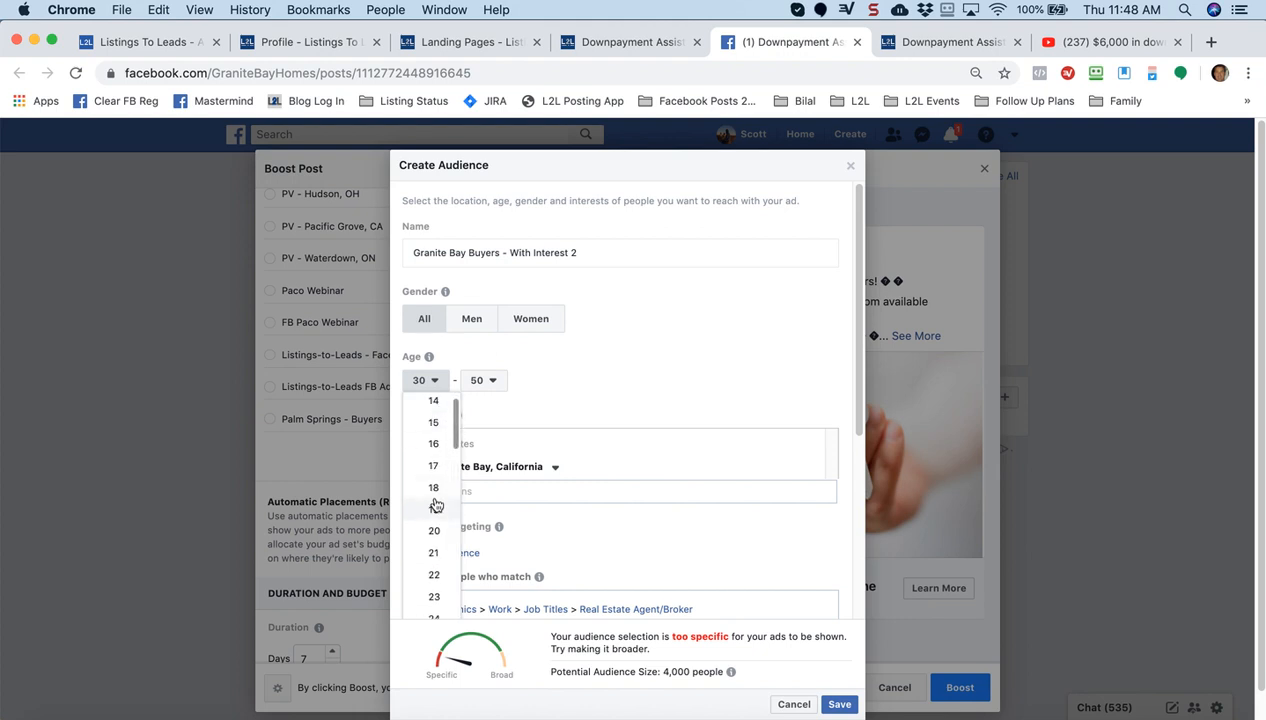
{"action": "left_click", "coordinate": [433, 488]}
{"action": "left_click", "coordinate": [490, 382]}
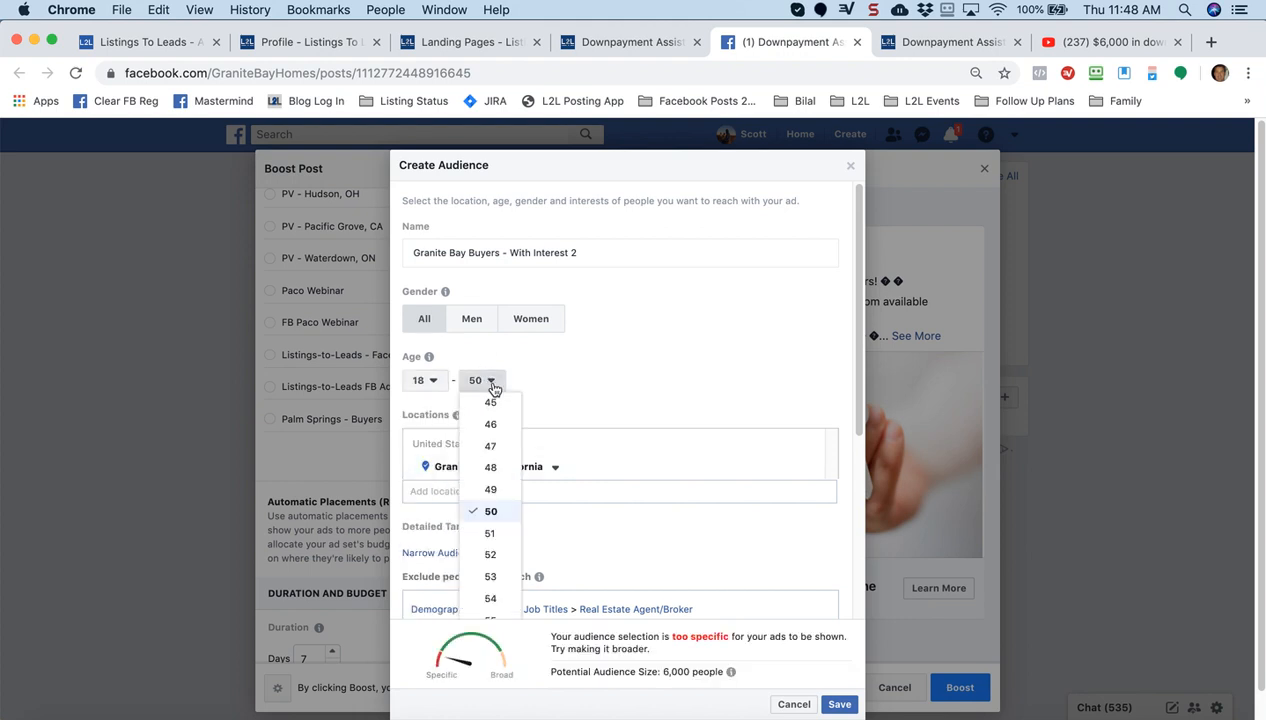
{"action": "left_click_drag", "start_coordinate": [516, 558], "coordinate": [516, 620]}
{"action": "left_click", "coordinate": [491, 612]}
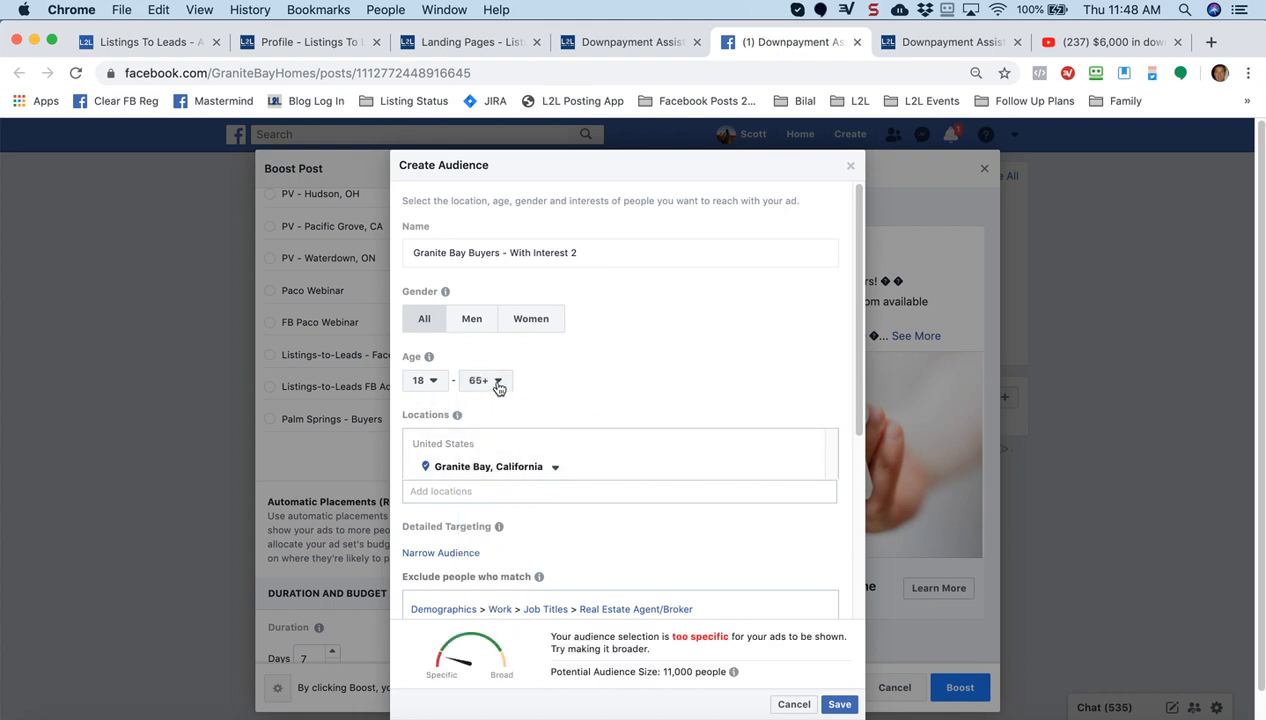
Step: Target cities within a 16-mile radius of Granite Bay, California in the new audience's location
{"action": "left_click", "coordinate": [556, 468]}
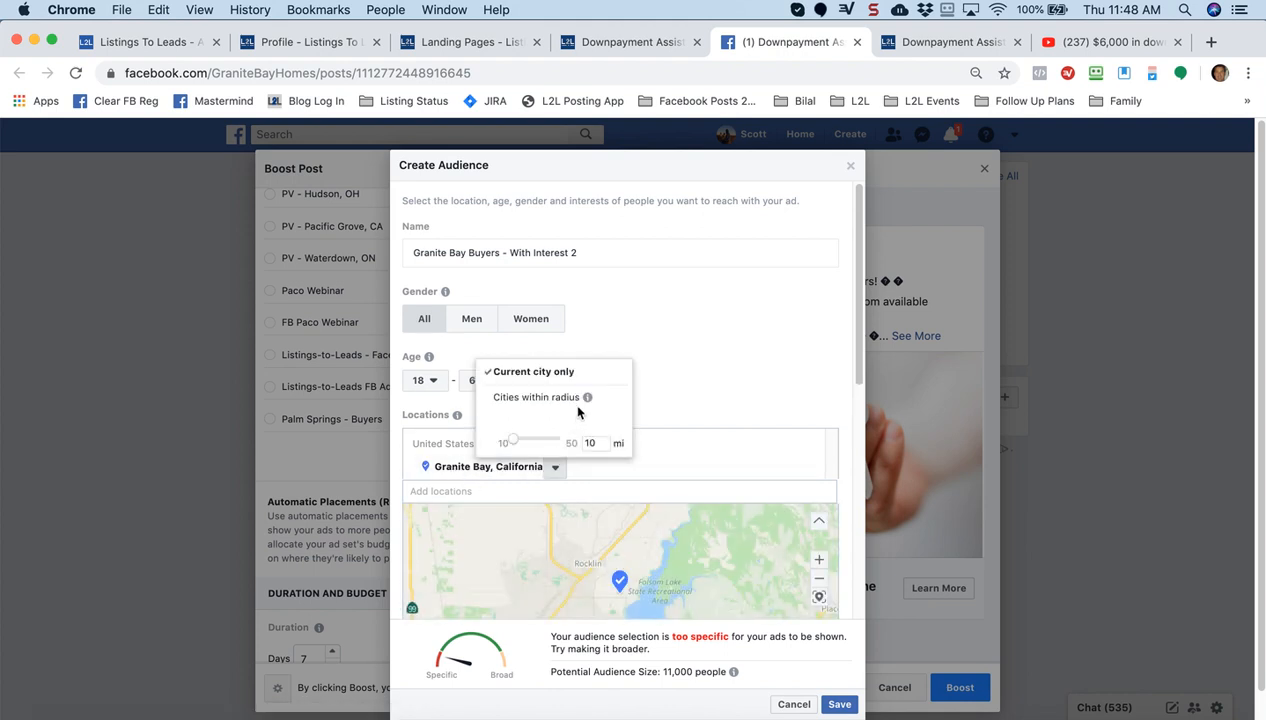
{"action": "left_click", "coordinate": [524, 398]}
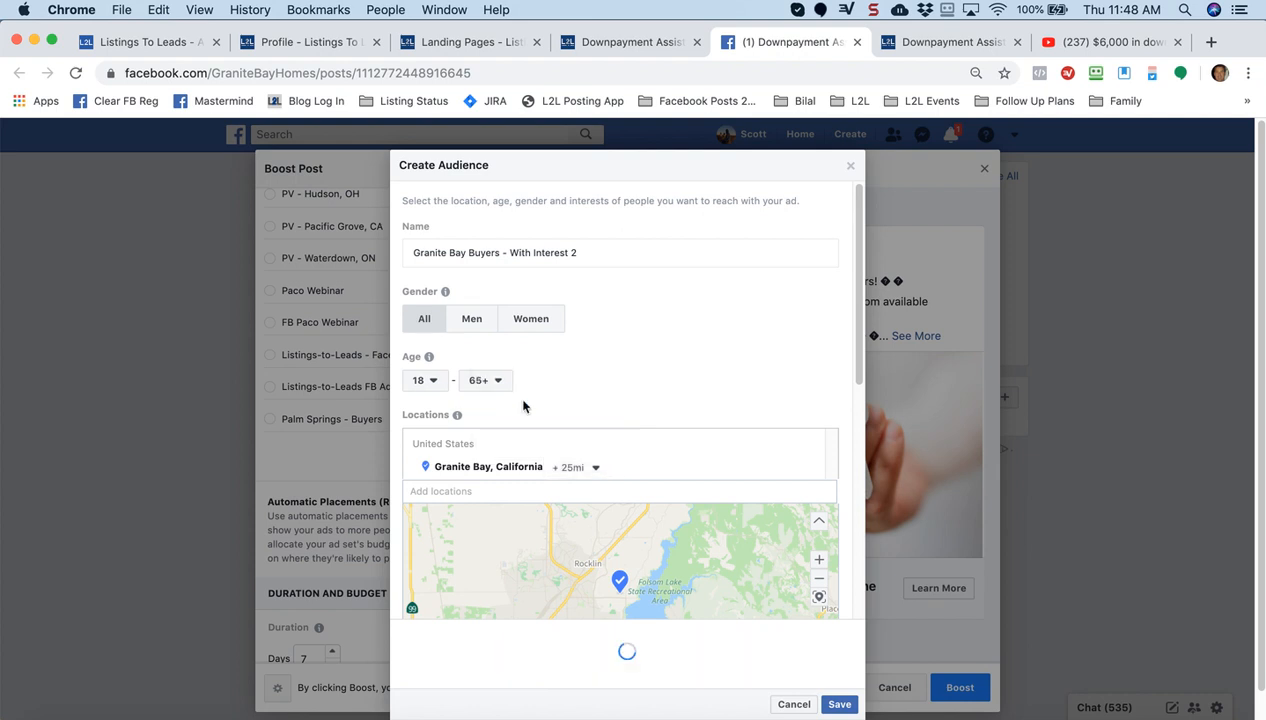
{"action": "left_click", "coordinate": [578, 470]}
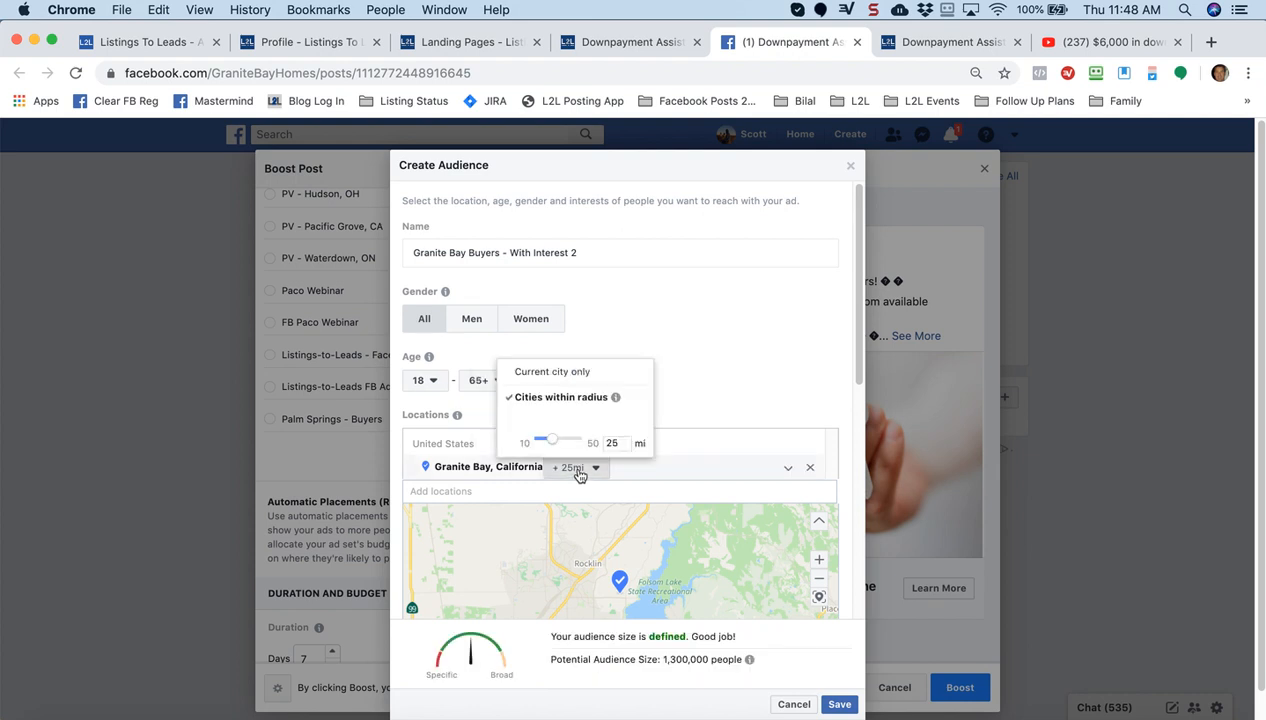
{"action": "left_click_drag", "start_coordinate": [548, 444], "coordinate": [546, 444]}
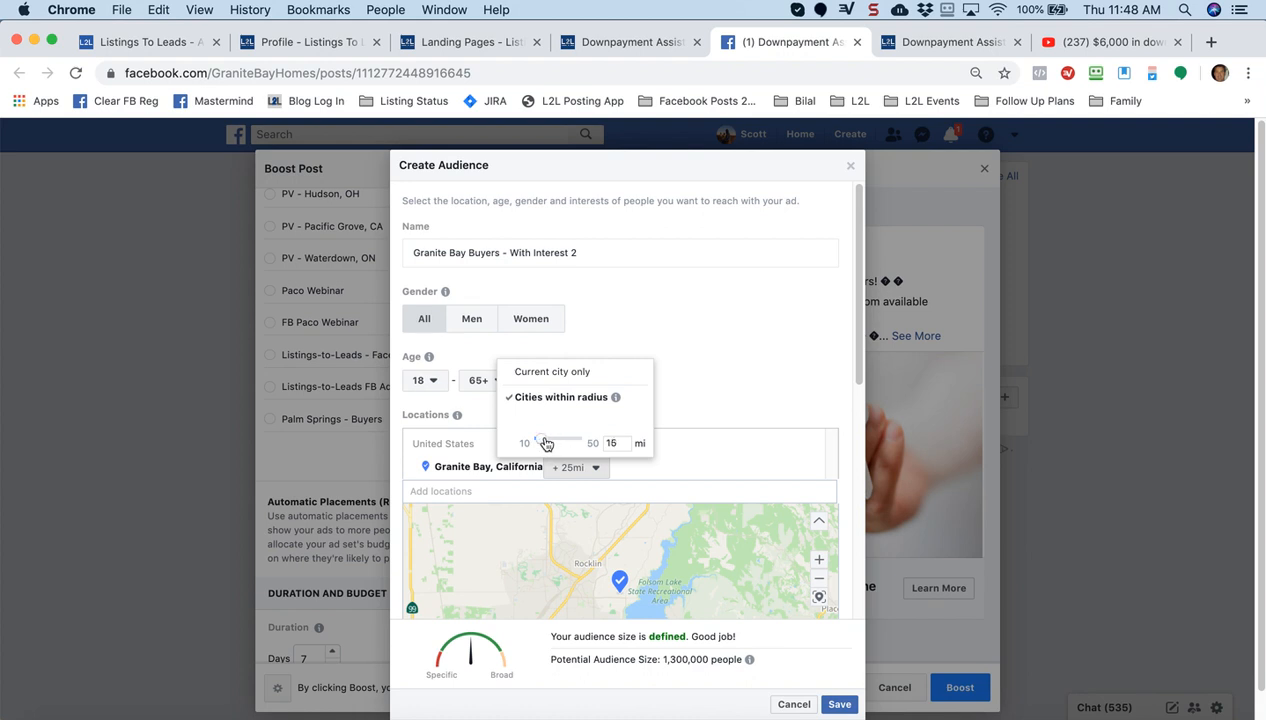
{"action": "left_click", "coordinate": [698, 370]}
Step: Remove the excluded job titles Real Estate Agent/Broker, Real estate broker, Real Estate Manager and Realtor from the audience
{"action": "left_click_drag", "start_coordinate": [857, 282], "coordinate": [849, 478]}
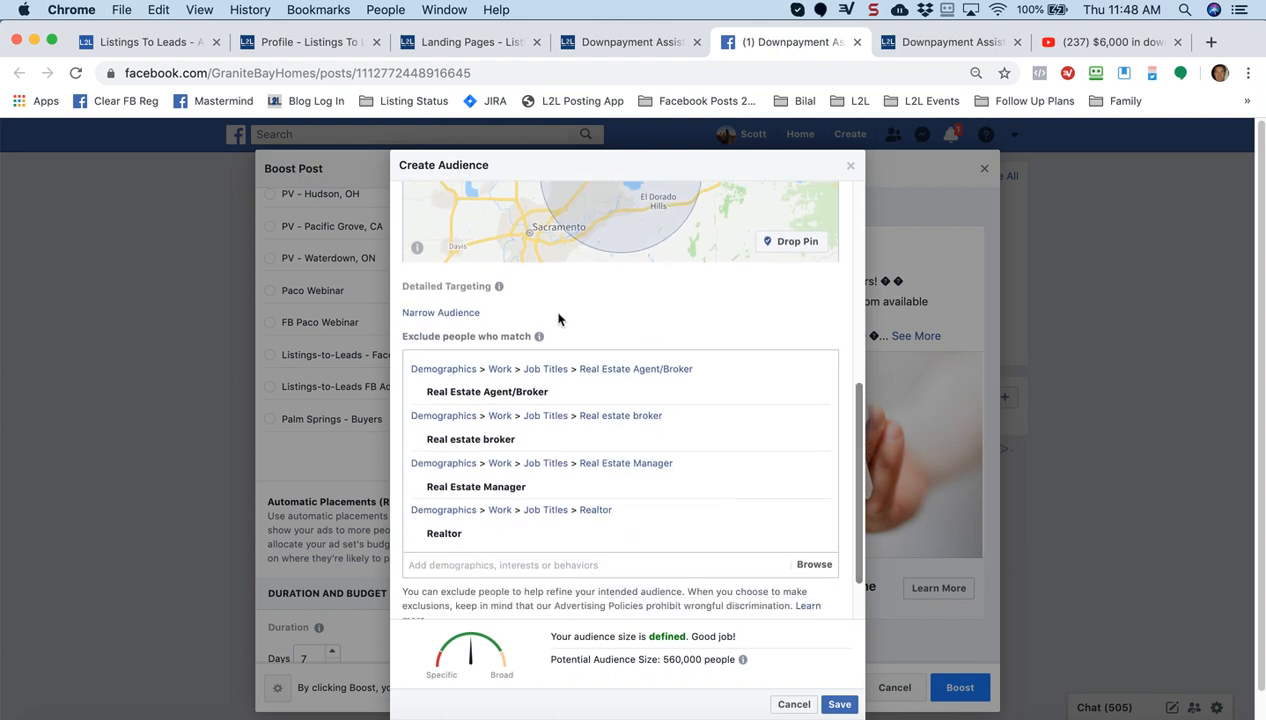
{"action": "mouse_move", "coordinate": [512, 390]}
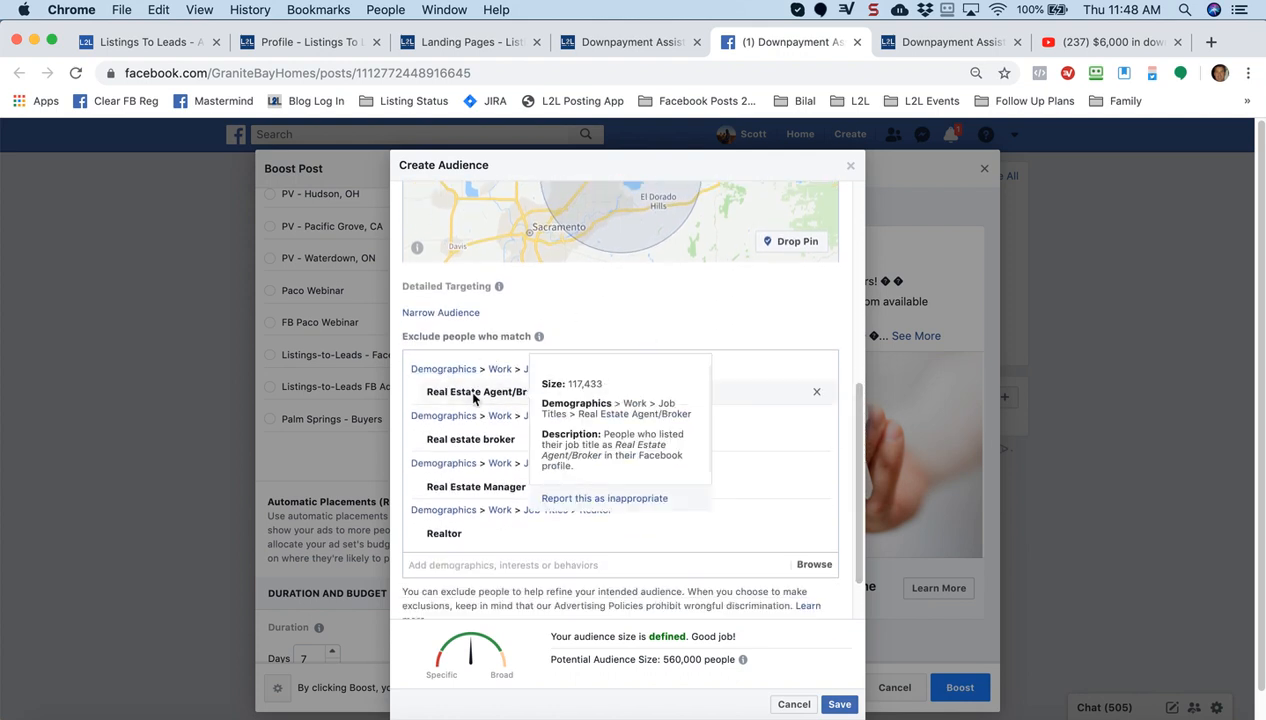
{"action": "left_click", "coordinate": [818, 394]}
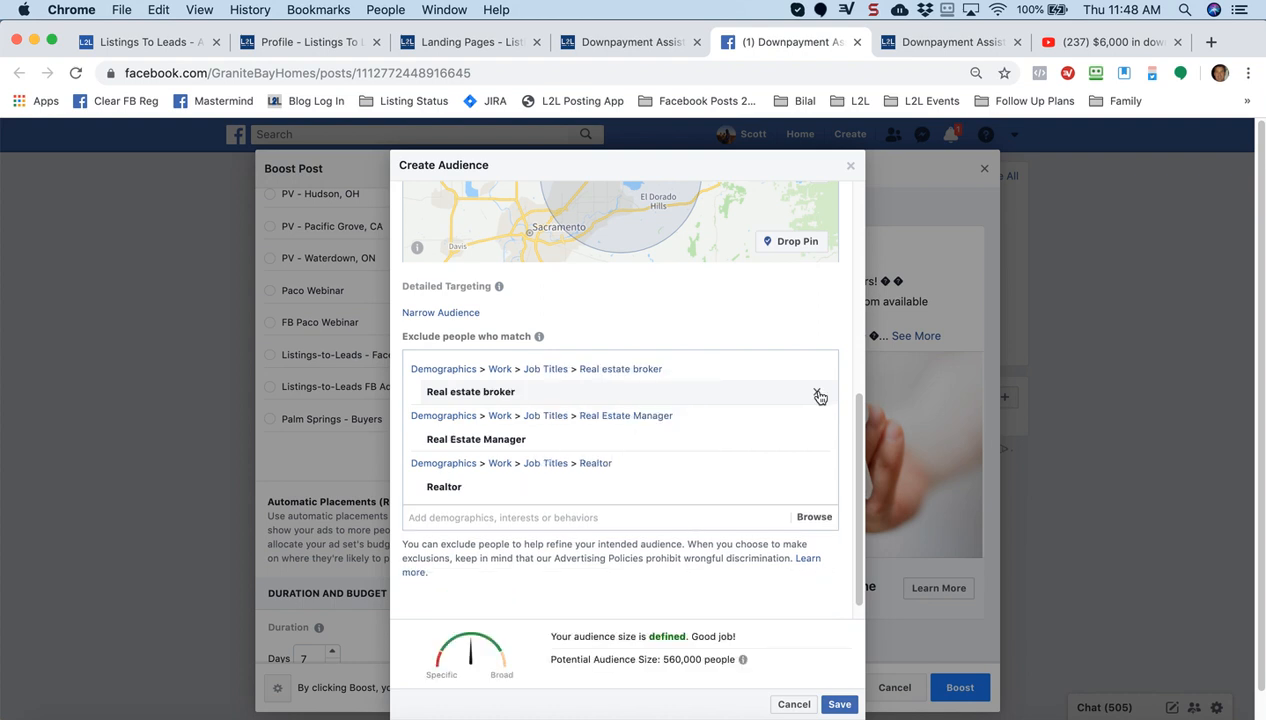
{"action": "left_click", "coordinate": [818, 394]}
{"action": "mouse_move", "coordinate": [818, 422]}
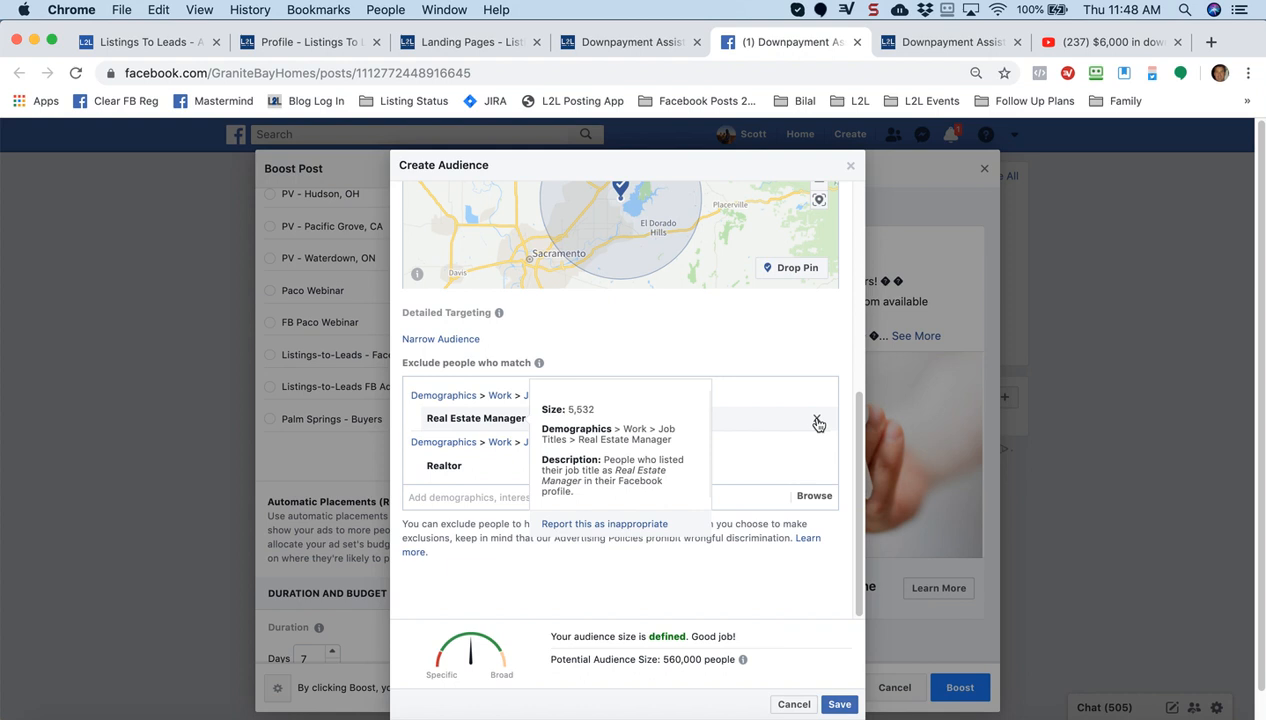
{"action": "left_click", "coordinate": [818, 424]}
{"action": "left_click", "coordinate": [818, 466]}
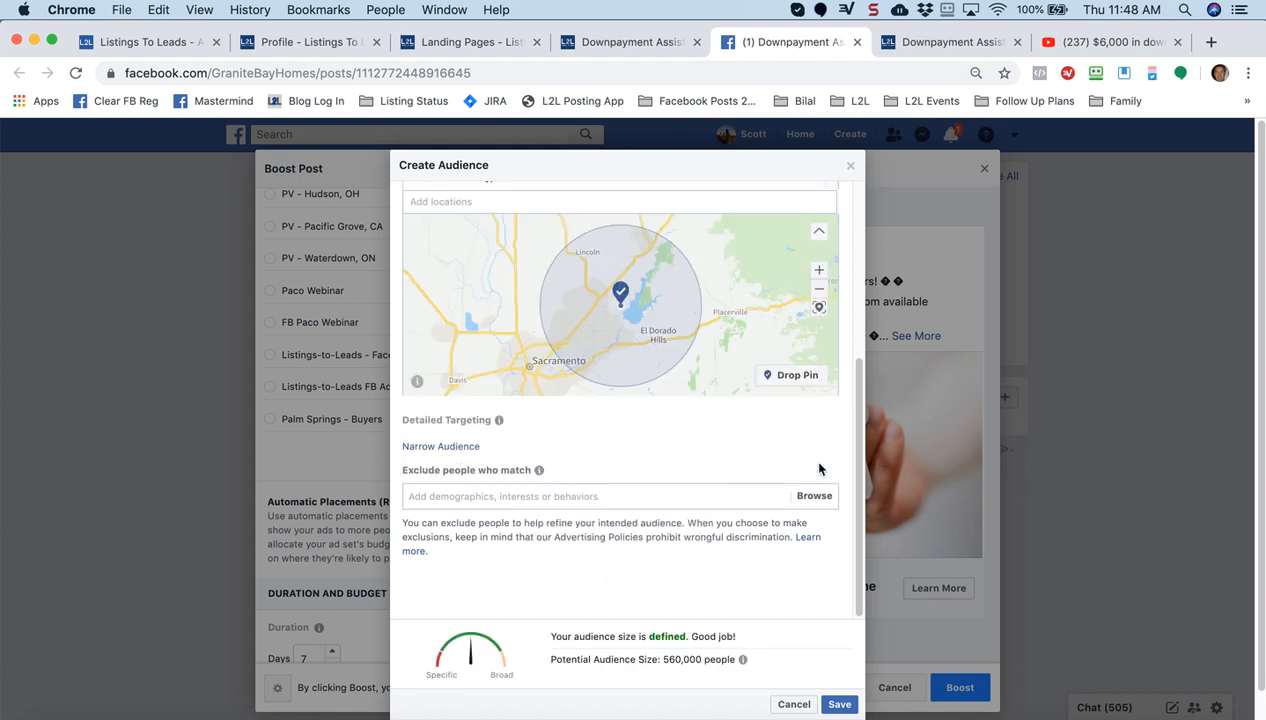
Step: Narrow the audience to include people who match the interests Trulia, Zillow and Realtor.com
{"action": "left_click_drag", "start_coordinate": [406, 470], "coordinate": [476, 470]}
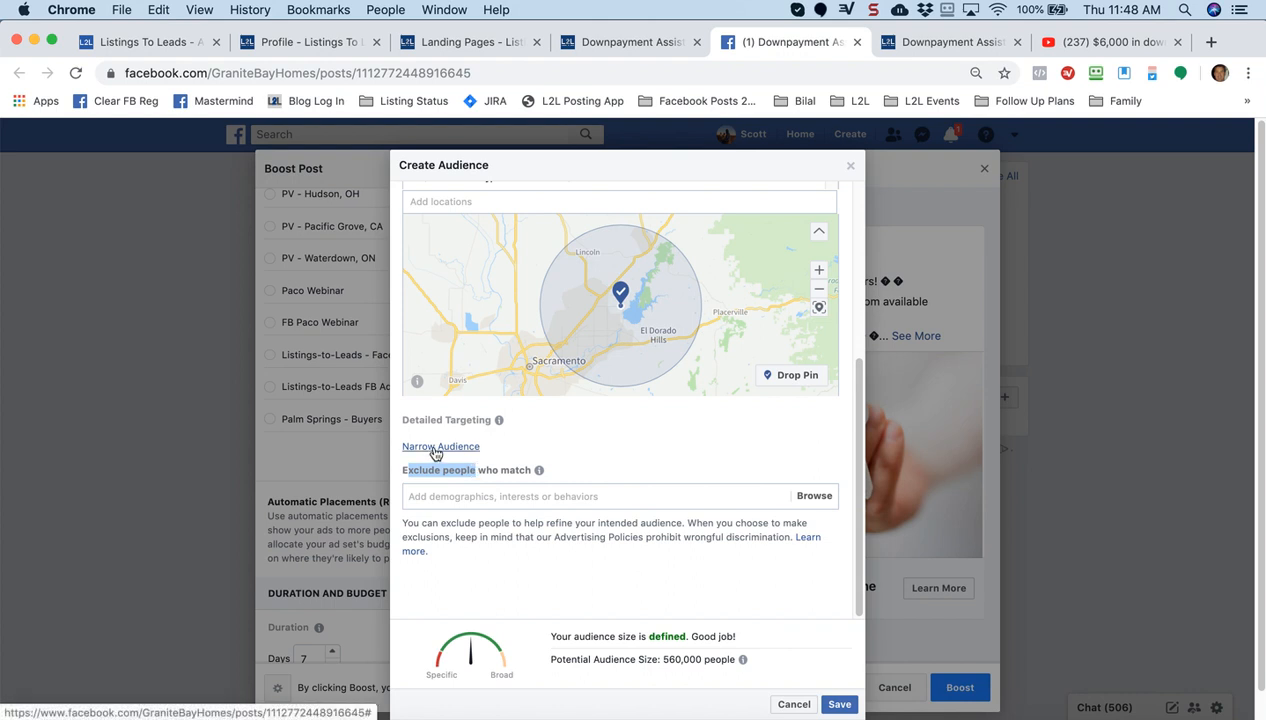
{"action": "left_click", "coordinate": [435, 448]}
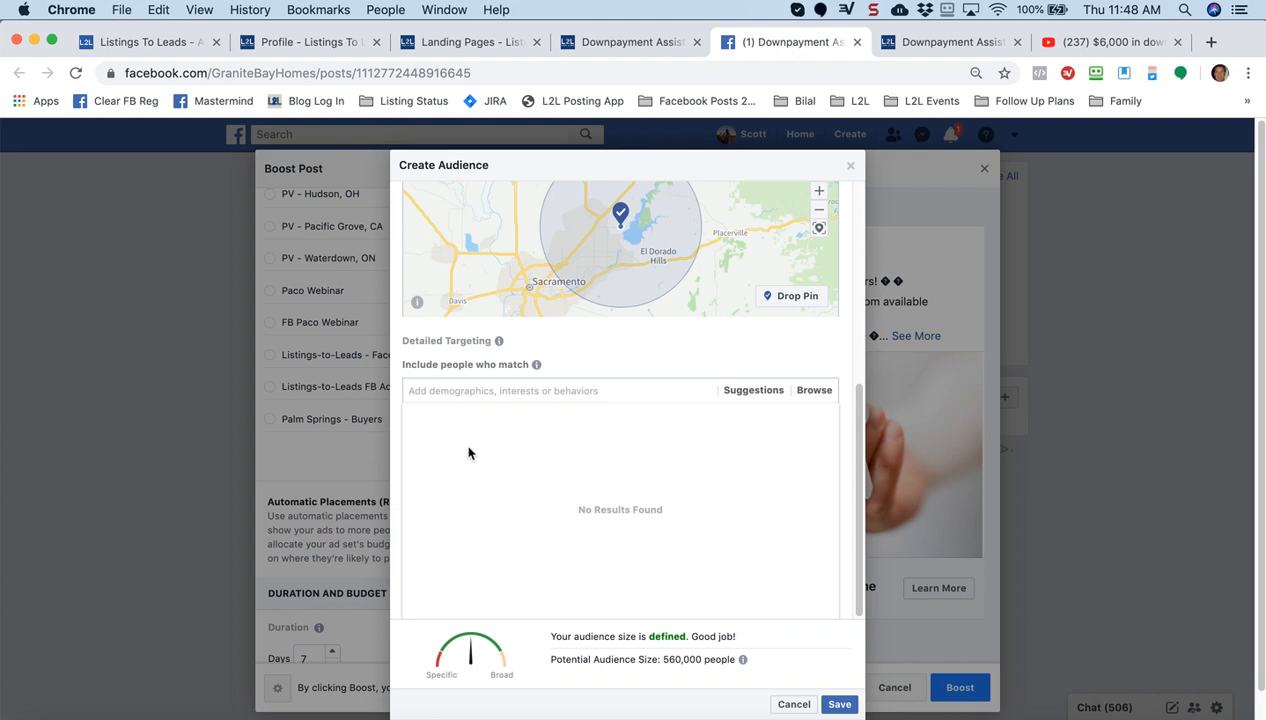
{"action": "type", "text": "Trulia"}
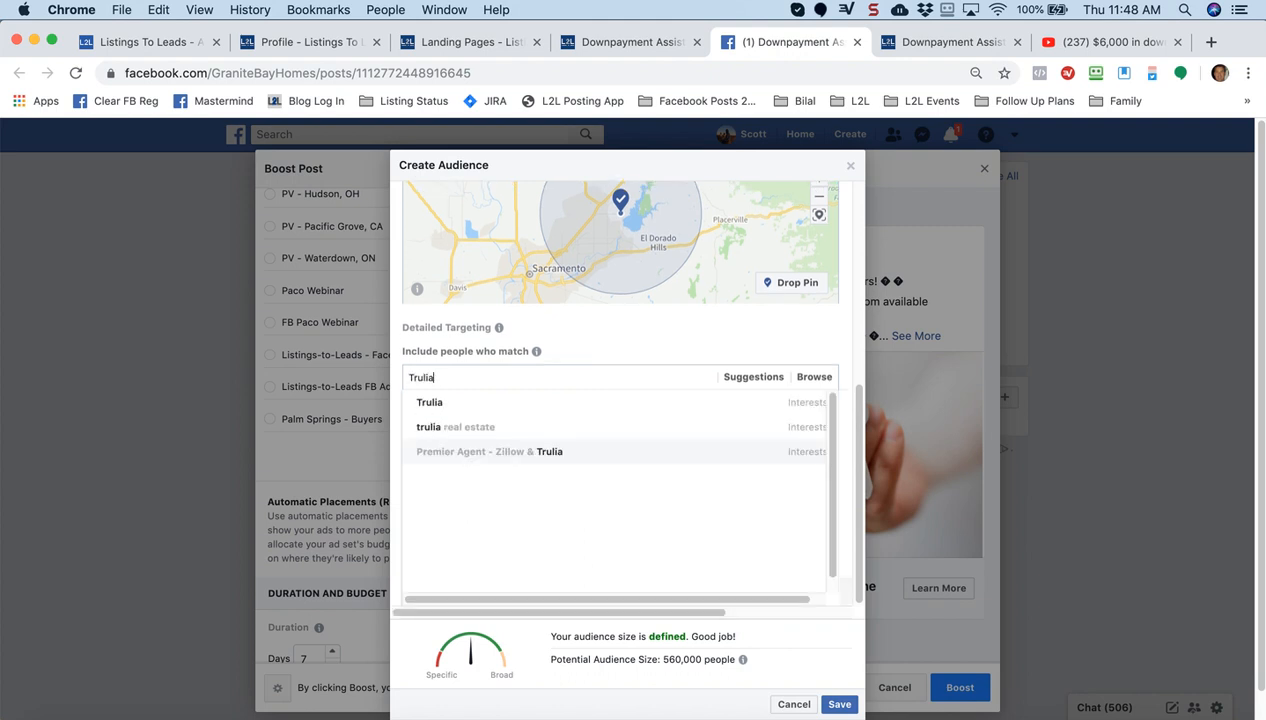
{"action": "left_click", "coordinate": [756, 409]}
{"action": "type", "text": "Zillow"}
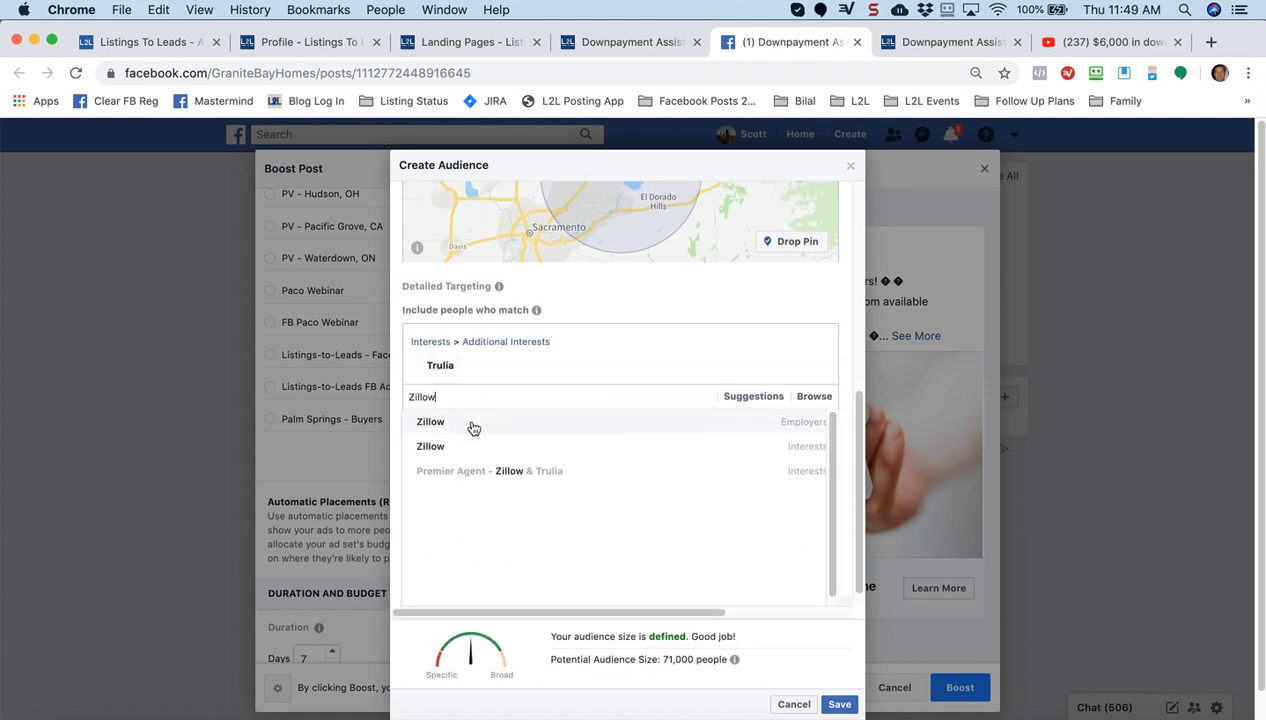
{"action": "left_click", "coordinate": [773, 450]}
{"action": "mouse_move", "coordinate": [472, 368]}
{"action": "type", "text": "Realtor.com"}
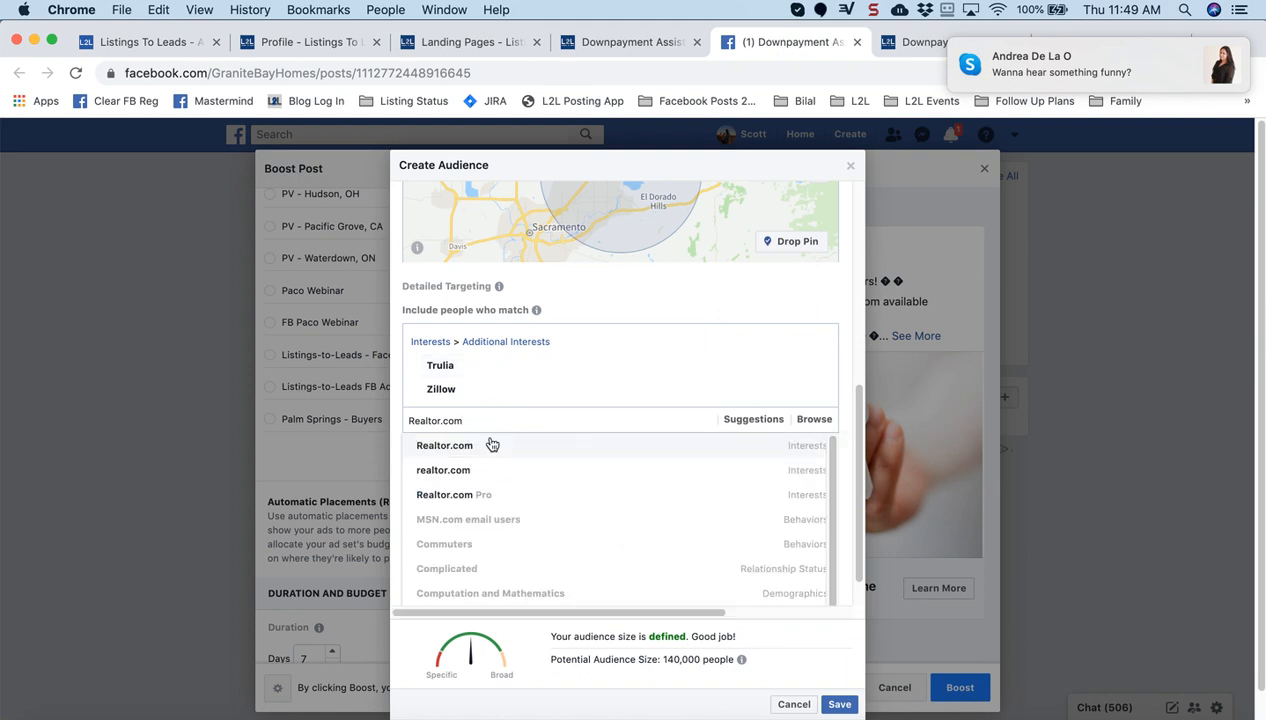
{"action": "left_click", "coordinate": [757, 450]}
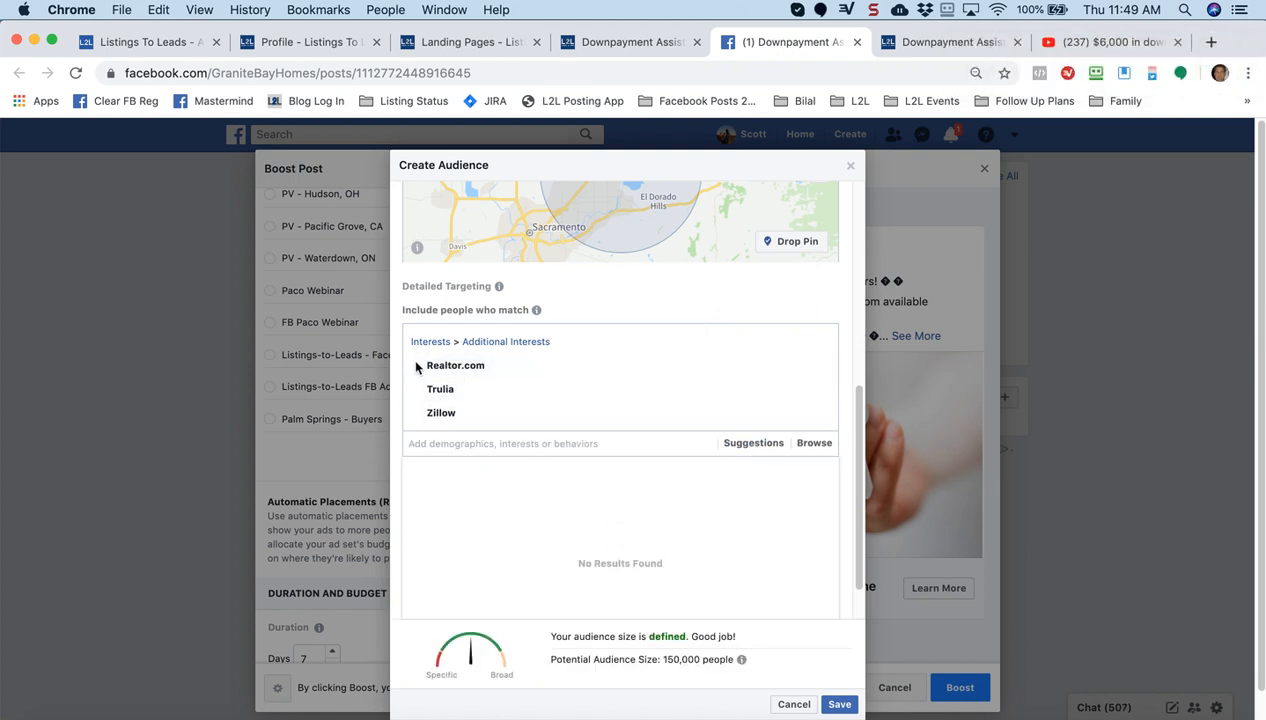
Step: Dismiss the interest suggestions and save the new audience
{"action": "mouse_move", "coordinate": [440, 415]}
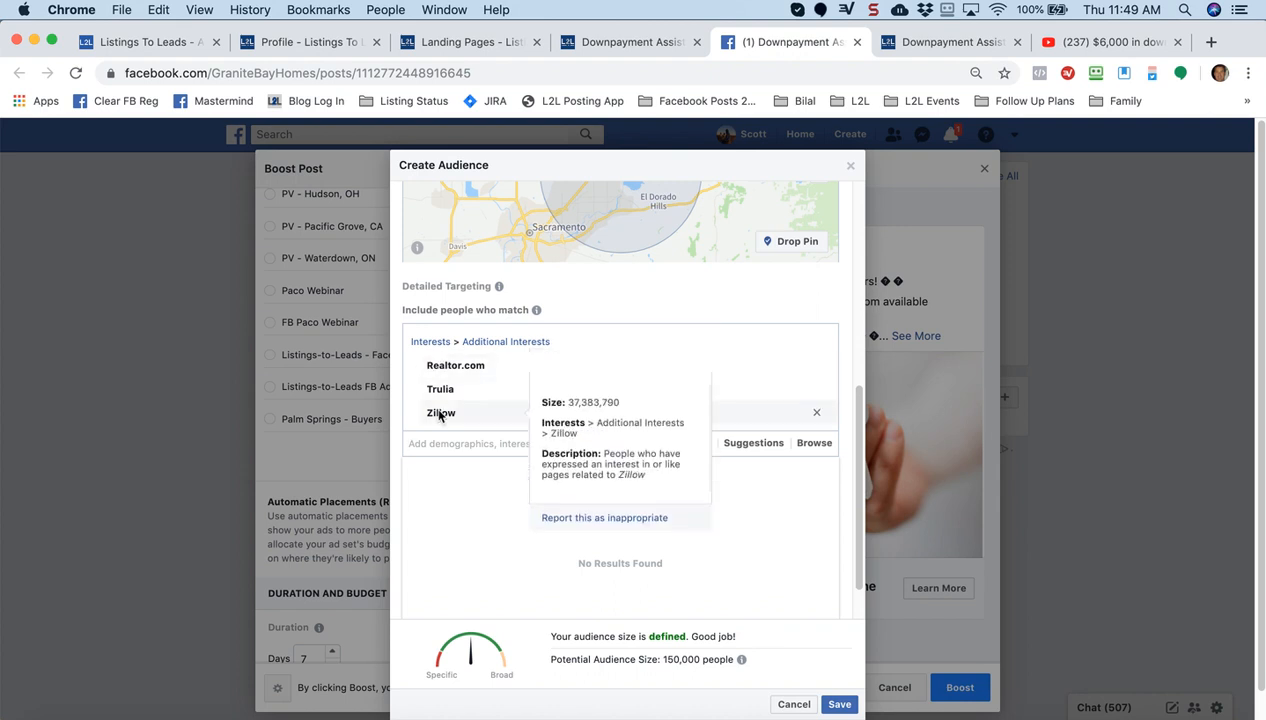
{"action": "left_click", "coordinate": [398, 445]}
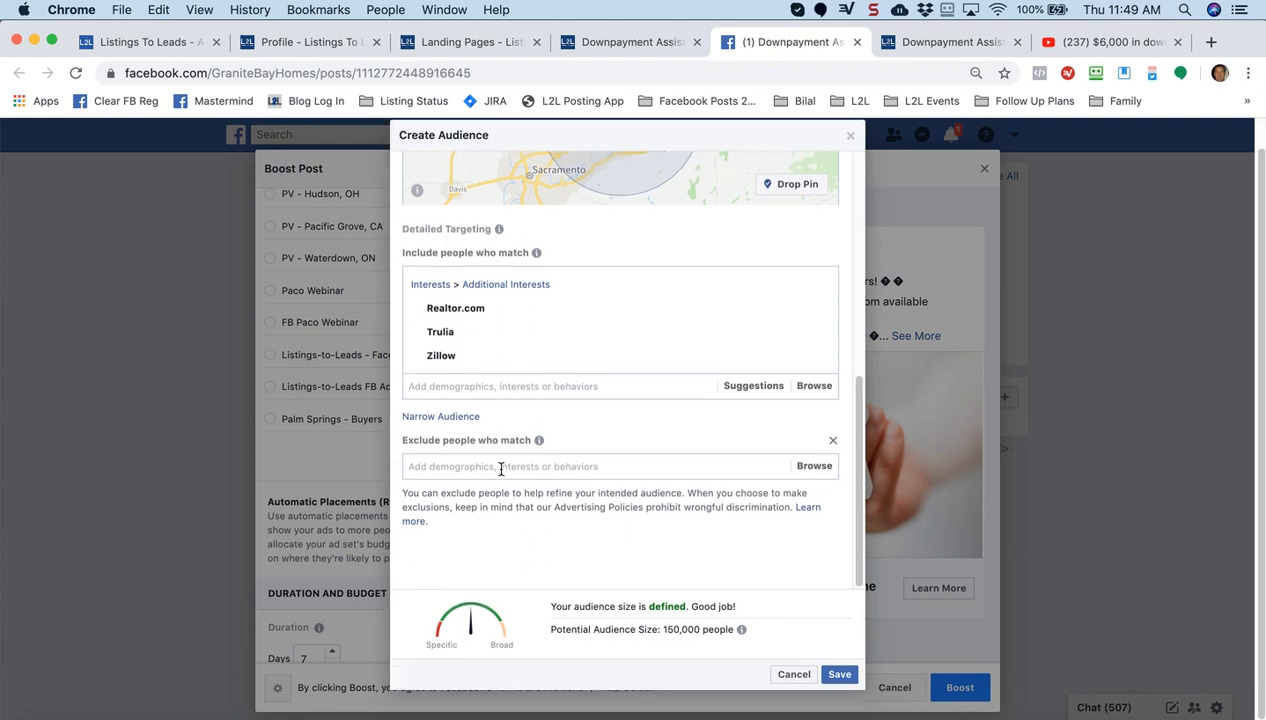
{"action": "left_click", "coordinate": [839, 675]}
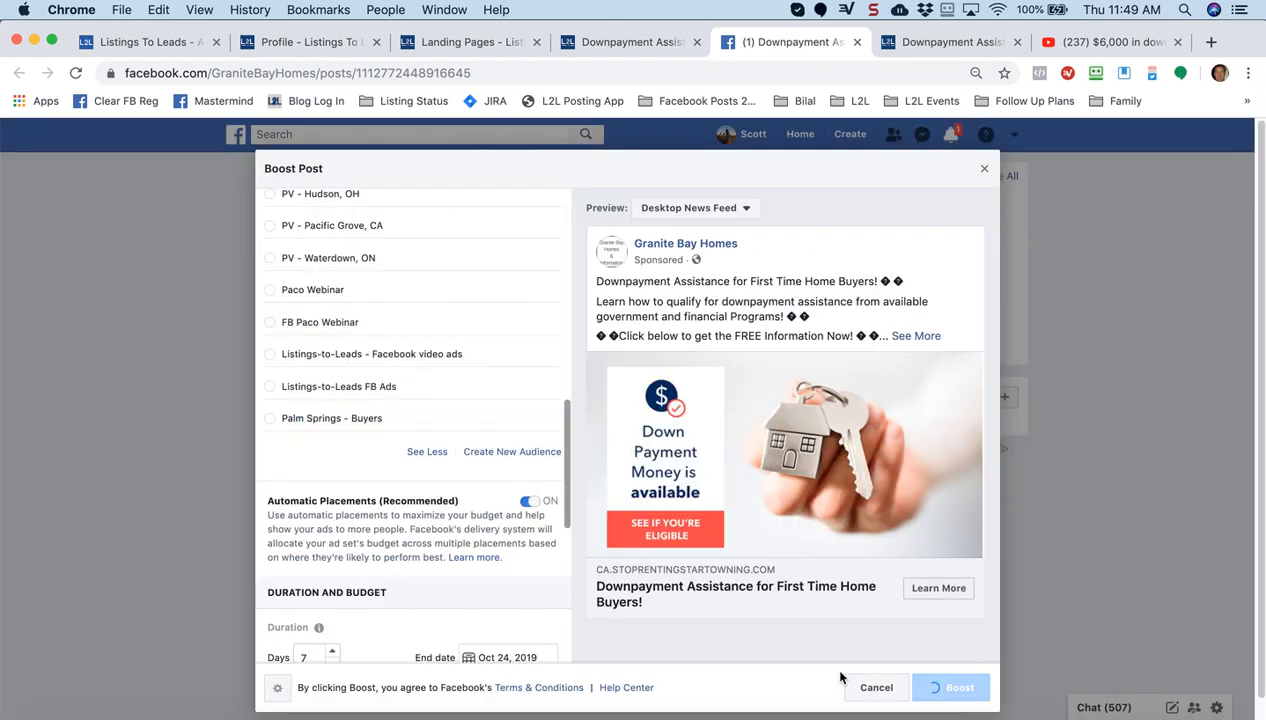
Step: Try a shorter boost duration and restore it to 7 days
{"action": "left_click_drag", "start_coordinate": [566, 432], "coordinate": [566, 525]}
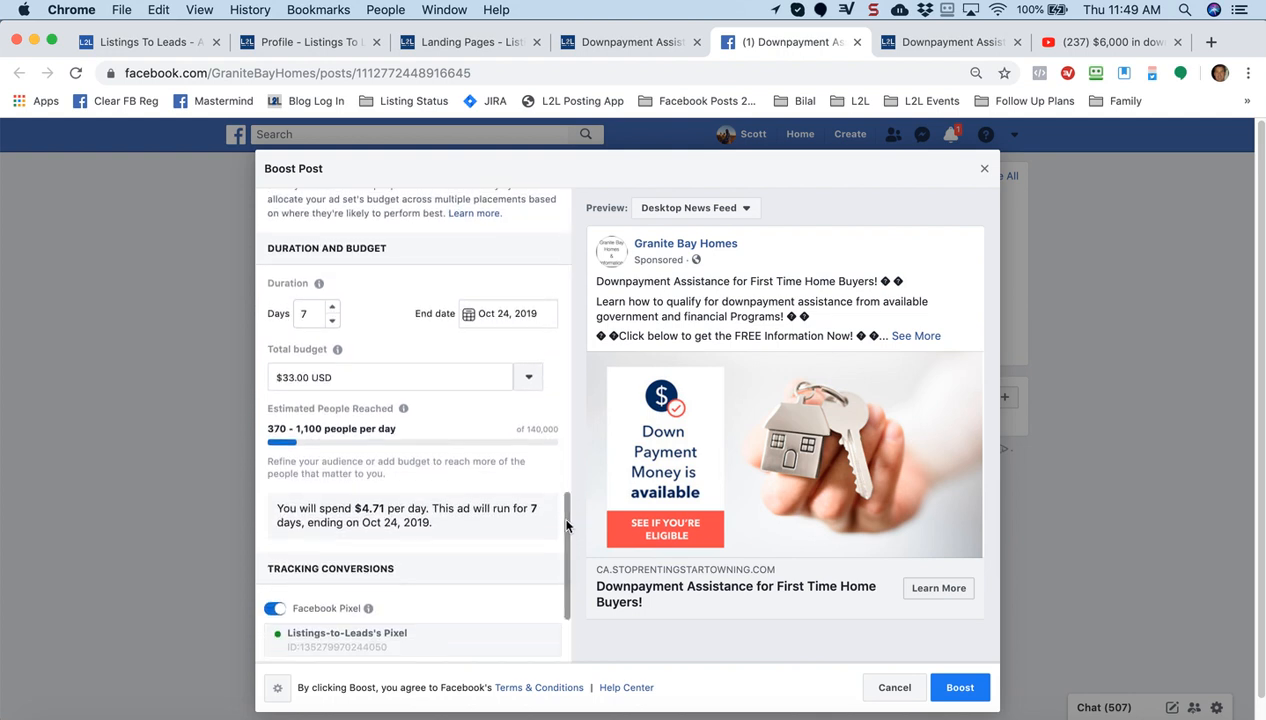
{"action": "left_click", "coordinate": [332, 321]}
{"action": "left_click", "coordinate": [333, 309]}
{"action": "left_click_drag", "start_coordinate": [310, 313], "coordinate": [288, 313]}
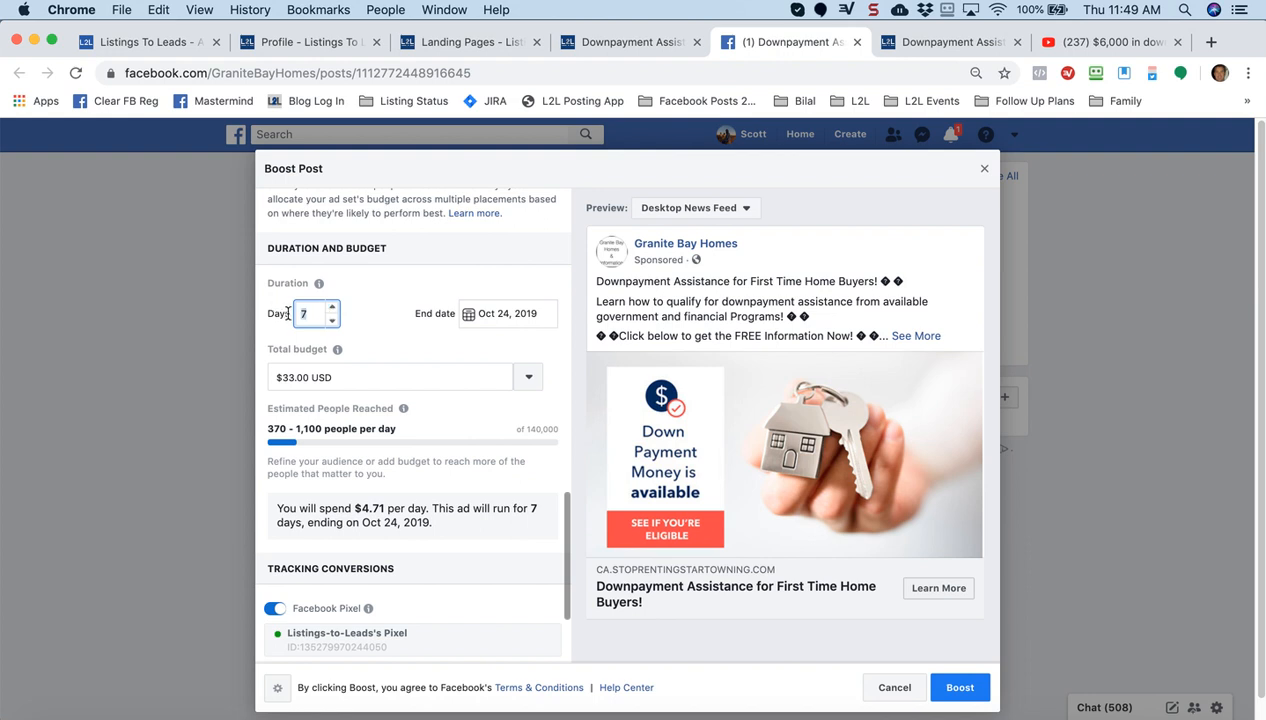
Step: Try a total boost budget of $60.00 and return it to $33.00
{"action": "left_click", "coordinate": [529, 379]}
{"action": "left_click", "coordinate": [306, 487]}
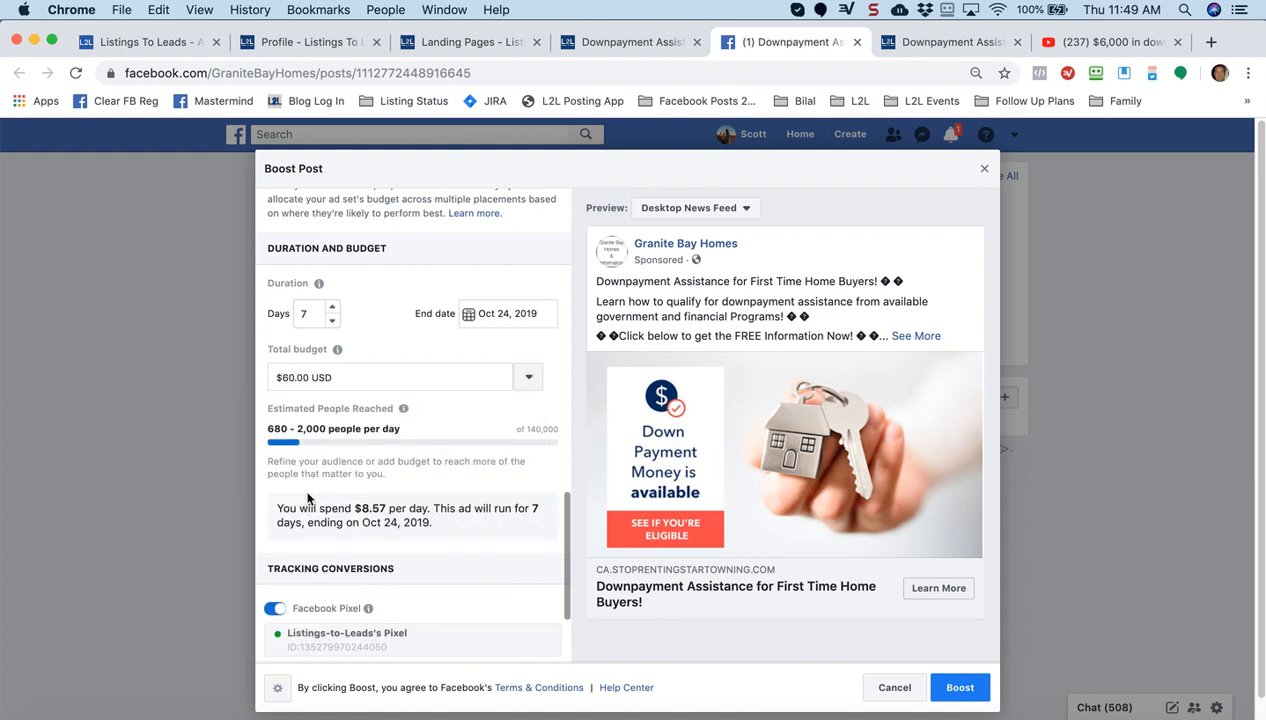
{"action": "left_click", "coordinate": [529, 377]}
{"action": "left_click", "coordinate": [322, 460]}
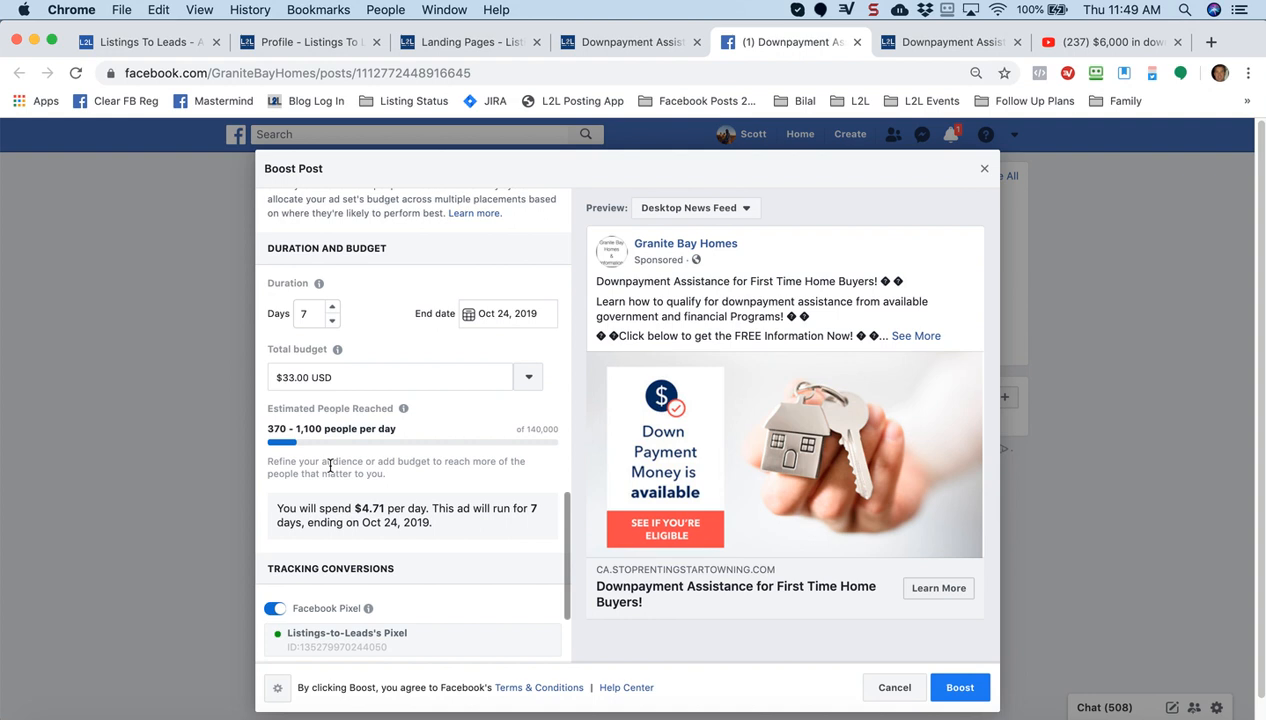
Step: Set the total boost budget to $35.00
{"action": "left_click", "coordinate": [292, 377]}
{"action": "key", "text": "BackSpace"}
{"action": "key", "text": "BackSpace"}
{"action": "type", "text": "5."}
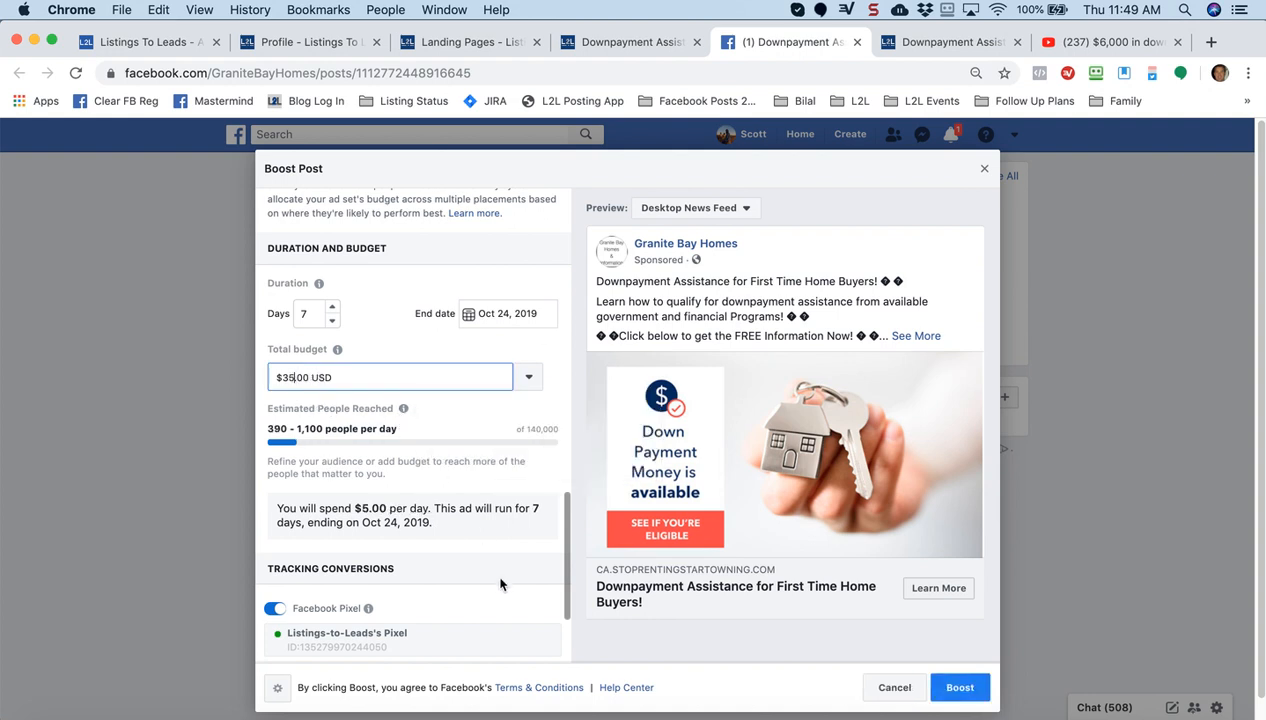
Step: Review the tracking and payment settings, and cancel the boost ad without saving a draft
{"action": "scroll", "coordinate": [565, 537], "scroll_direction": "down", "scroll_amount": 3}
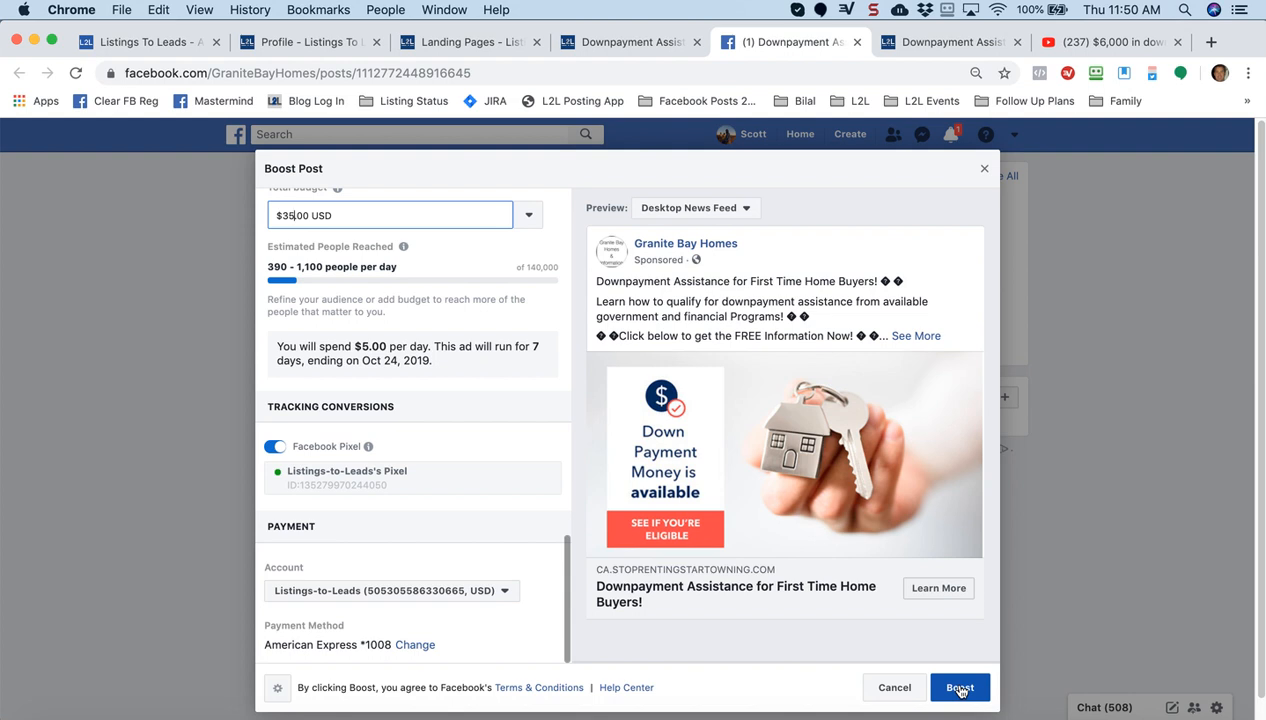
{"action": "left_click", "coordinate": [984, 169]}
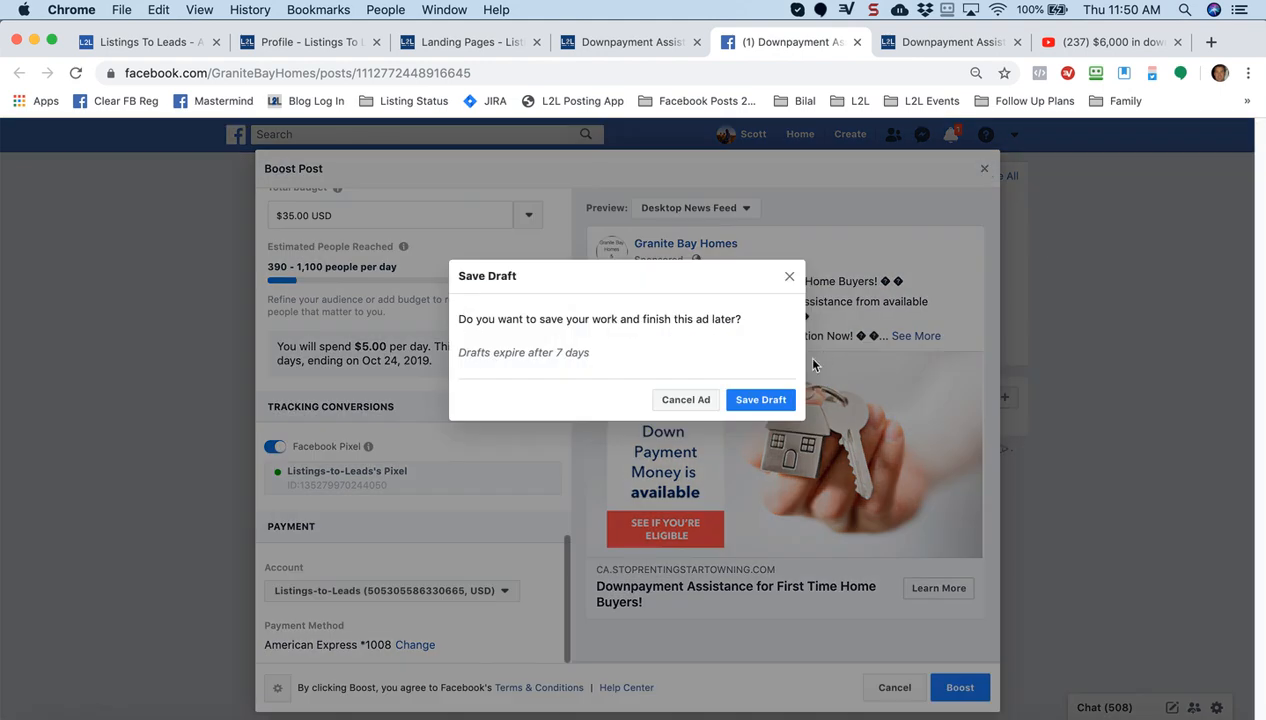
{"action": "left_click", "coordinate": [686, 401]}
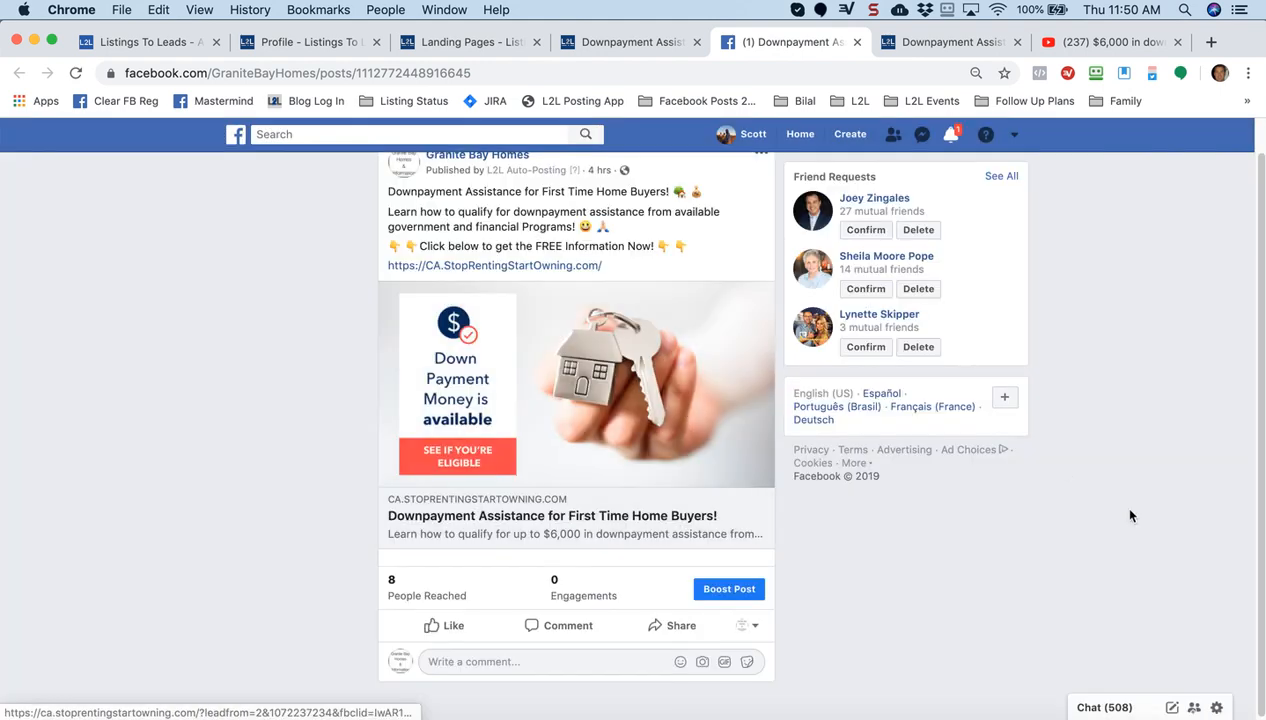
Step: Switch back to Listings-to-Leads to view the Downpayment Assistance auto-post templates and the Landing Pages list
{"action": "scroll", "coordinate": [1130, 515], "scroll_direction": "up", "scroll_amount": 2}
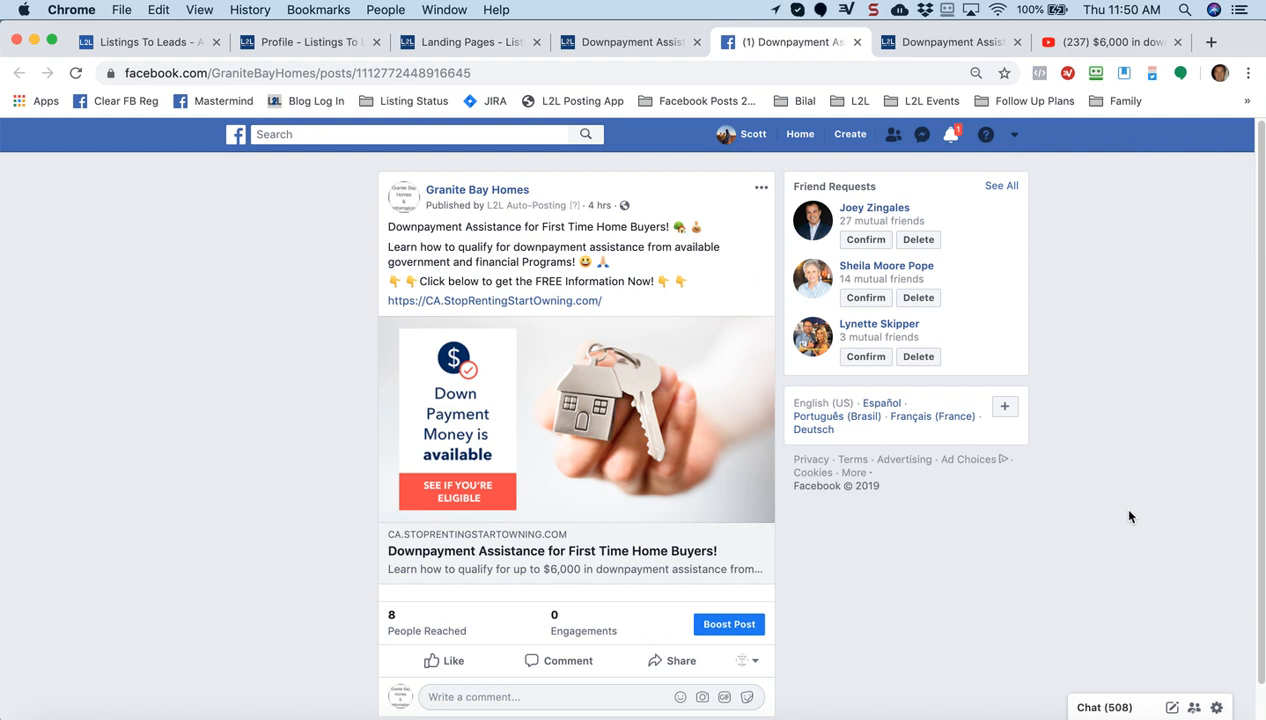
{"action": "left_click", "coordinate": [290, 40]}
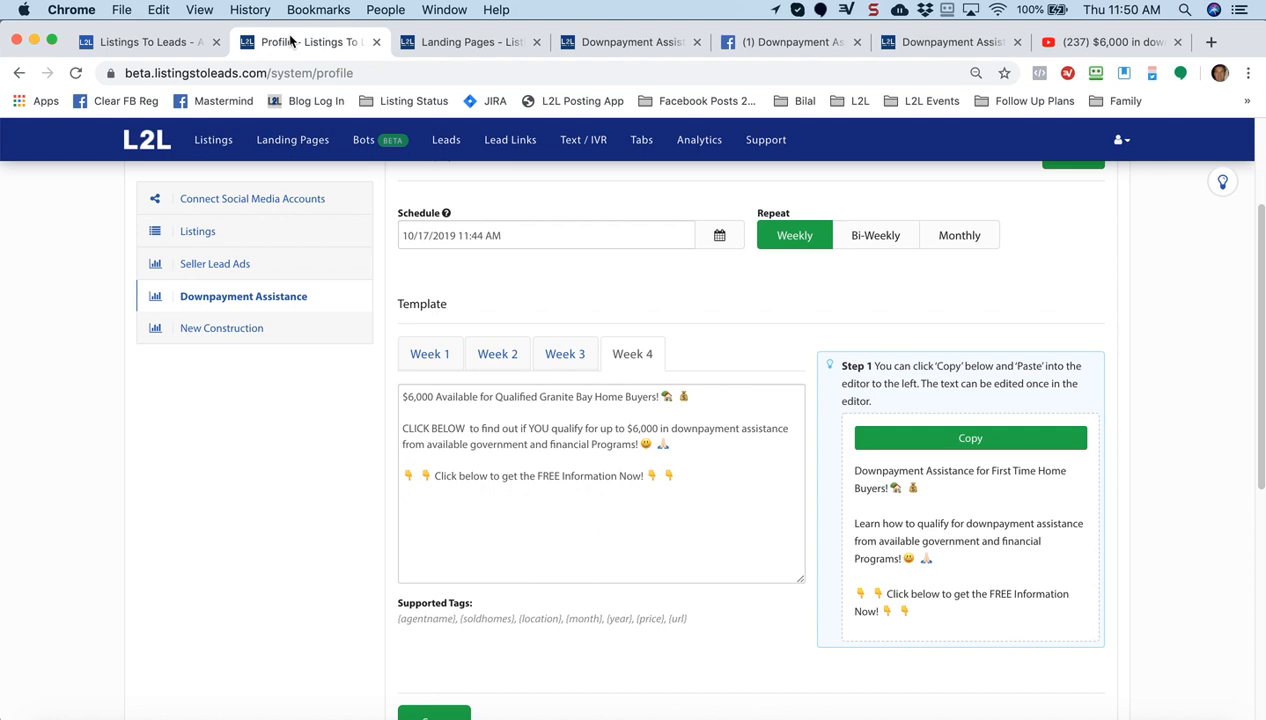
{"action": "left_click", "coordinate": [454, 40]}
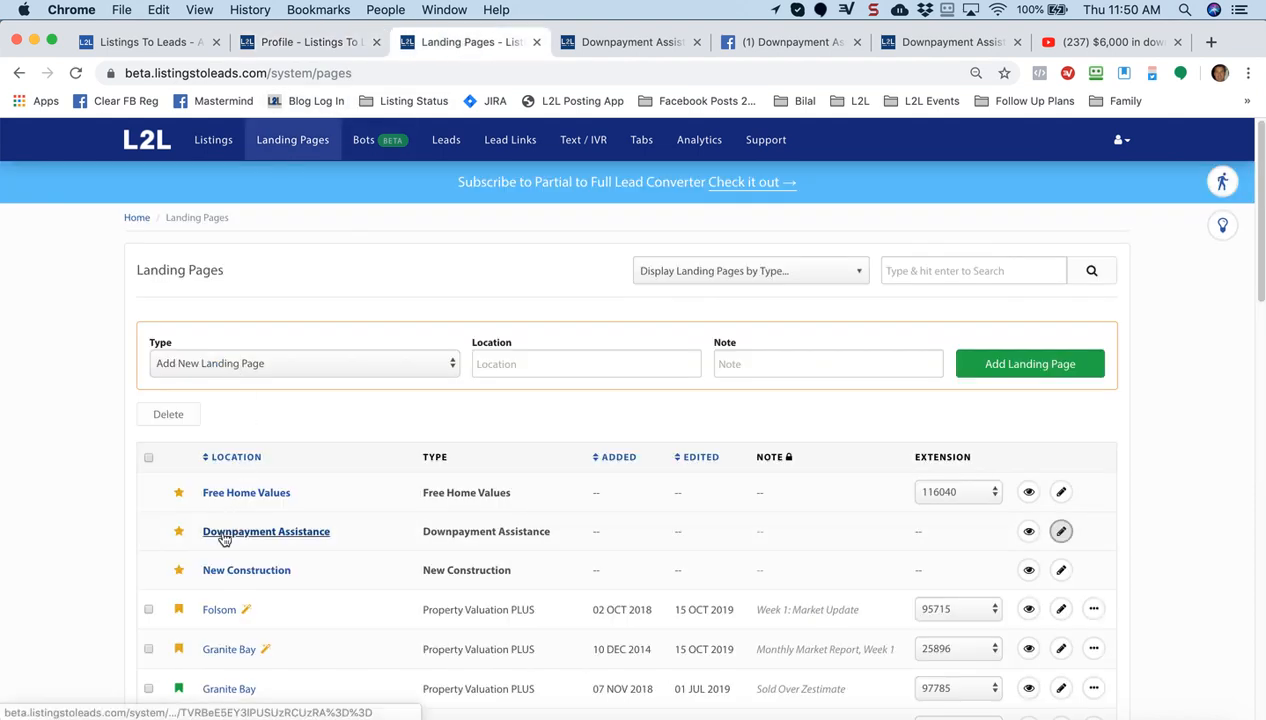